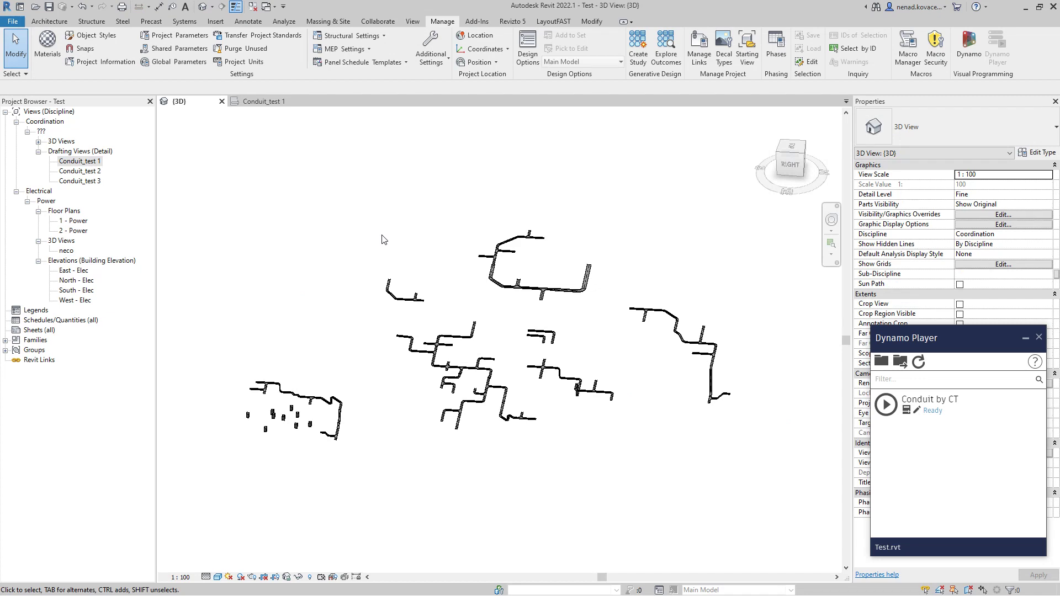
Step: Examine the cable tray run with its bends and branches in the 3D view, including the properties of one branch tray segment
middle_click_drag(544, 464, 491, 450, "shift")
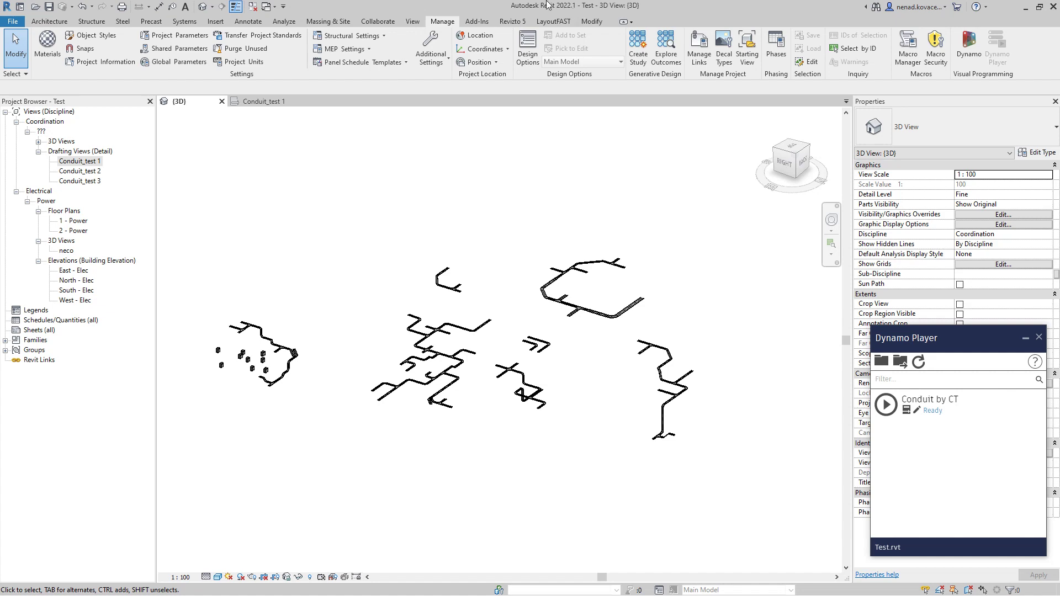
scroll(341, 368, "up", 1)
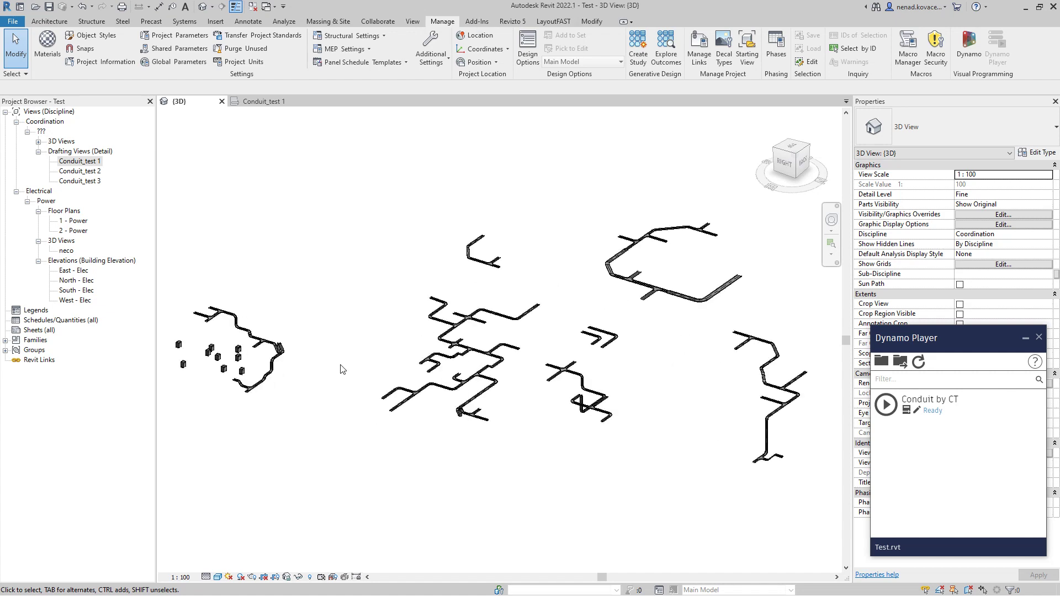
middle_click_drag(236, 425, 438, 419)
scroll(446, 402, "up", 1)
scroll(446, 401, "up", 1)
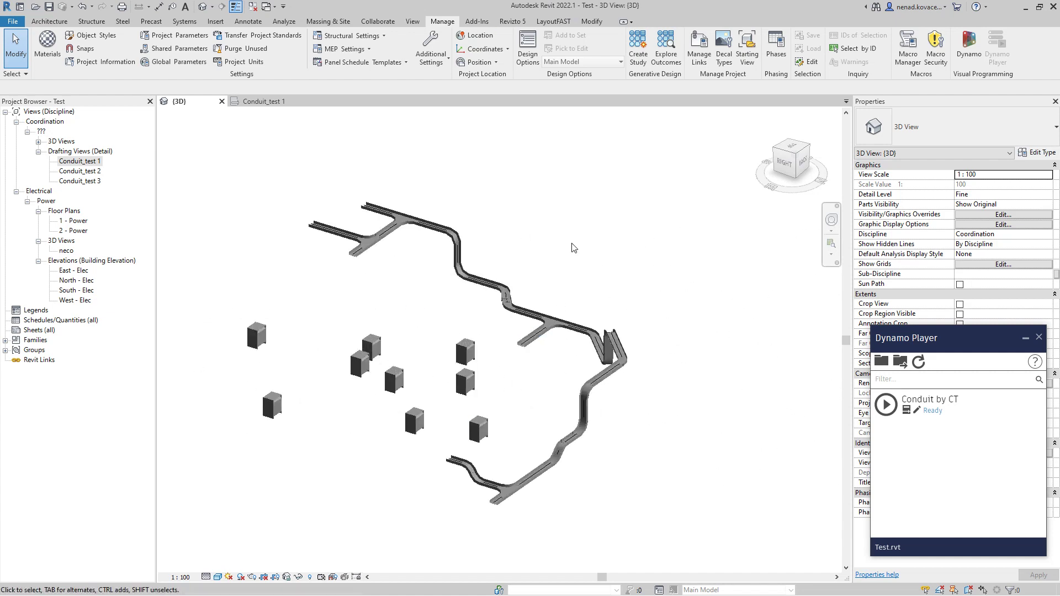
left_click(334, 231)
middle_click_drag(418, 381, 631, 274, "shift")
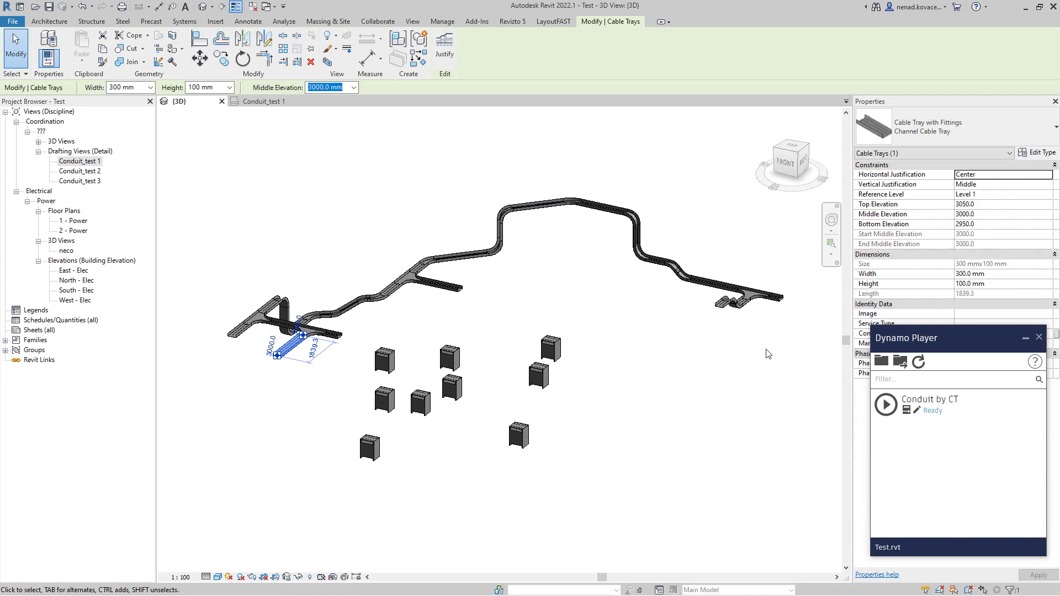
left_click(672, 350)
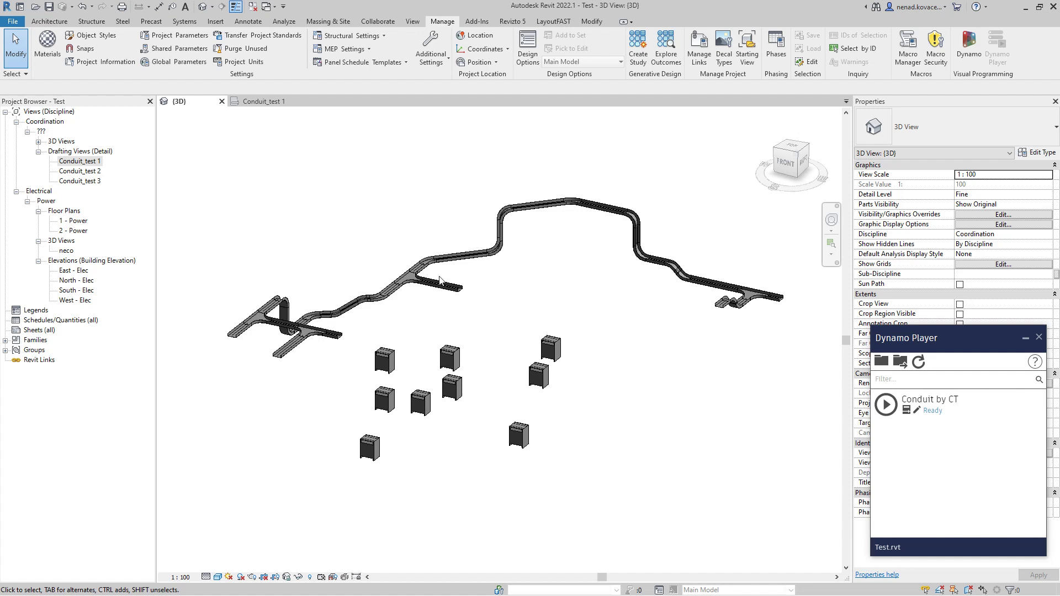
middle_click_drag(405, 296, 443, 385, "shift")
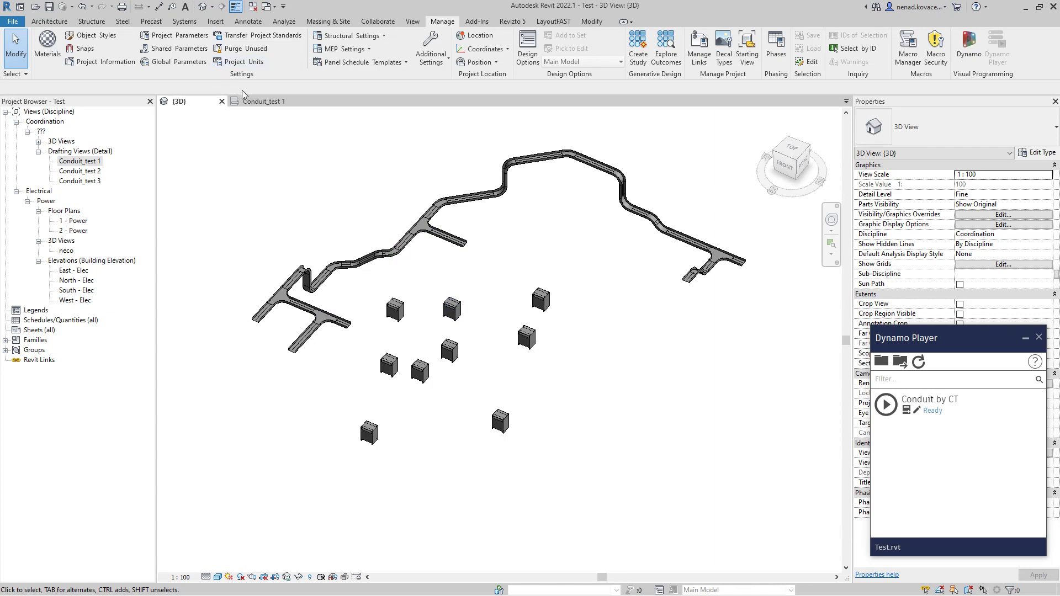
Step: Compare the drafting views Conduit_test 1, Conduit_test 2 and Conduit_test 3, returning to Conduit_test 1
left_click(263, 101)
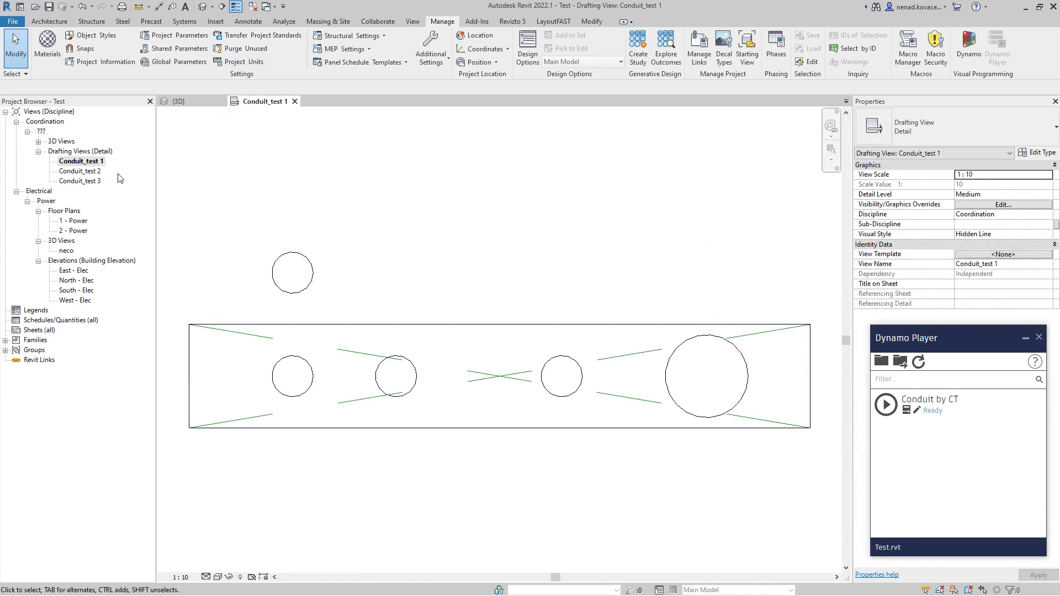
double_click(90, 172)
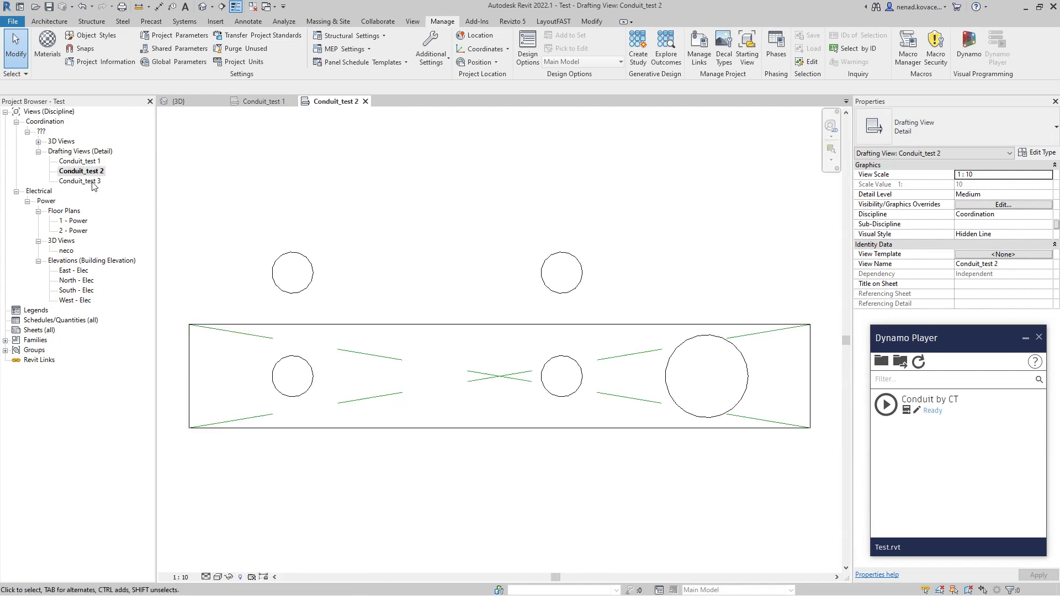
double_click(93, 182)
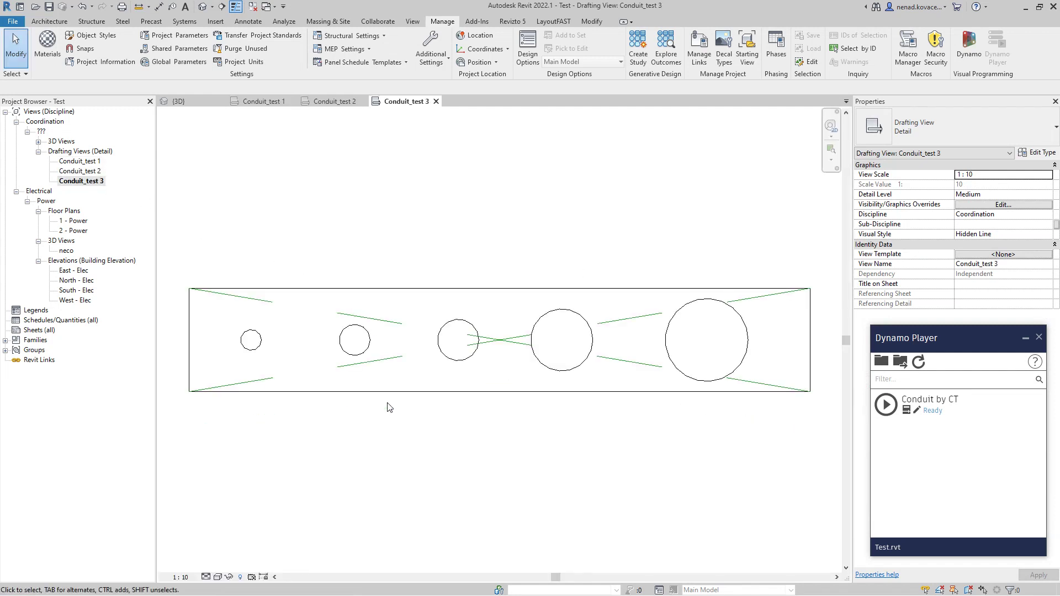
left_click(255, 102)
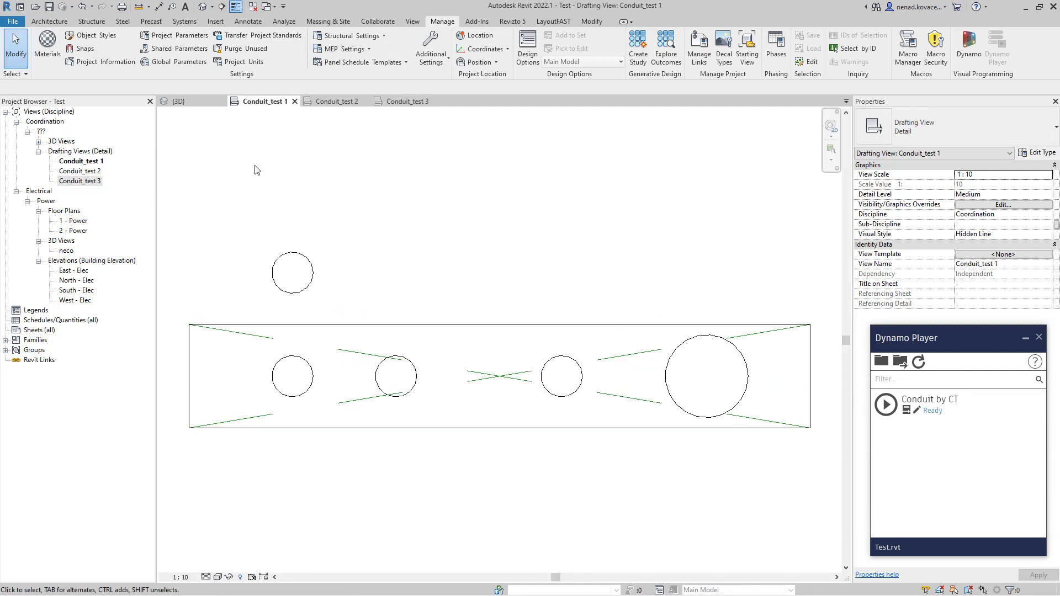
Step: Examine the diagonal hidden line of the tray outline and the second circle inside it in Conduit_test 1
left_click(331, 354)
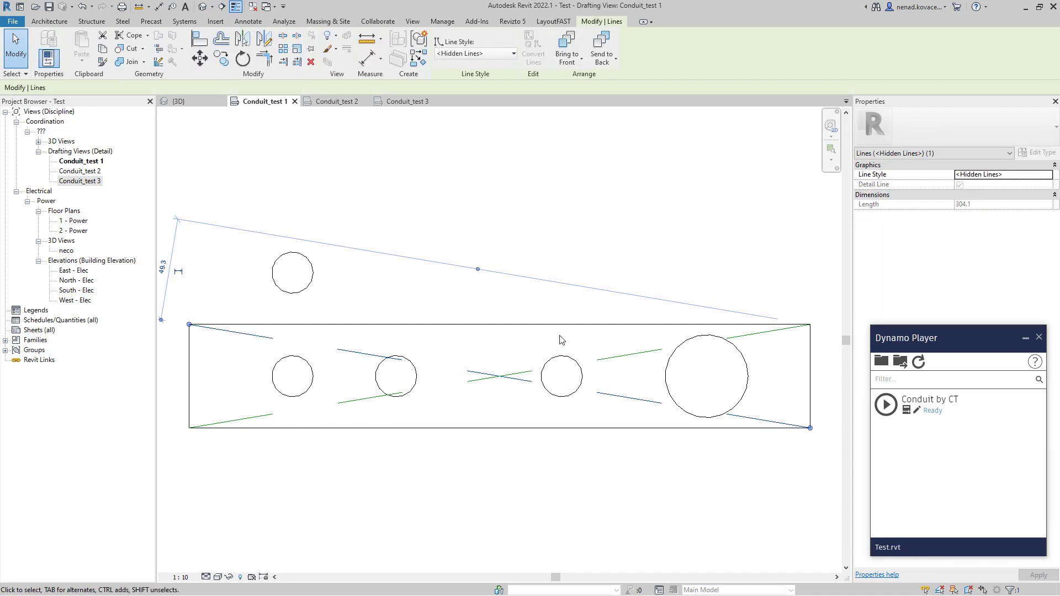
scroll(559, 340, "down", 1)
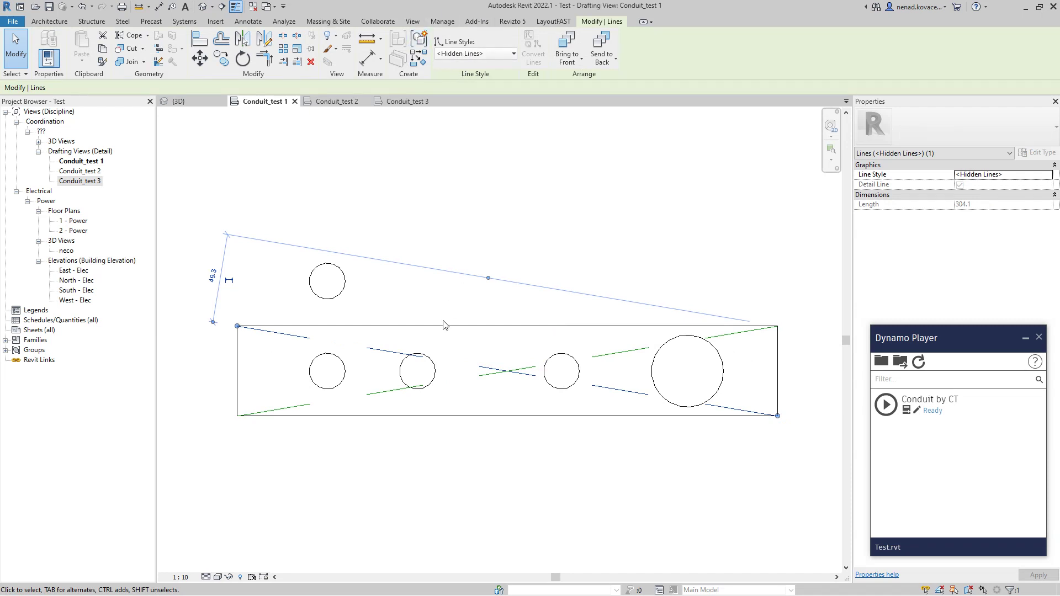
left_click(434, 378)
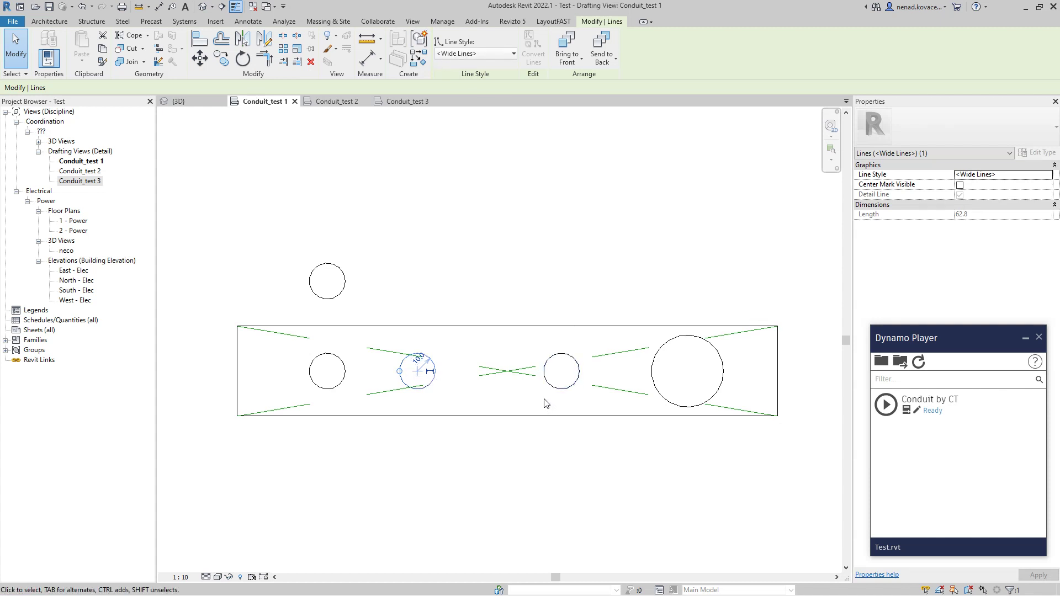
left_click(509, 367)
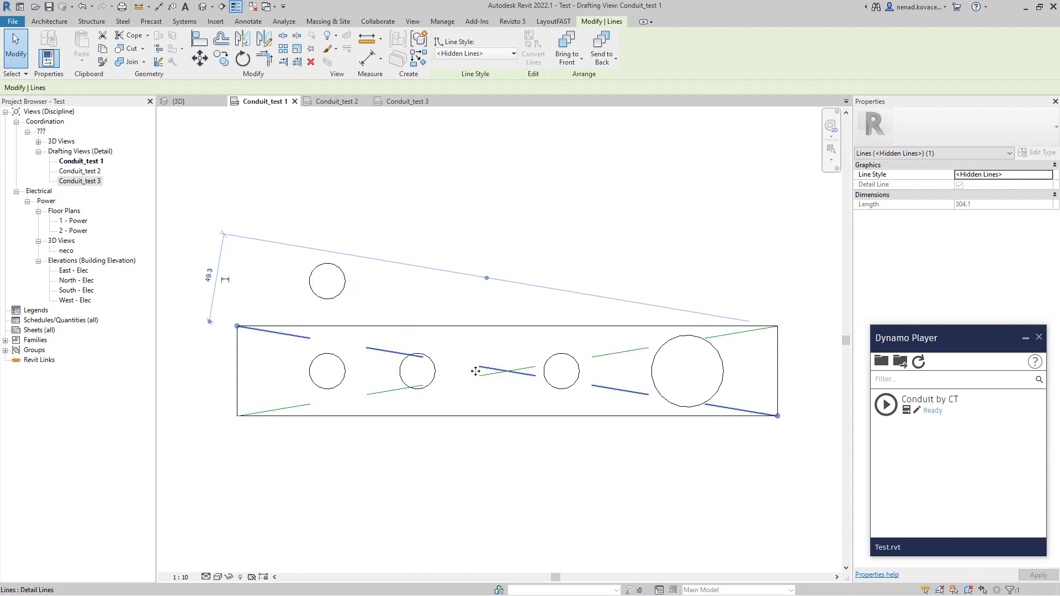
left_click(431, 380)
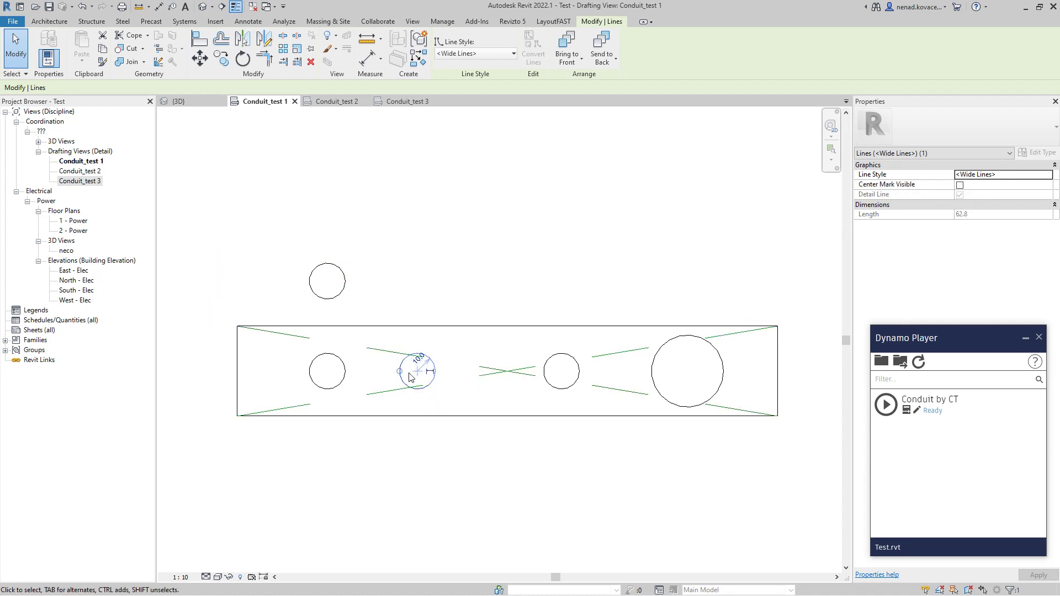
Step: Check the radius of the second circle inside the tray outline and of the circle above the outline
scroll(422, 381, "up", 2)
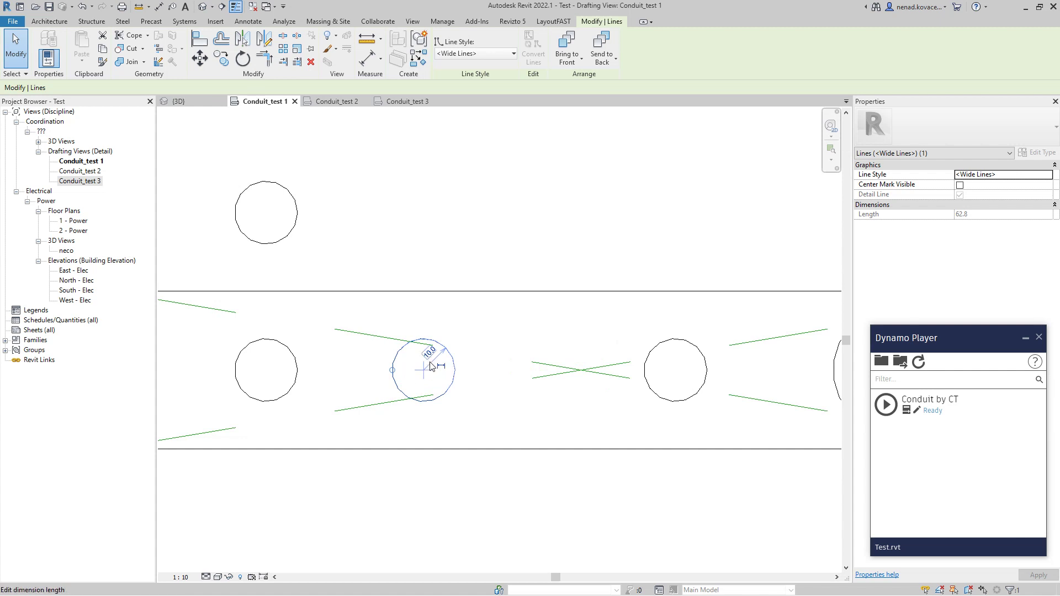
left_click(430, 354)
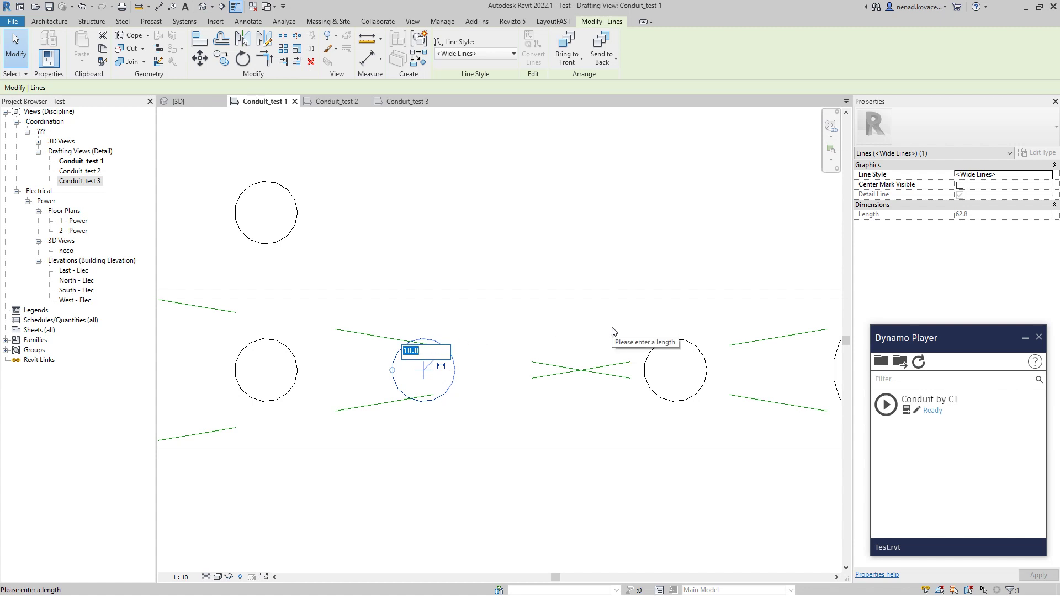
type("100")
key("Return")
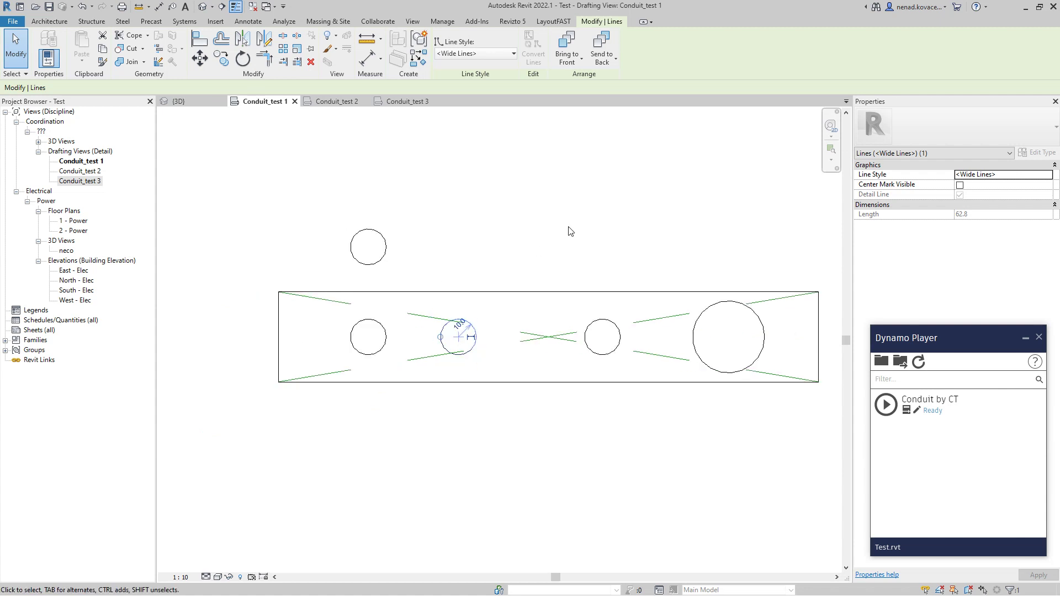
left_click(570, 231)
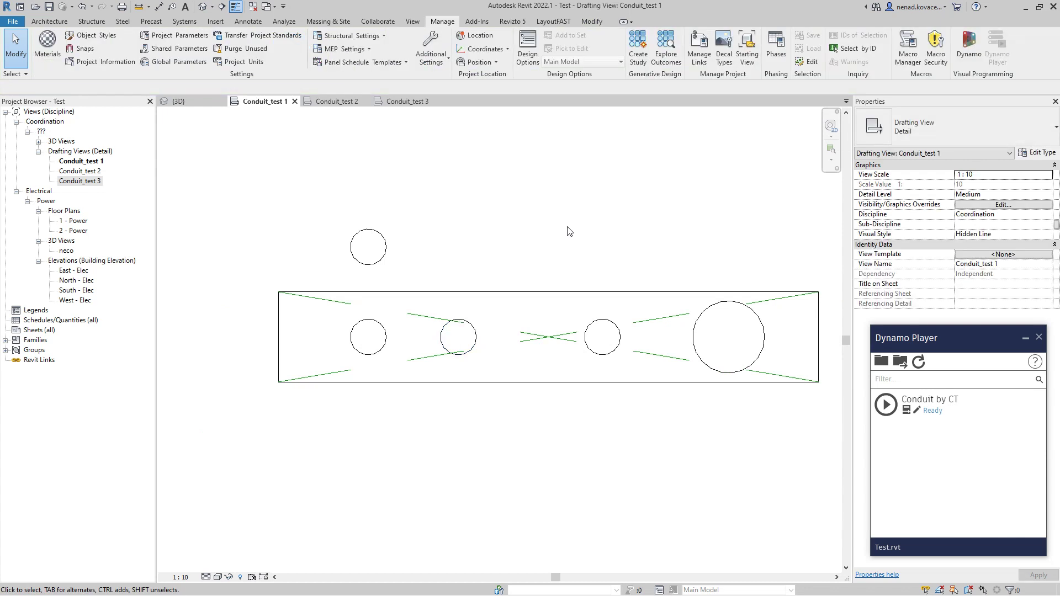
middle_click_drag(538, 244, 493, 238)
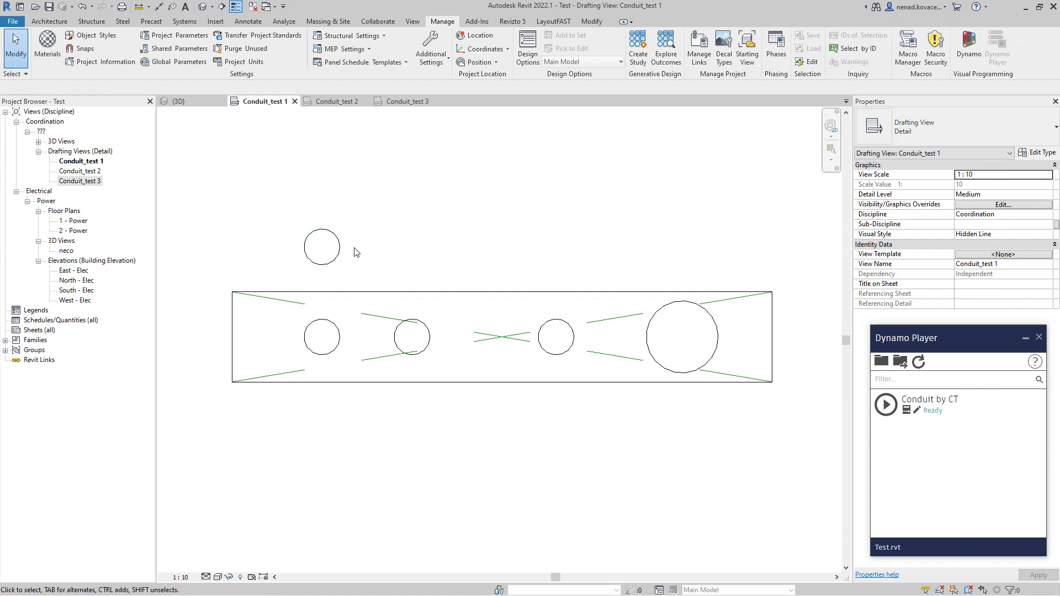
left_click(338, 257)
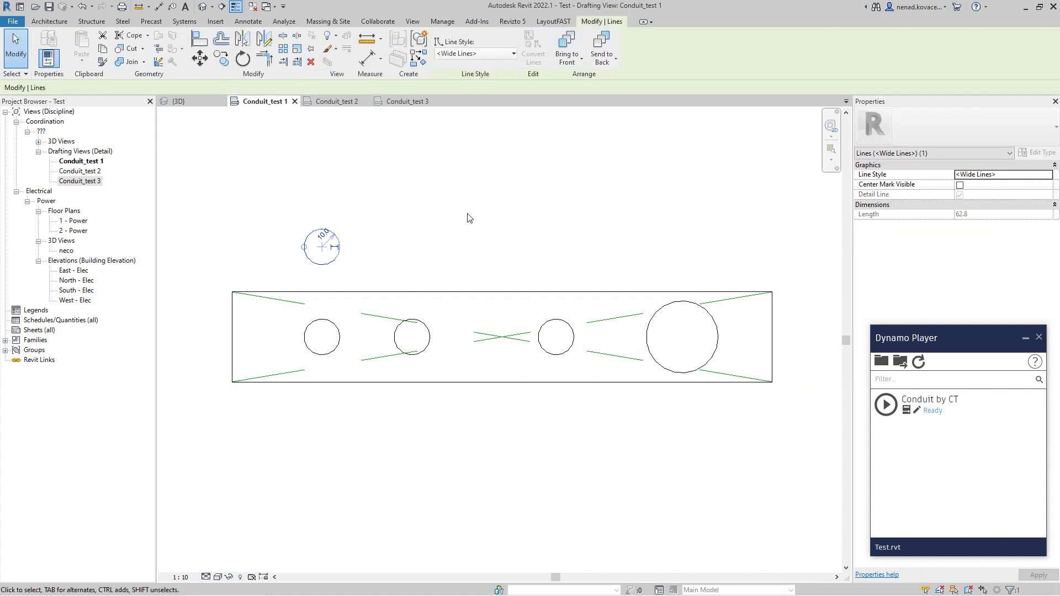
Step: Run the Conduit by CT script on the 3D view, picking the front branch tray as start and the short far-end tray as end element
left_click(194, 103)
left_click(885, 406)
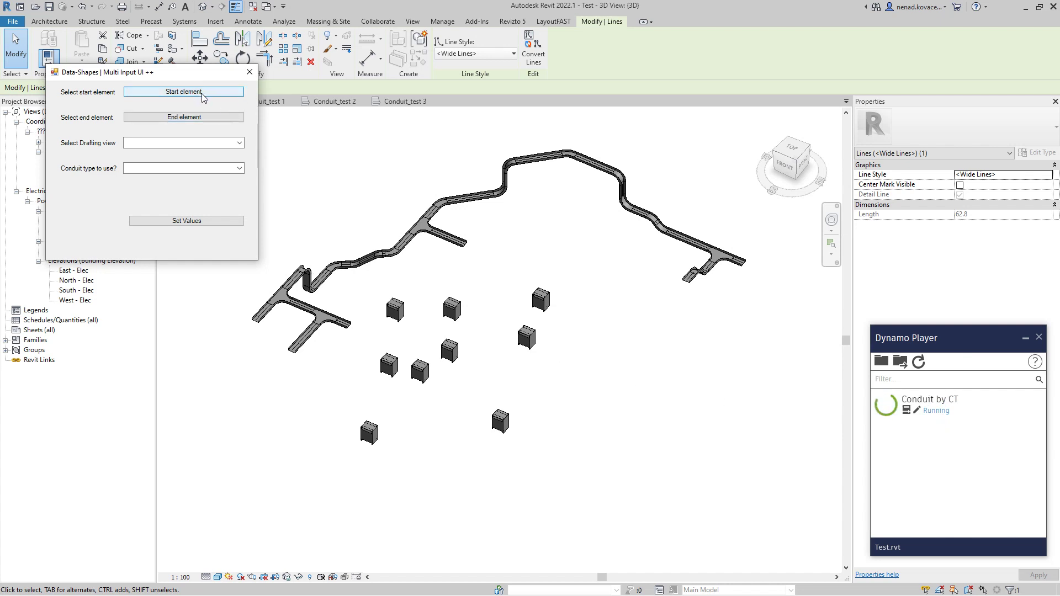
left_click(172, 96)
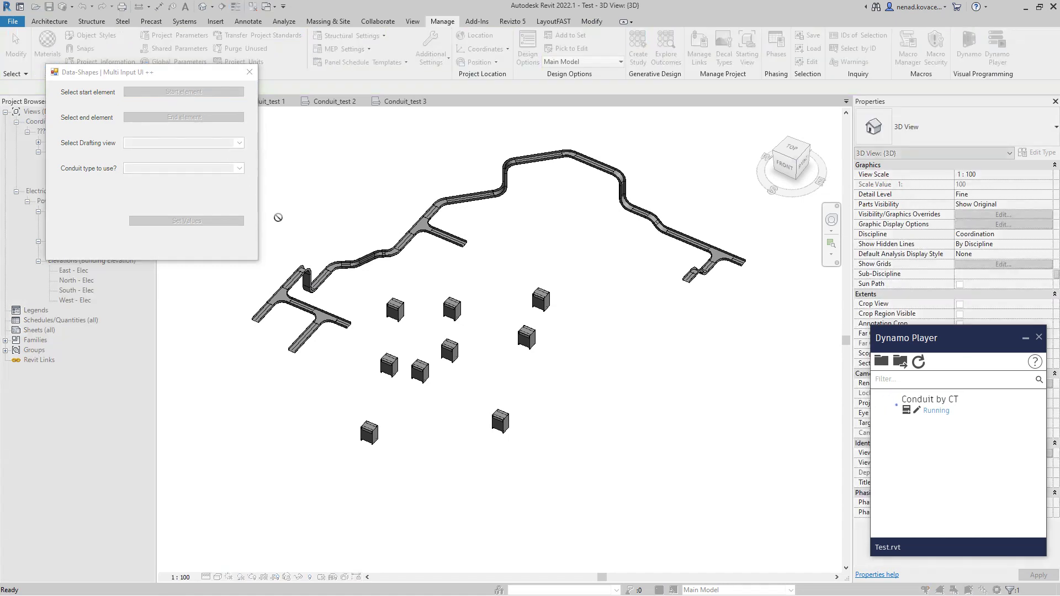
left_click(306, 339)
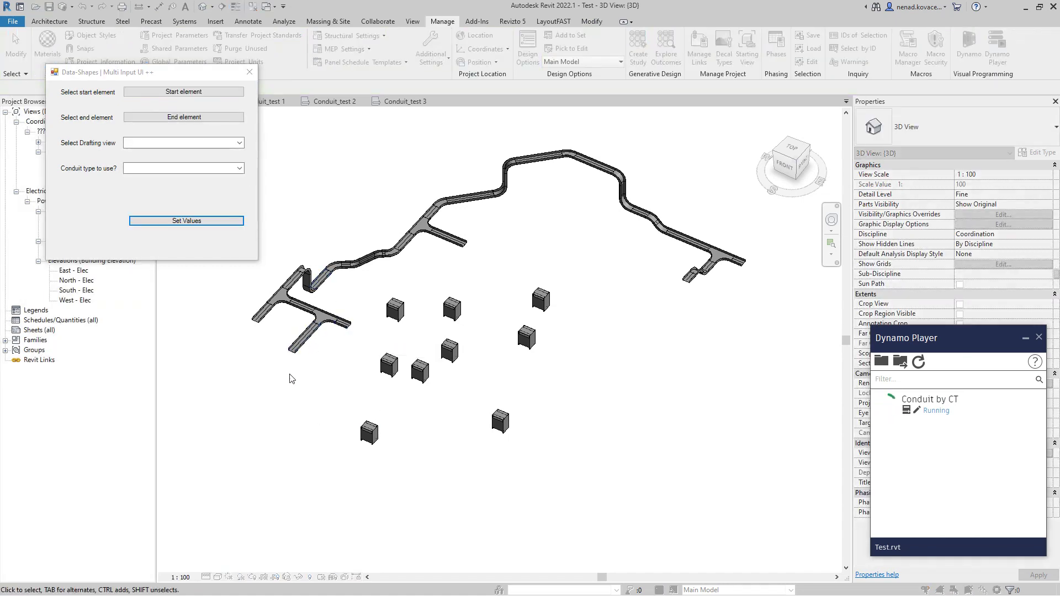
left_click(179, 118)
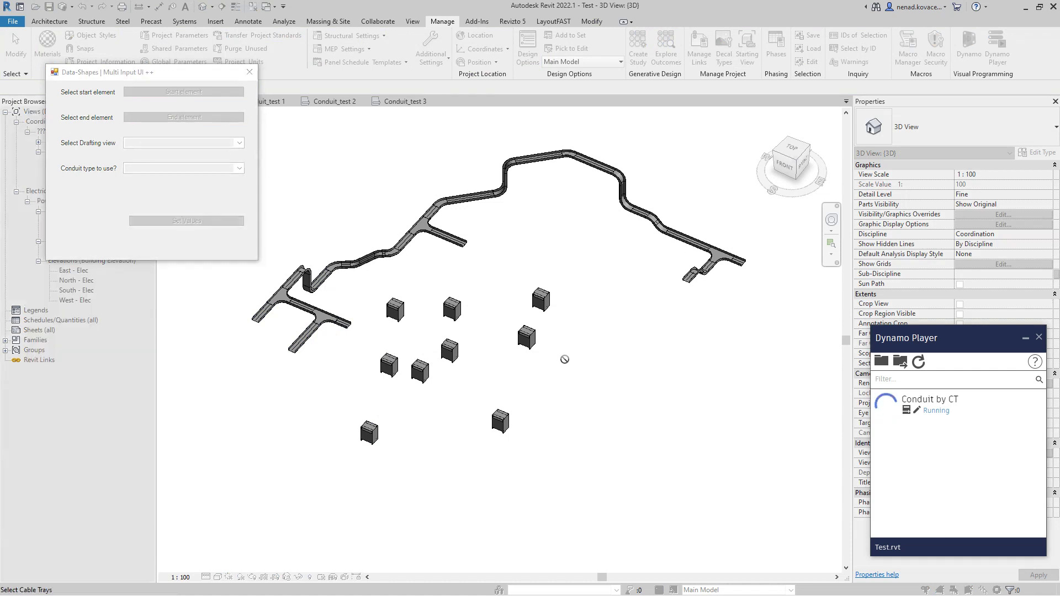
left_click(693, 280)
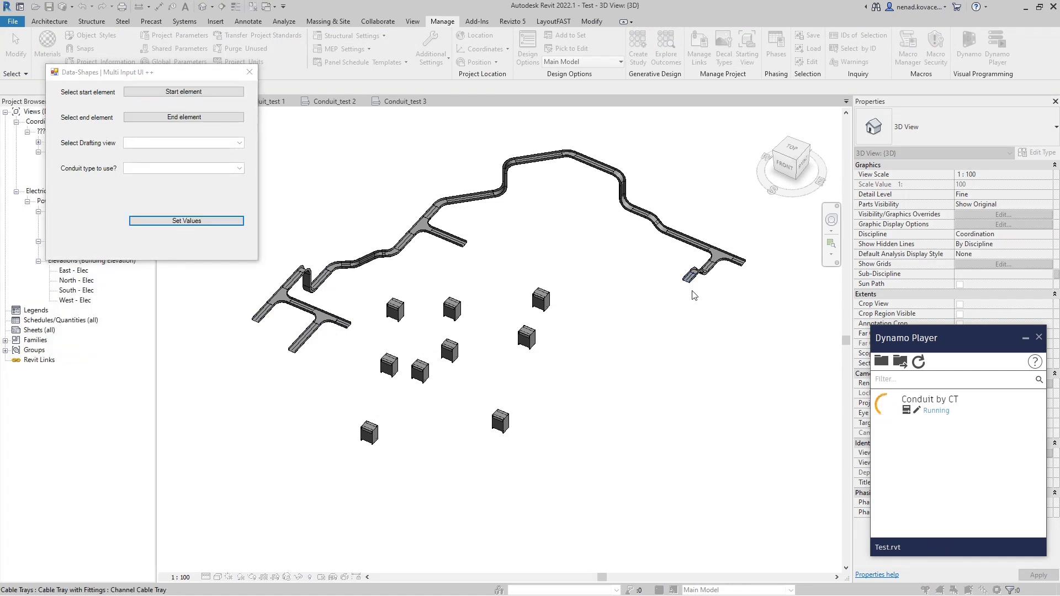
Step: Set the script's drafting view to Conduit_test 1 and its conduit option to Conduit without Fittings, and submit the values
left_click(239, 143)
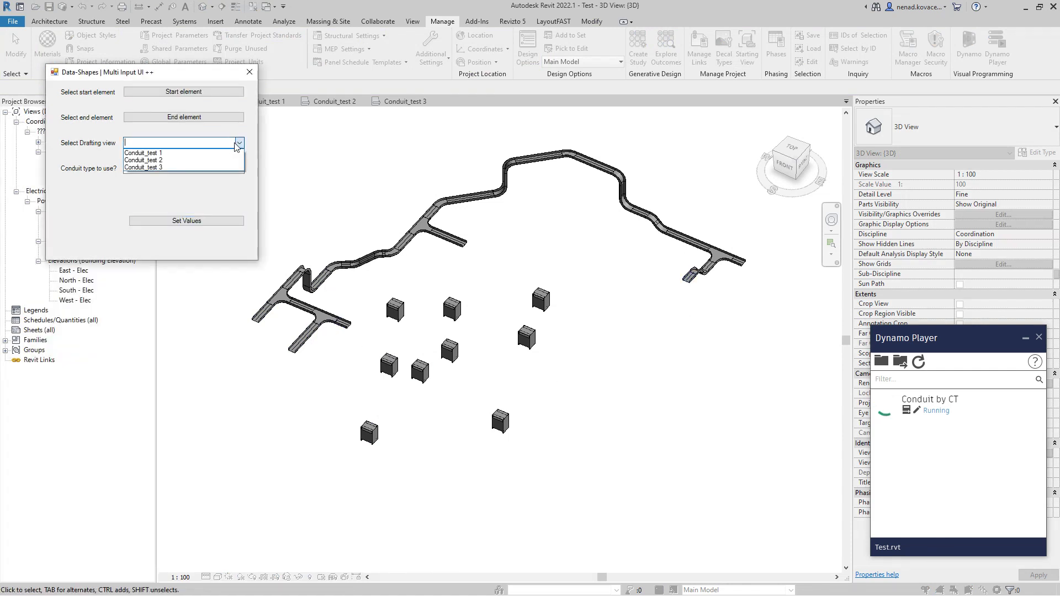
left_click(189, 72)
left_click_drag(190, 72, 172, 301)
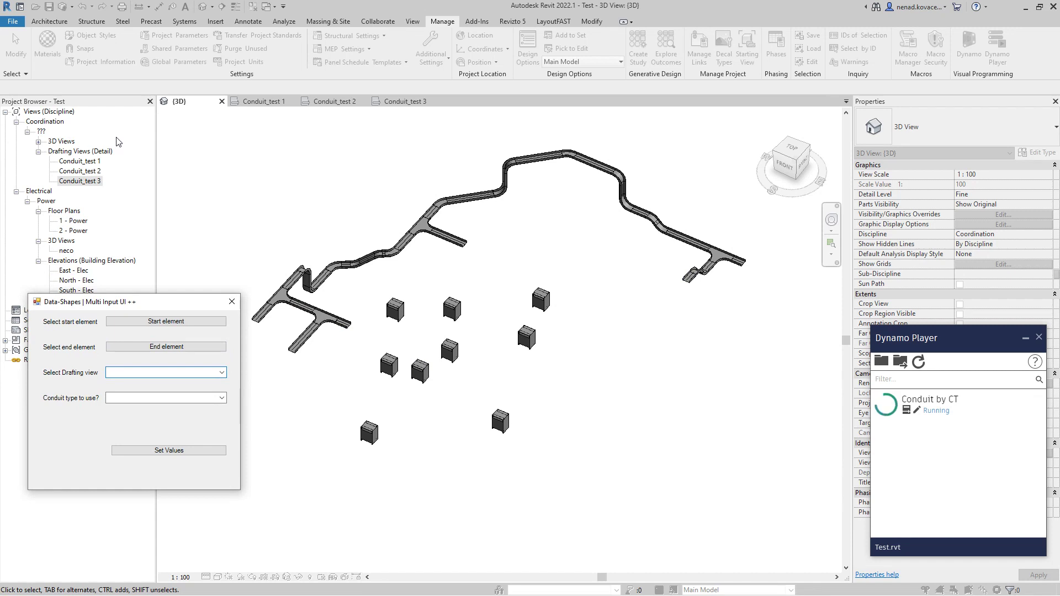
left_click(222, 372)
left_click(214, 385)
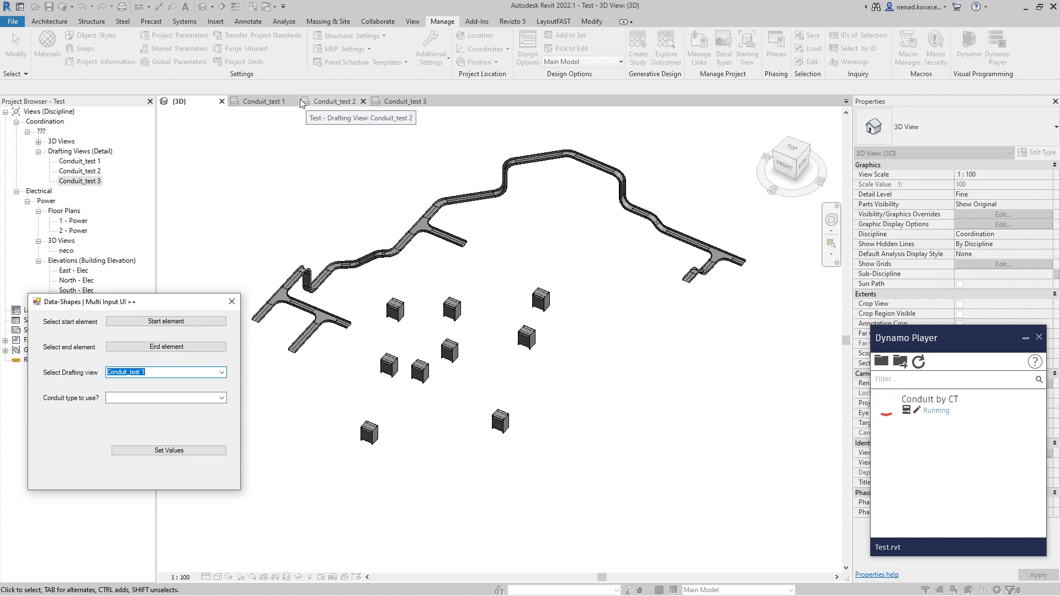
left_click(221, 398)
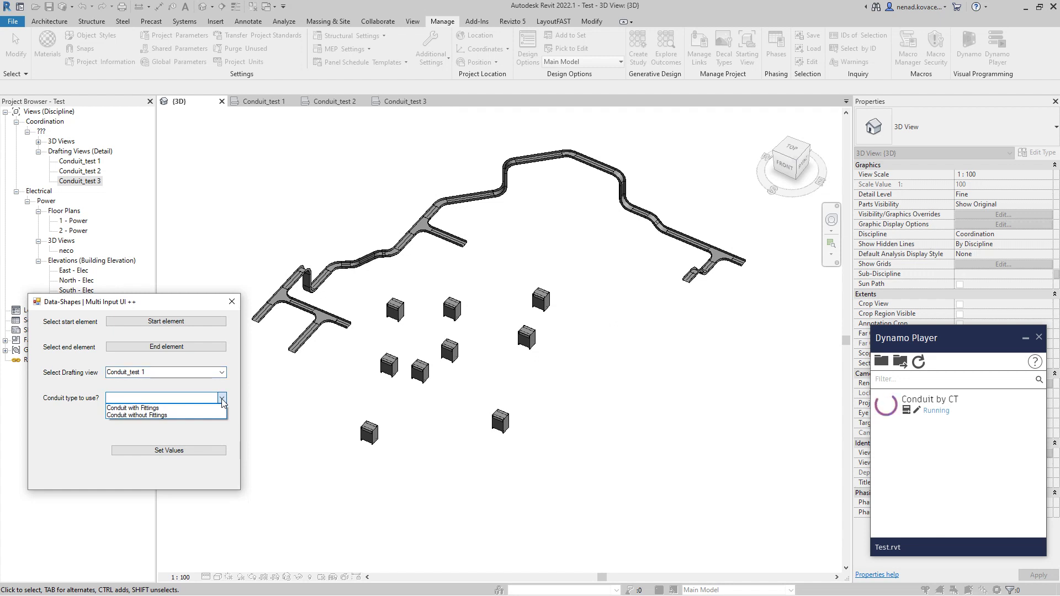
left_click(164, 415)
left_click(169, 450)
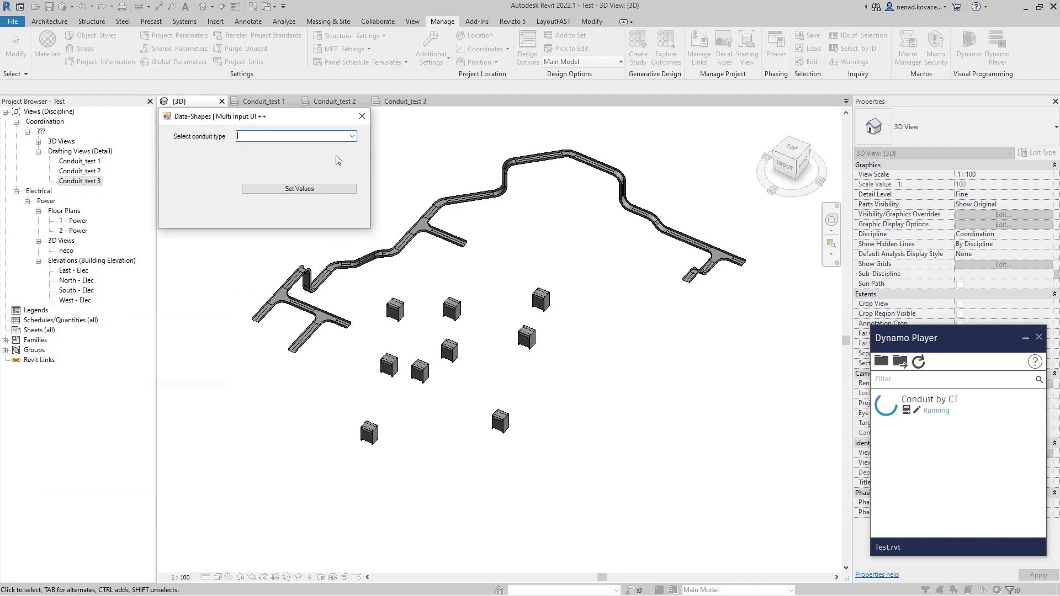
Step: Set the conduit type to Electrical Metallic Tubing (EMT) and generate the conduits along the cable tray run
left_click(351, 137)
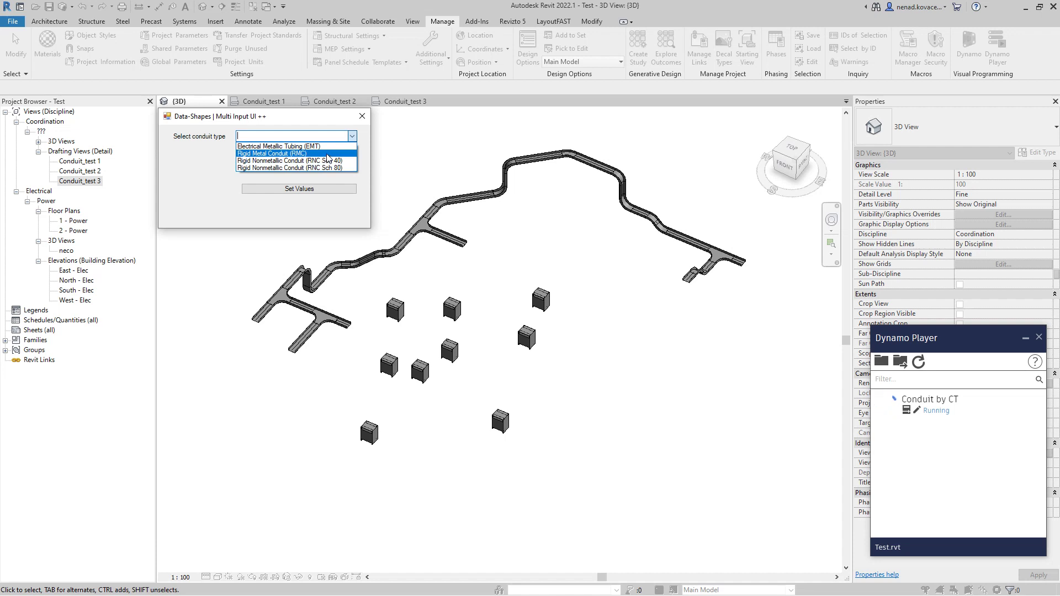
left_click(312, 146)
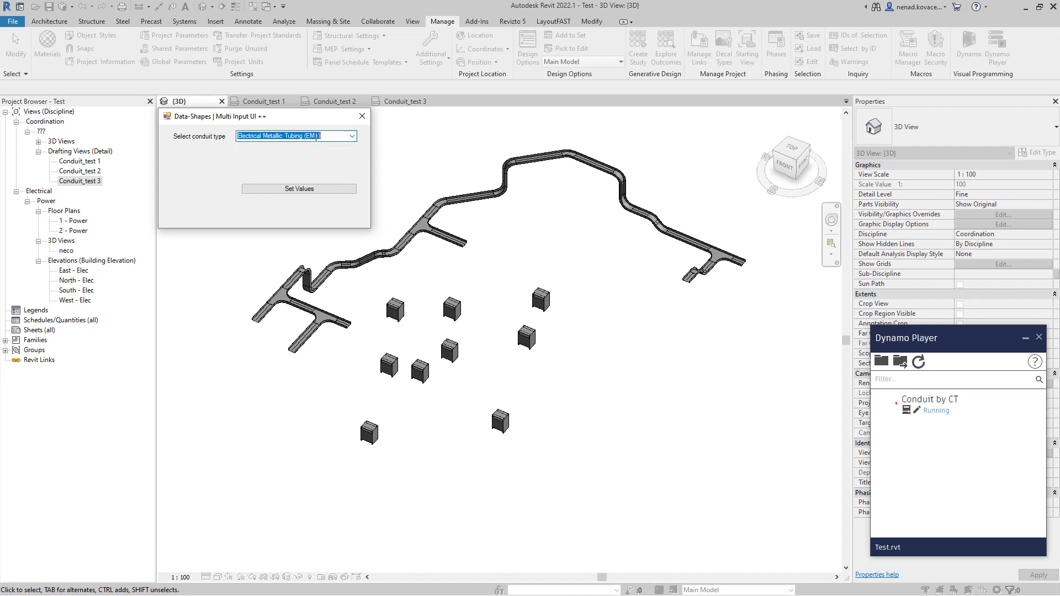
left_click(320, 188)
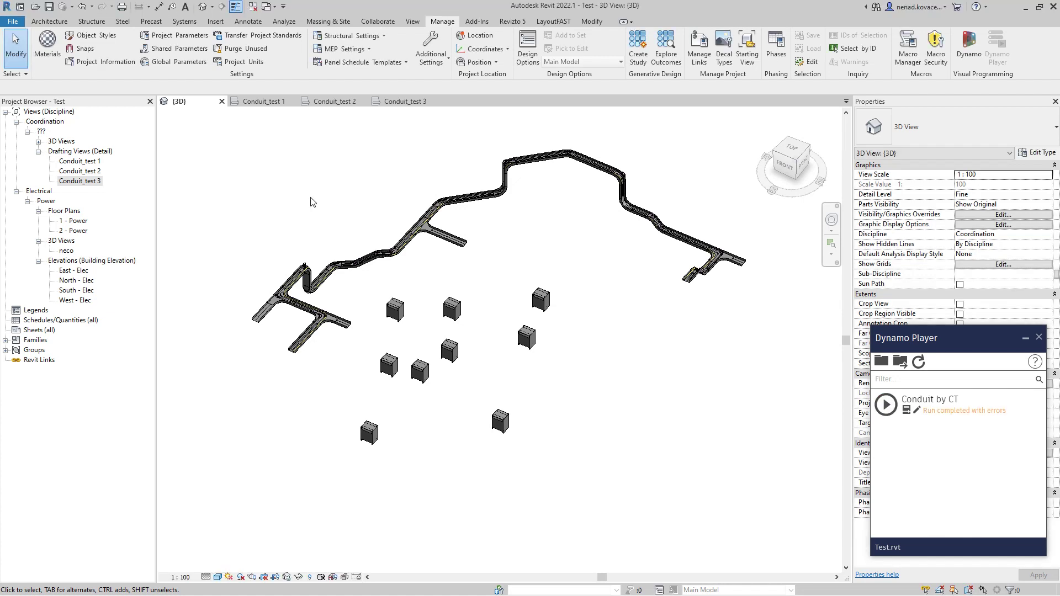
scroll(298, 309, "up", 8)
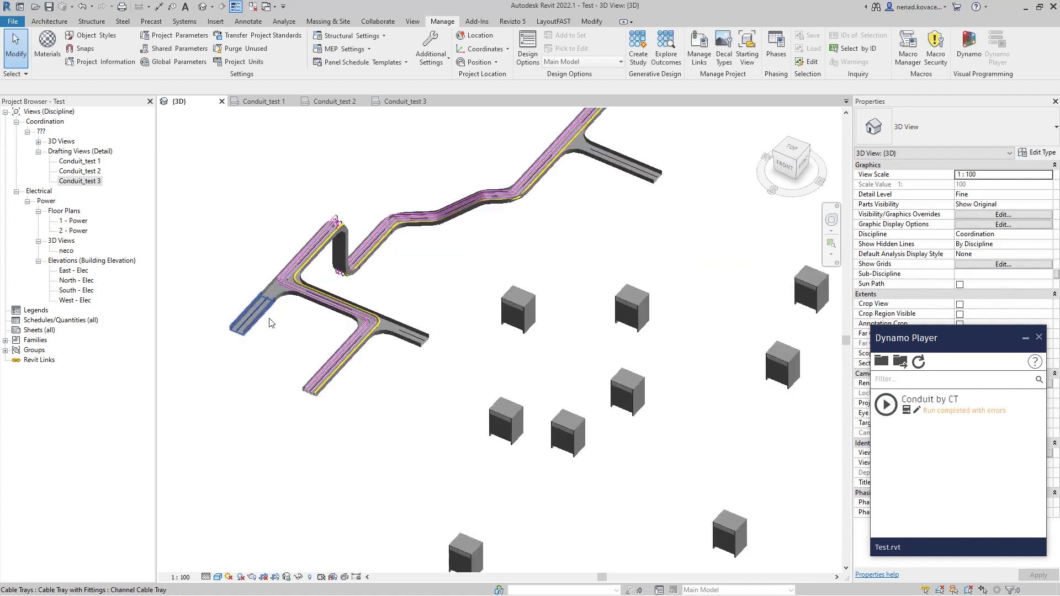
Step: Temporarily isolate the front branch tray with its conduits in the 3D view and look at their cross-section from the front
left_click_drag(410, 410, 311, 345)
key("h")
key("i")
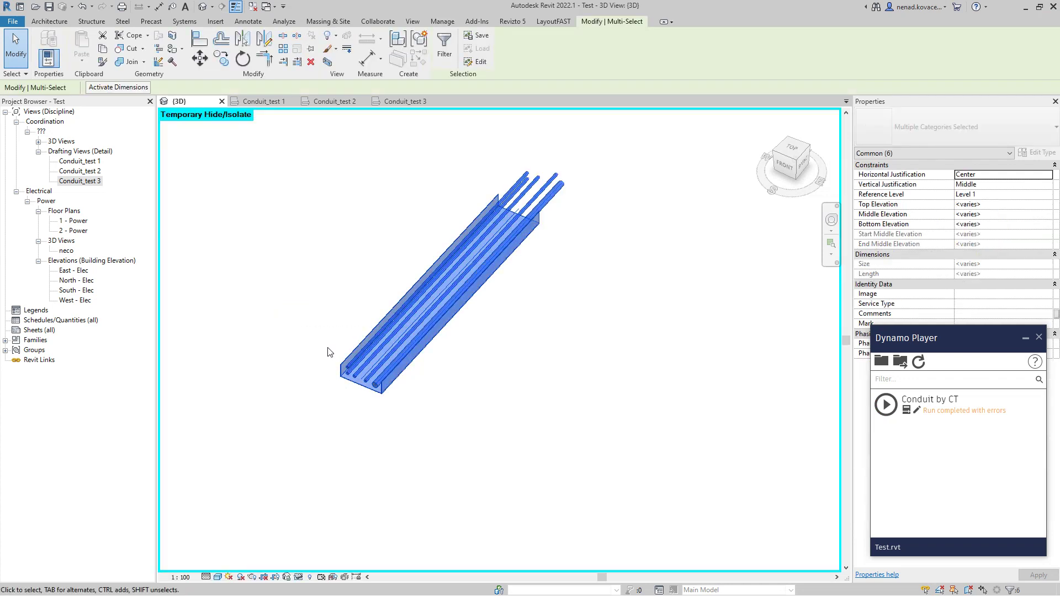
key("Escape")
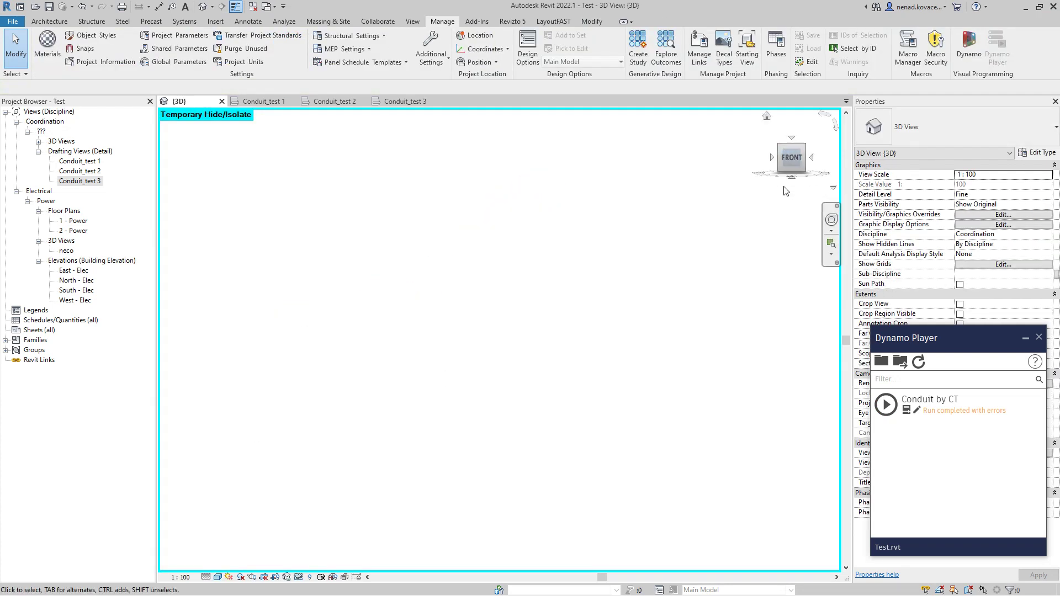
Step: Close the Conduit_test 2 and Conduit_test 3 views and tile the 3D view beside Conduit_test 1, framing both cross-sections for comparison
left_click(275, 101)
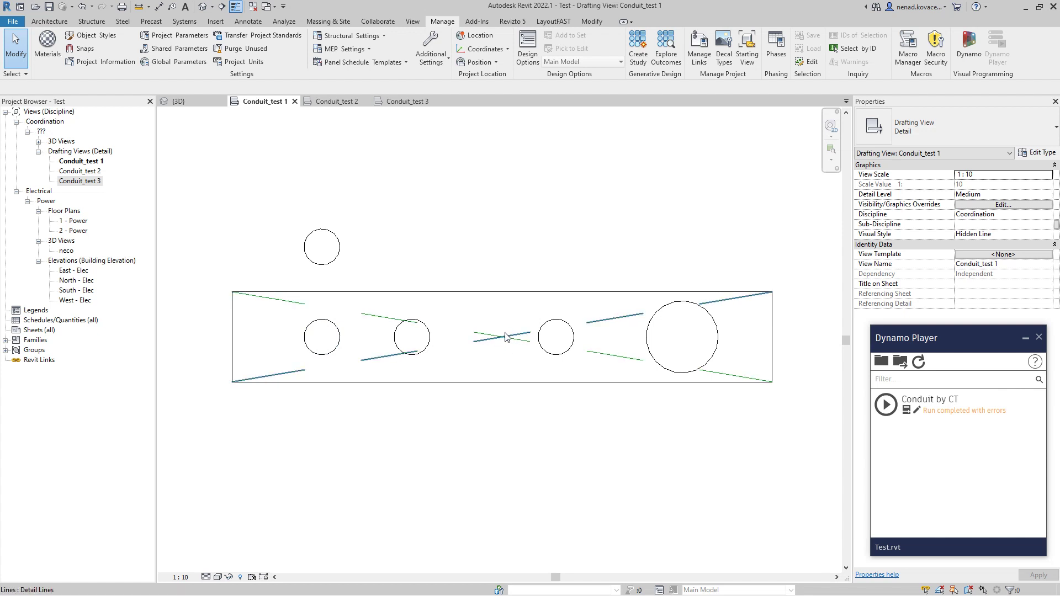
left_click(182, 102)
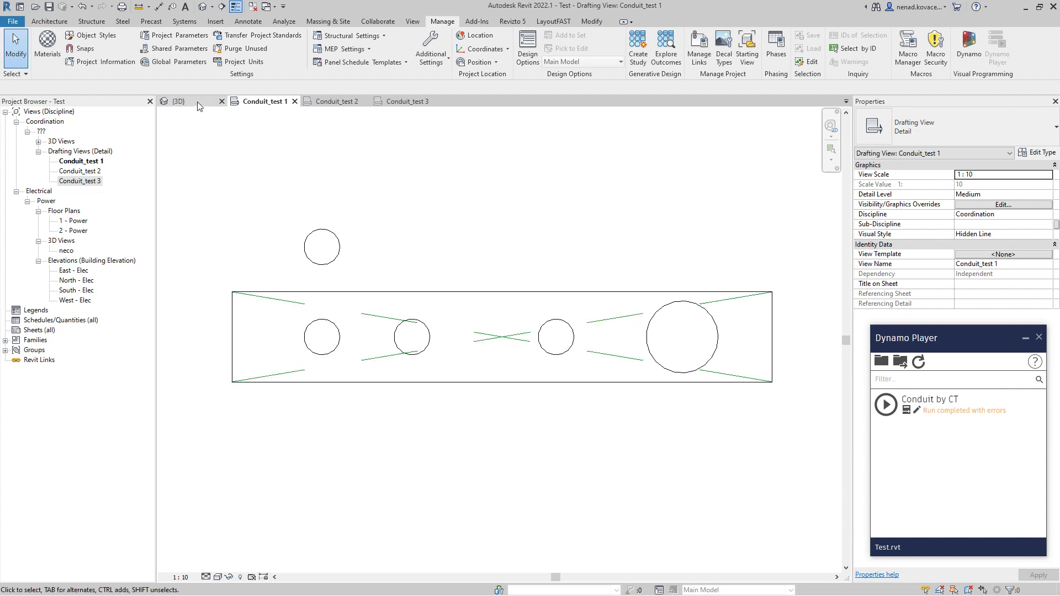
left_click(363, 102)
left_click(363, 102)
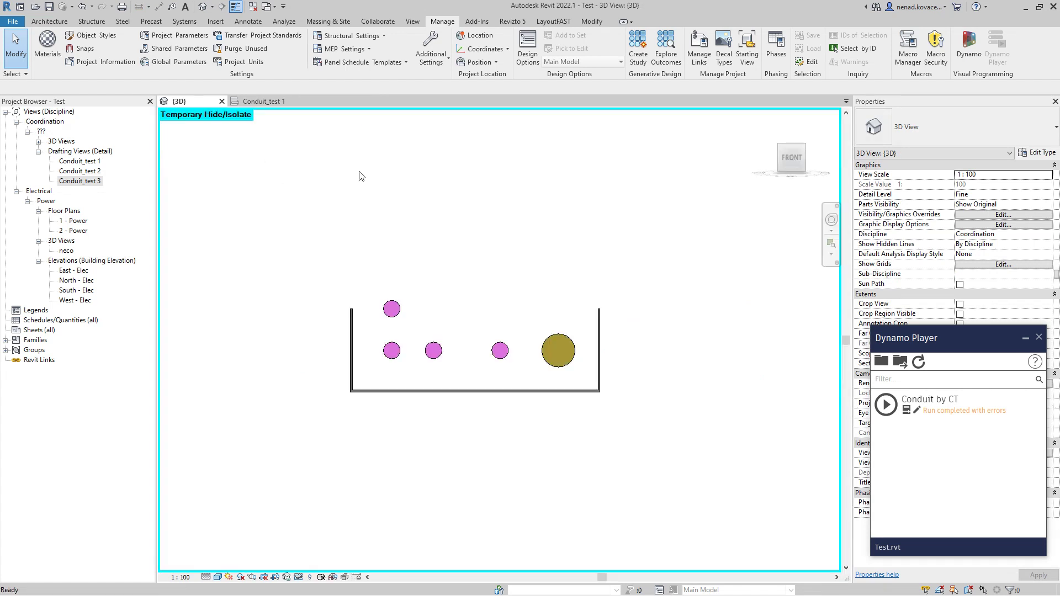
key("w")
key("t")
scroll(220, 308, "down", 4)
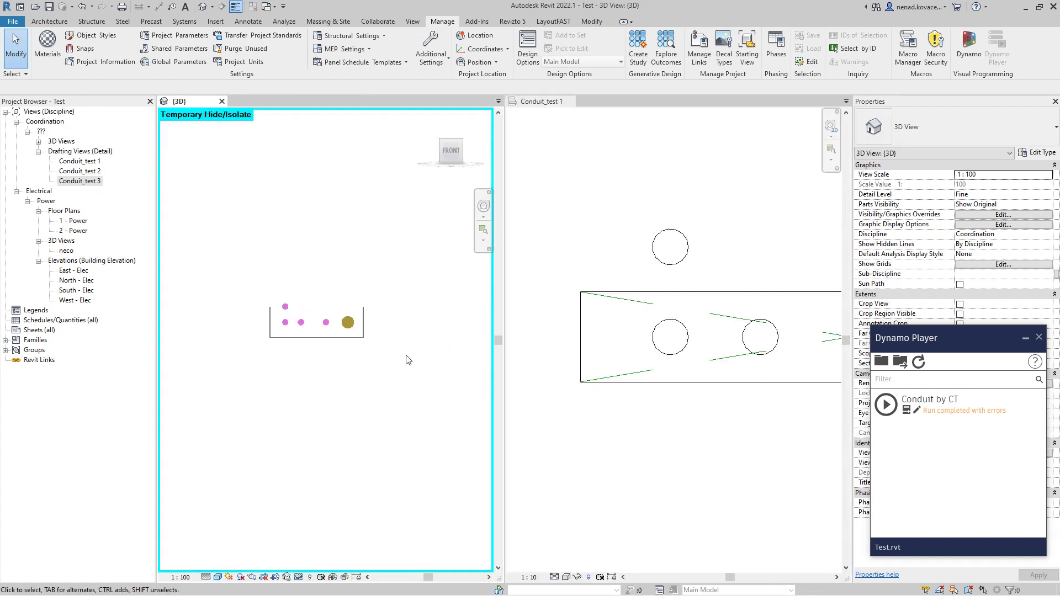
scroll(408, 360, "up", 2)
scroll(691, 397, "down", 3)
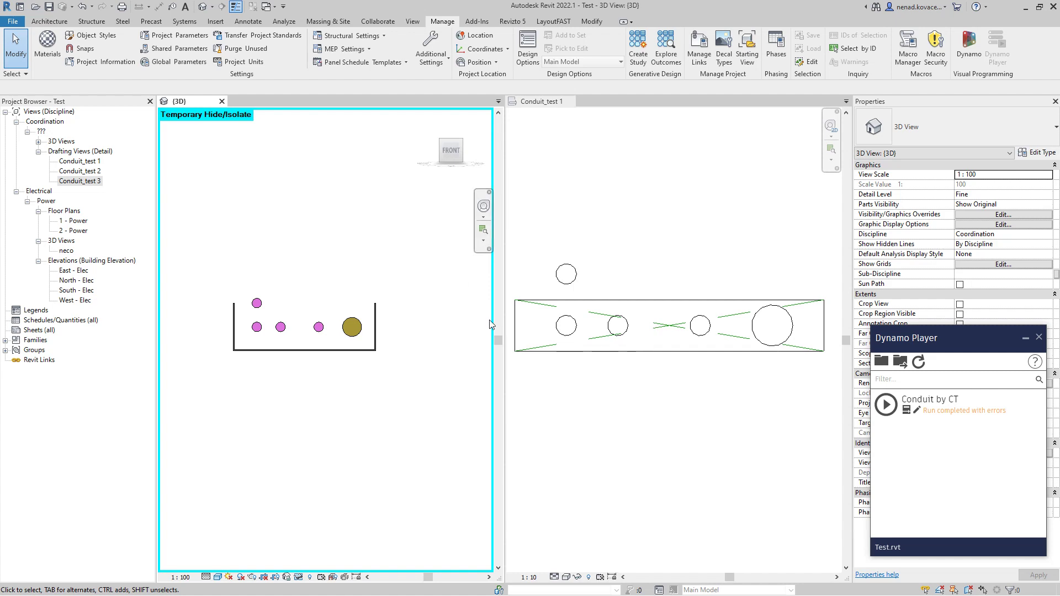
Step: Measure the horizontal spacing between the second and third small circles inside the Conduit_test 1 tray outline with the Move tool
left_click(659, 336)
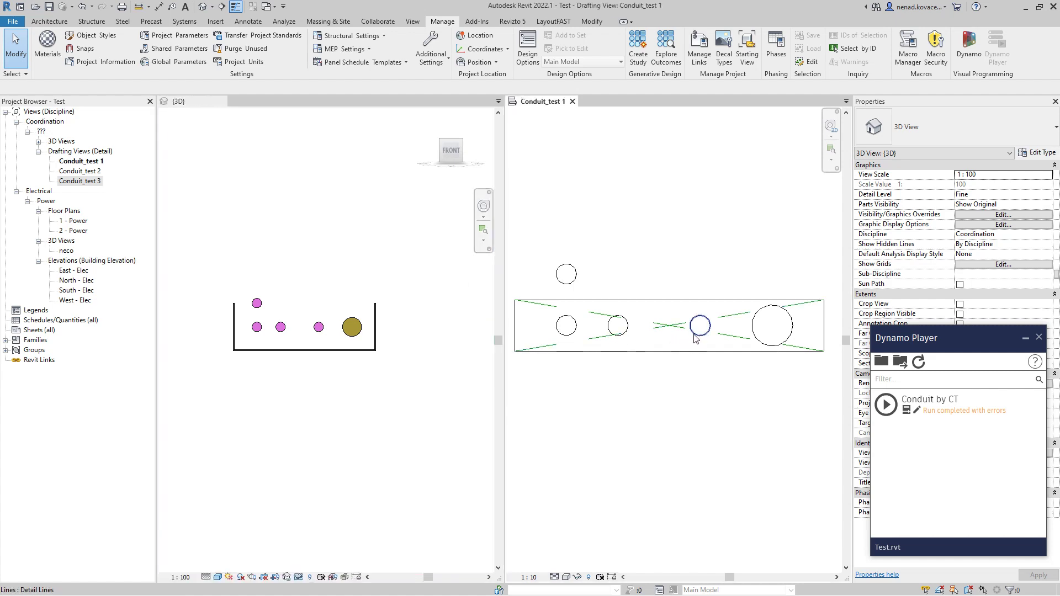
left_click(700, 336)
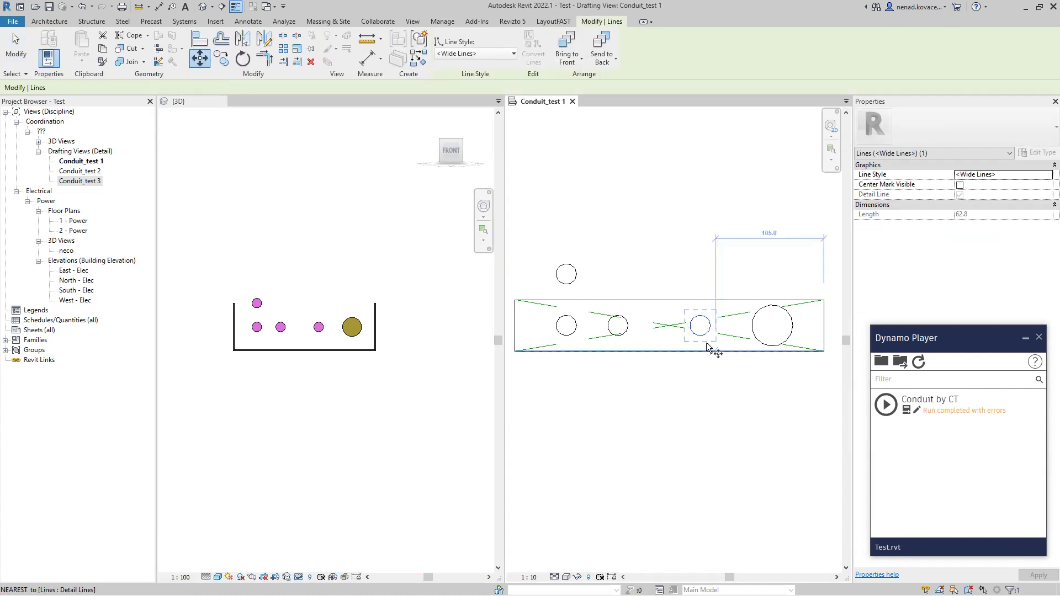
left_click_drag(700, 337, 617, 341)
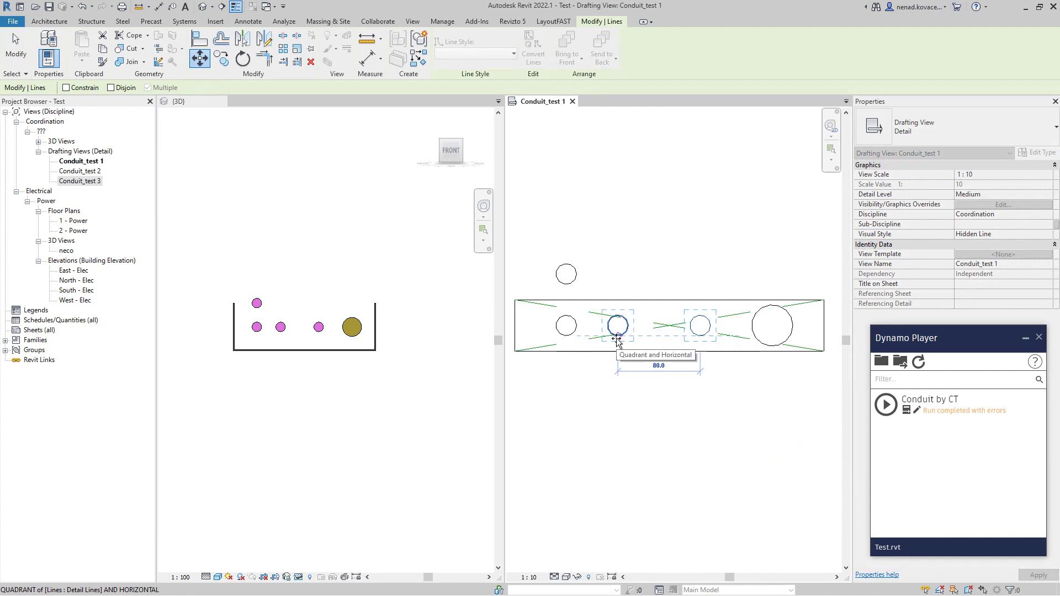
left_click_drag(617, 341, 617, 341)
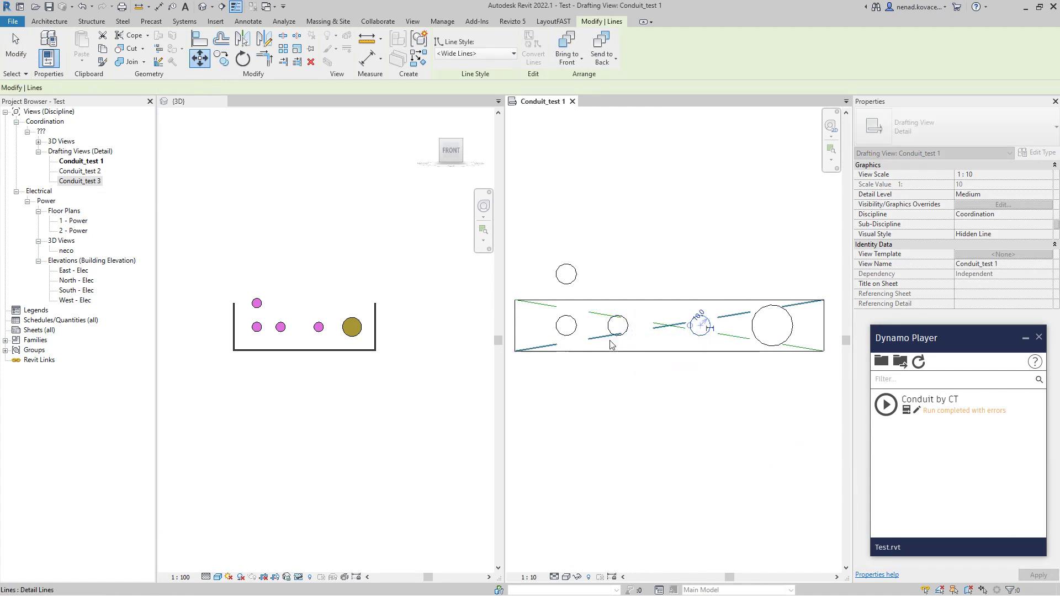
Step: Measure the horizontal spacing between the matching second and third conduits in the 3D cross-section with the Move tool
left_click(290, 416)
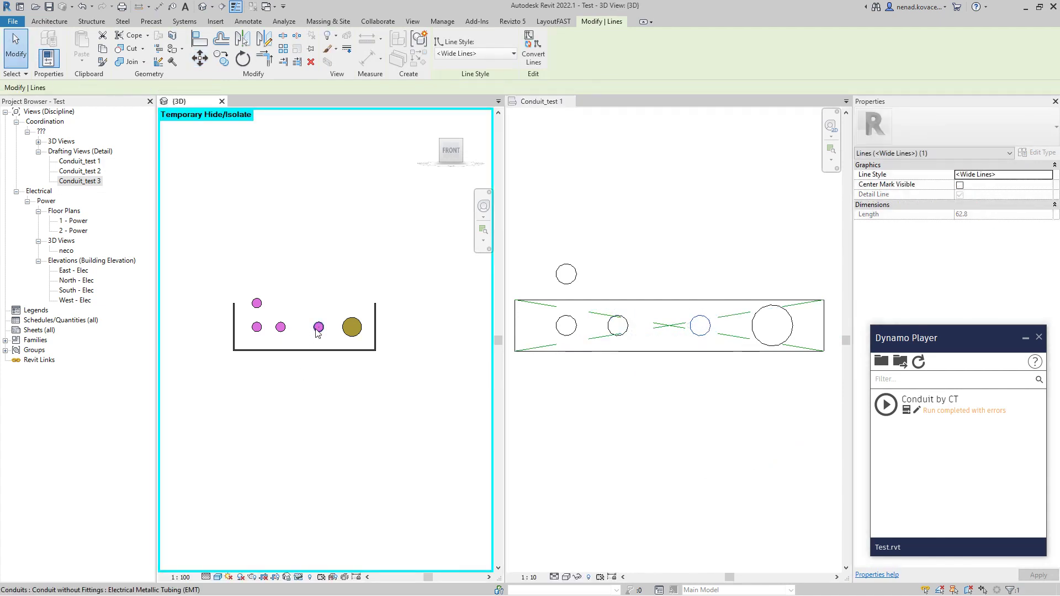
left_click(199, 58)
scroll(249, 319, "up", 2)
left_click(367, 346)
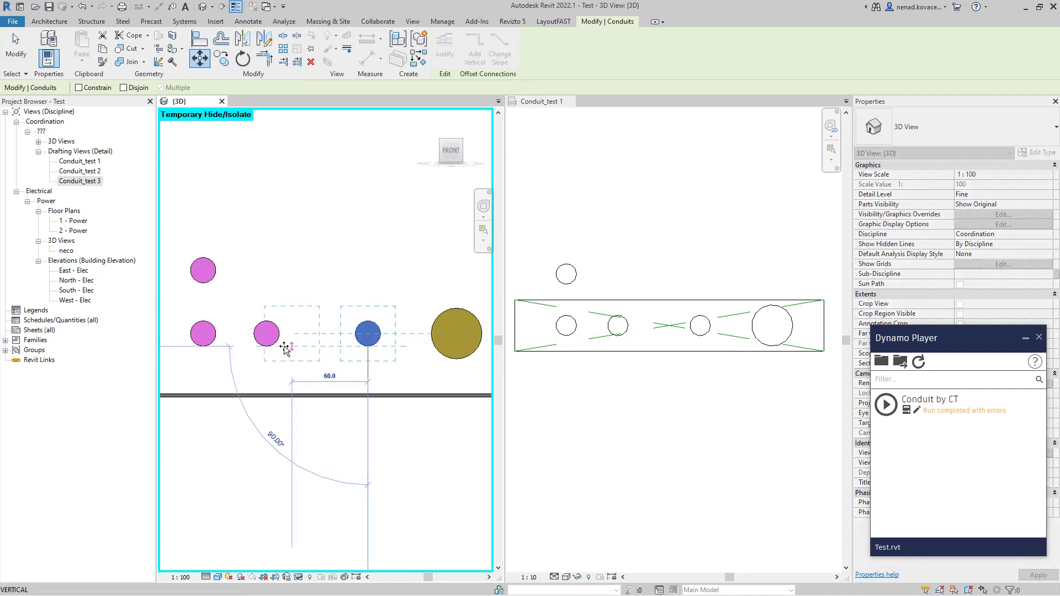
left_click(269, 347)
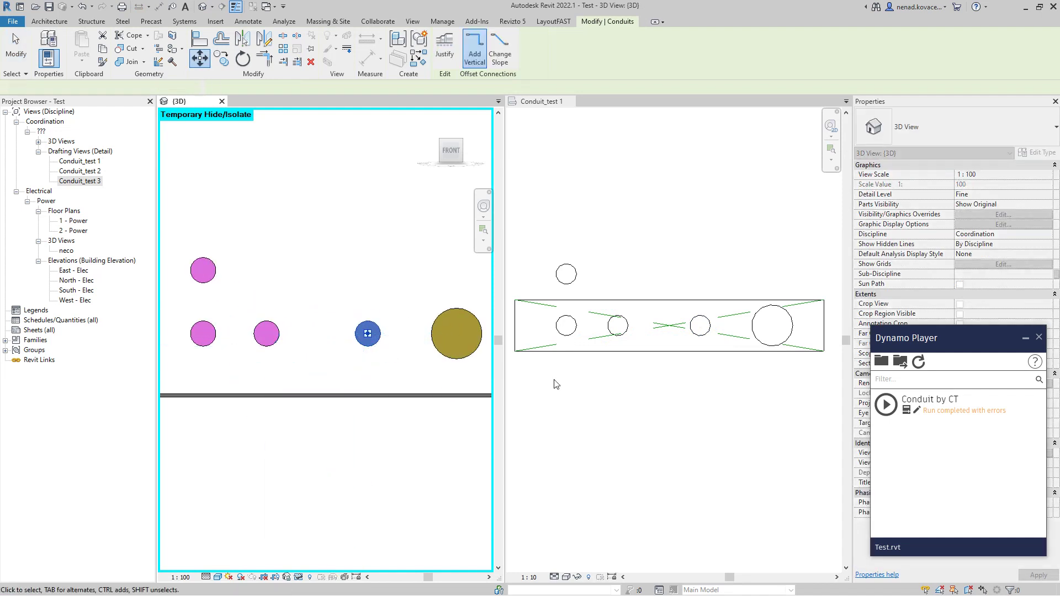
Step: Measure the vertical spacing between the first circle inside the Conduit_test 1 outline and the circle above it with the Move tool
left_click(577, 338)
left_click(577, 333)
key("m")
key("v")
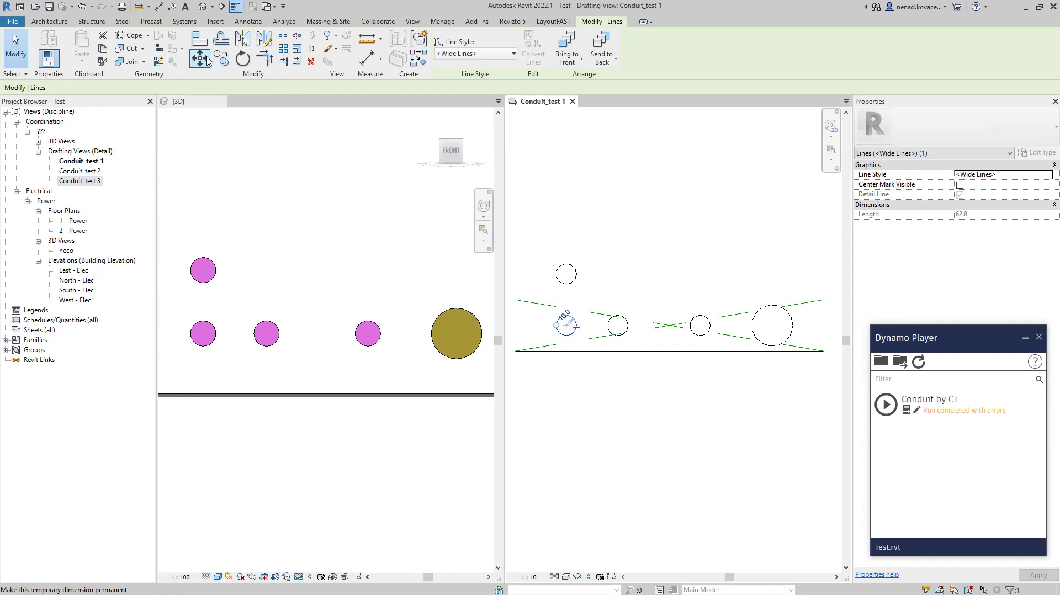
left_click(577, 325)
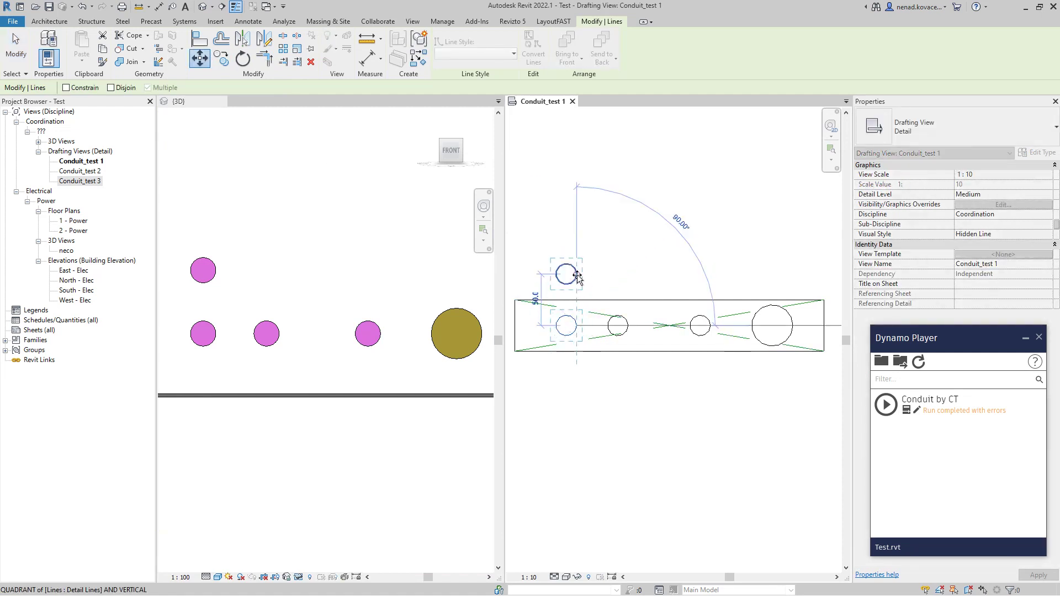
left_click(576, 274)
Step: Check the position of the matching lower stacked conduit in the 3D cross-section with the Move tool, leaving it in place
left_click(217, 332)
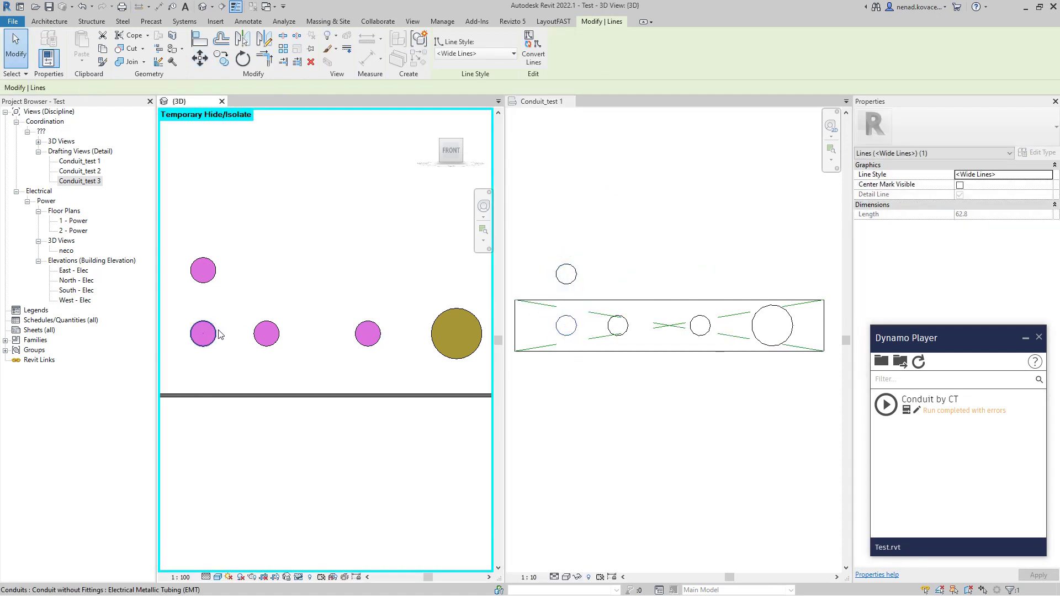
left_click(221, 332)
left_click(199, 58)
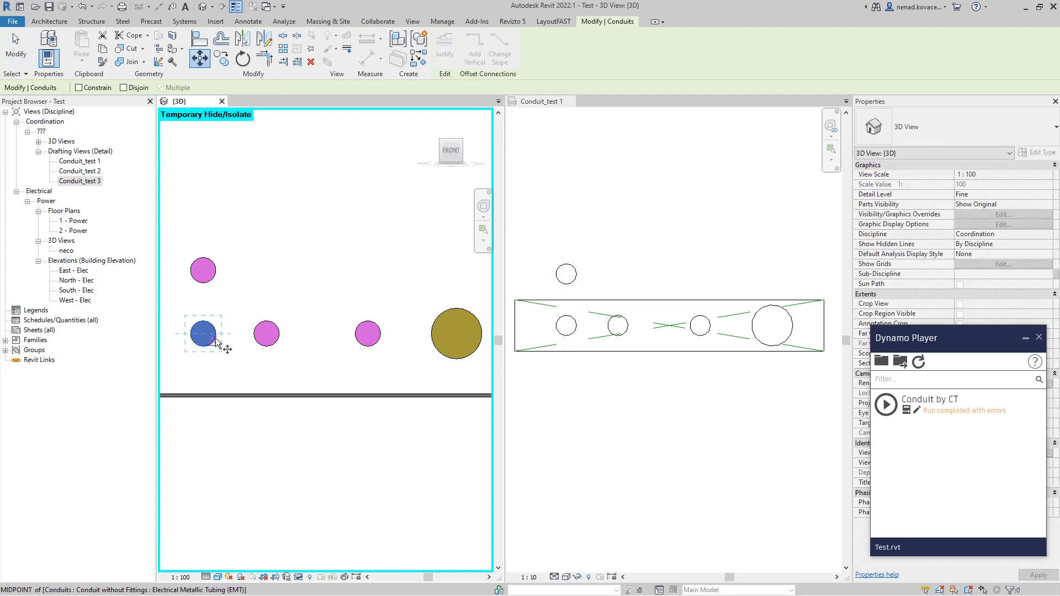
left_click(203, 333)
key("Escape")
key("Escape")
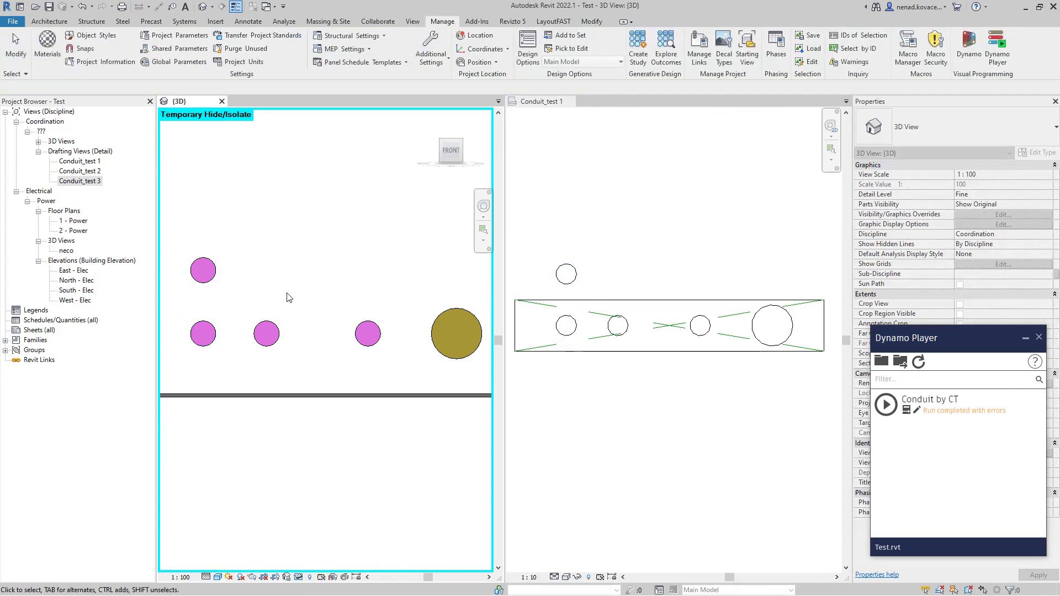
Step: Return the views to a tabbed layout and reset the temporary isolation to show the whole tray run in 3D
scroll(303, 295, "down", 4)
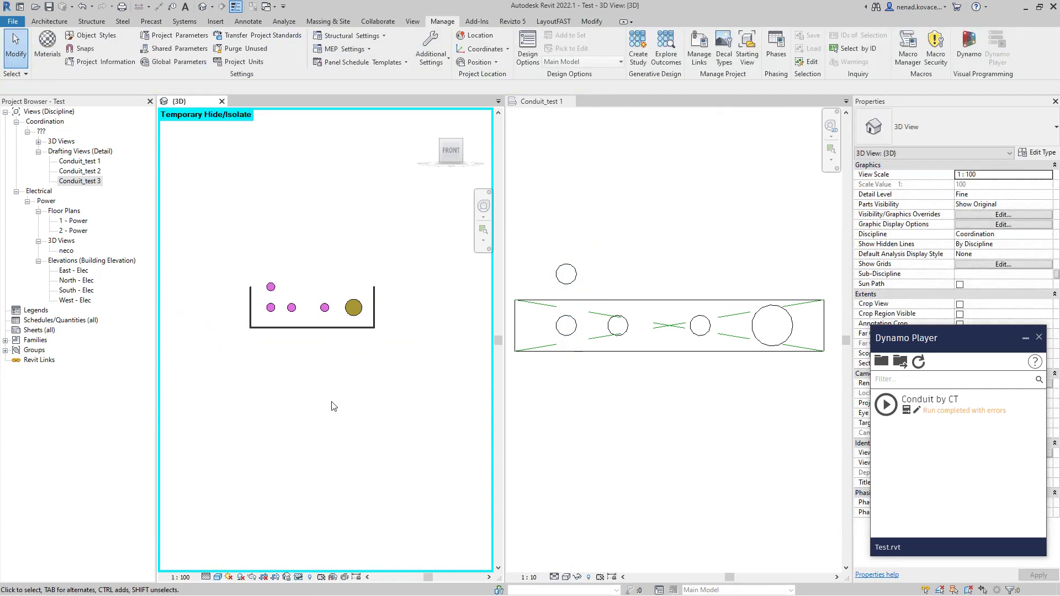
key("t")
key("w")
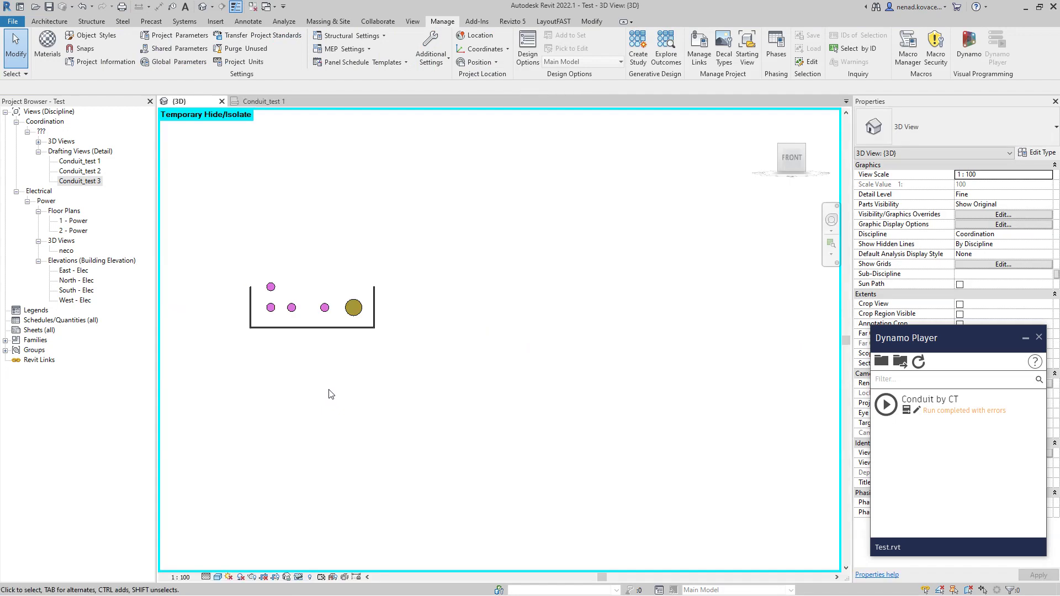
key("h")
key("r")
middle_click_drag(362, 384, 456, 331, "shift")
scroll(428, 401, "down", 2)
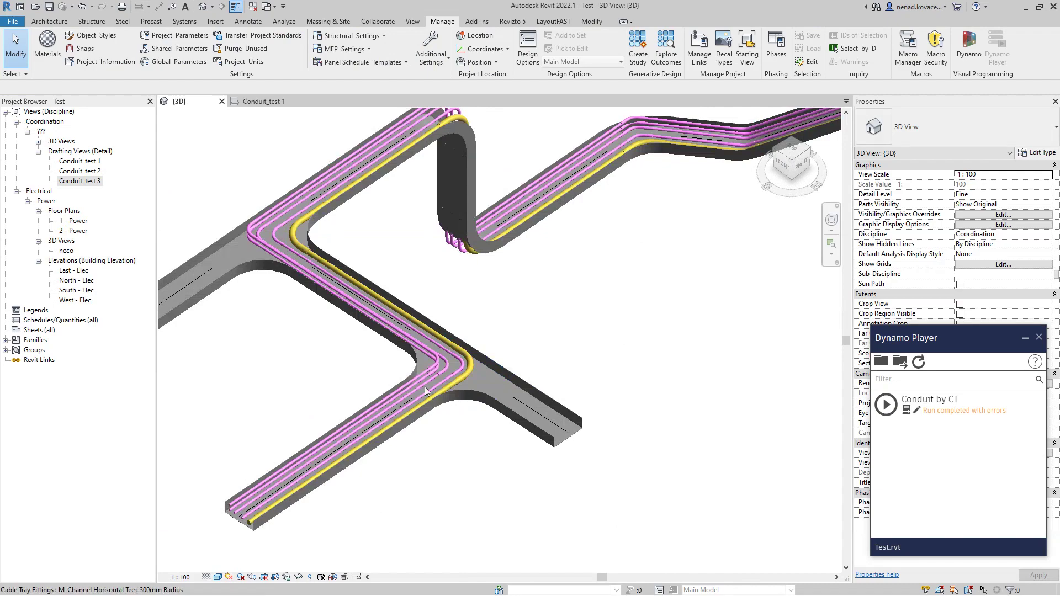
Step: Examine how the generated conduits follow the upper and lower bends of the vertical tray drop
middle_click_drag(428, 402, 426, 383, "shift")
scroll(452, 223, "up", 3)
left_click_drag(364, 144, 554, 307)
middle_click_drag(555, 306, 385, 343, "shift")
key("Escape")
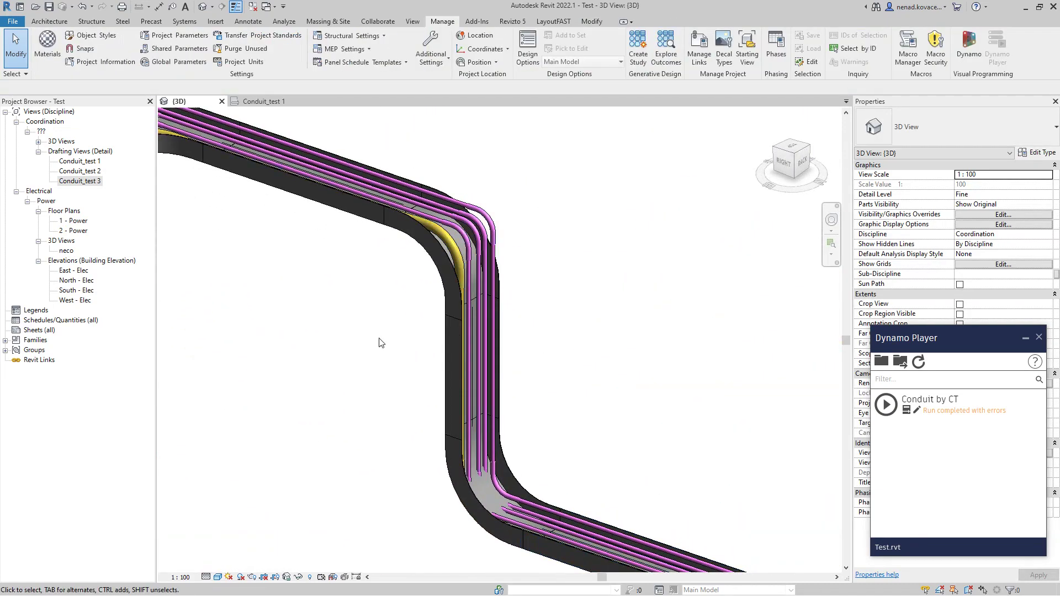
scroll(420, 431, "down", 3)
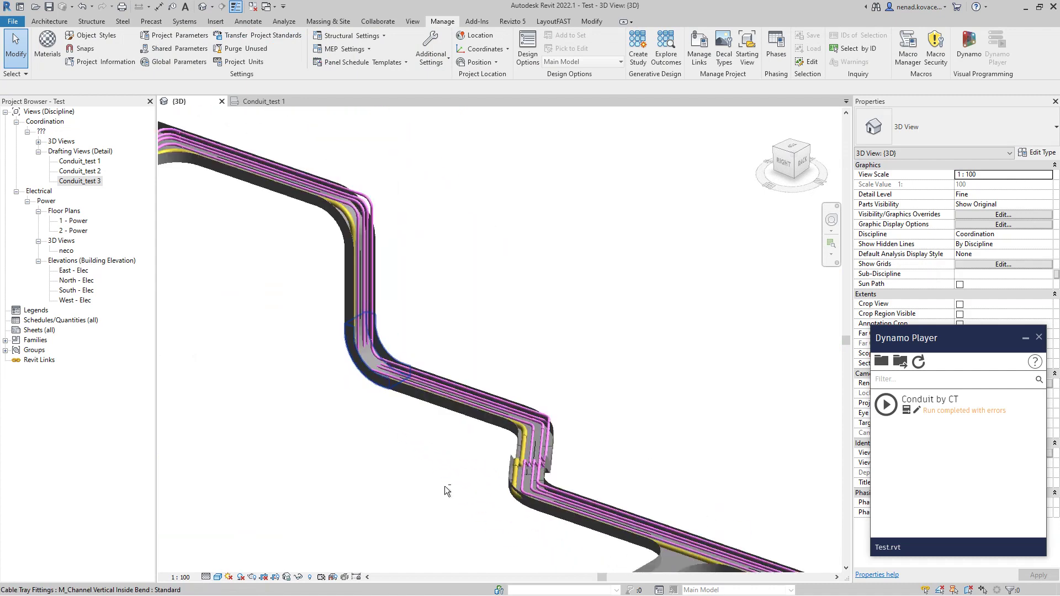
Step: Examine the conduits and their bends along the remaining sloped and branching sections of the tray run
middle_click_drag(437, 480, 353, 331, "shift")
left_click_drag(494, 293, 638, 446)
middle_click_drag(638, 446, 506, 273, "shift")
left_click_drag(479, 308, 568, 436)
middle_click_drag(568, 436, 595, 376, "shift")
key("Escape")
middle_click_drag(656, 343, 597, 473)
scroll(673, 350, "up", 3)
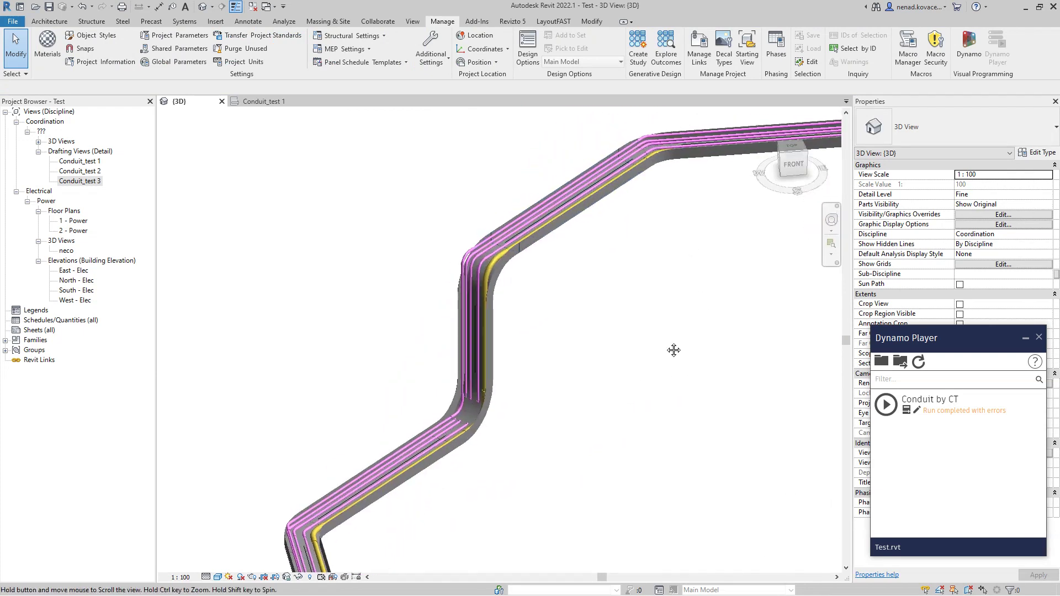
Step: Select the conduit elbows at the upper bend of the vertical tray drop and examine their shape and properties
middle_click_drag(663, 318, 456, 404)
scroll(504, 235, "down", 2)
left_click_drag(507, 174, 724, 342)
middle_click_drag(690, 380, 636, 330, "shift")
middle_click_drag(421, 426, 596, 238, "shift")
left_click(596, 238)
scroll(488, 188, "up", 2)
left_click_drag(320, 158, 607, 433)
middle_click_drag(608, 433, 281, 425, "shift")
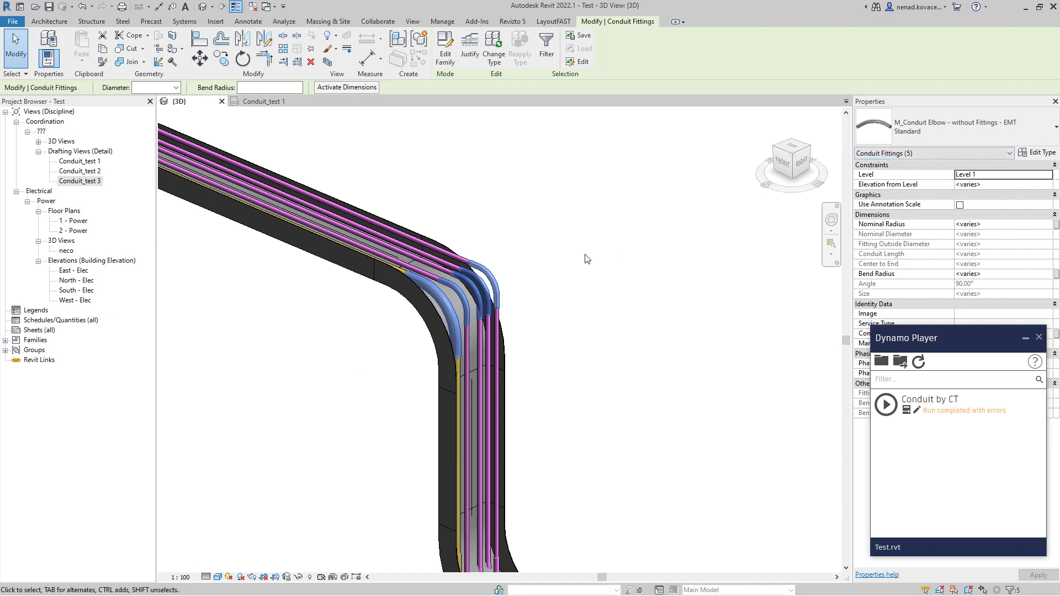
Step: Check the diameter and bend radius of the outer conduit elbow at the horizontal tee near the short tray end
scroll(362, 170, "down", 5)
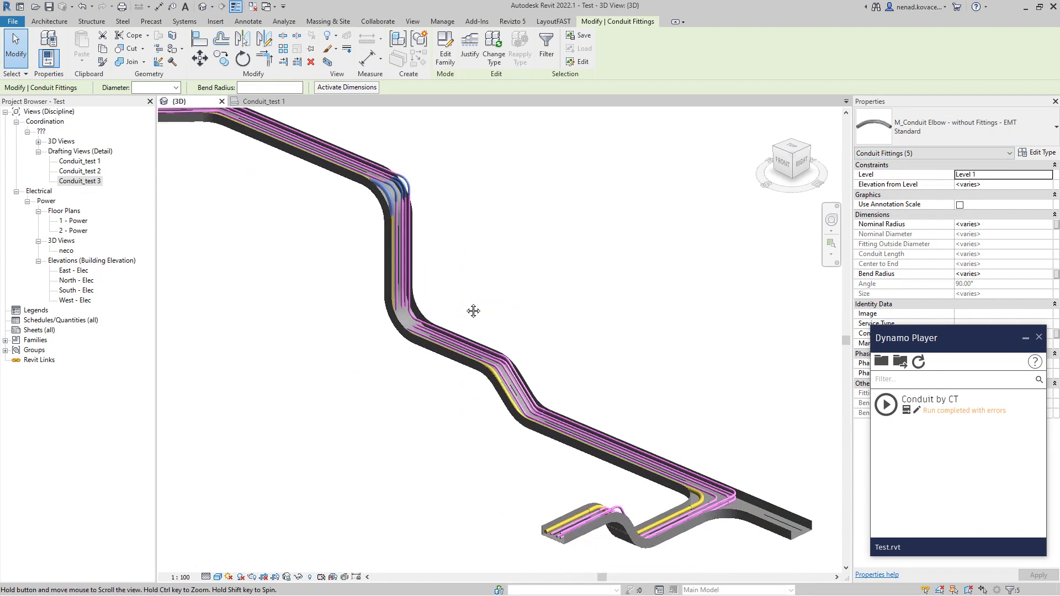
scroll(553, 462, "up", 4)
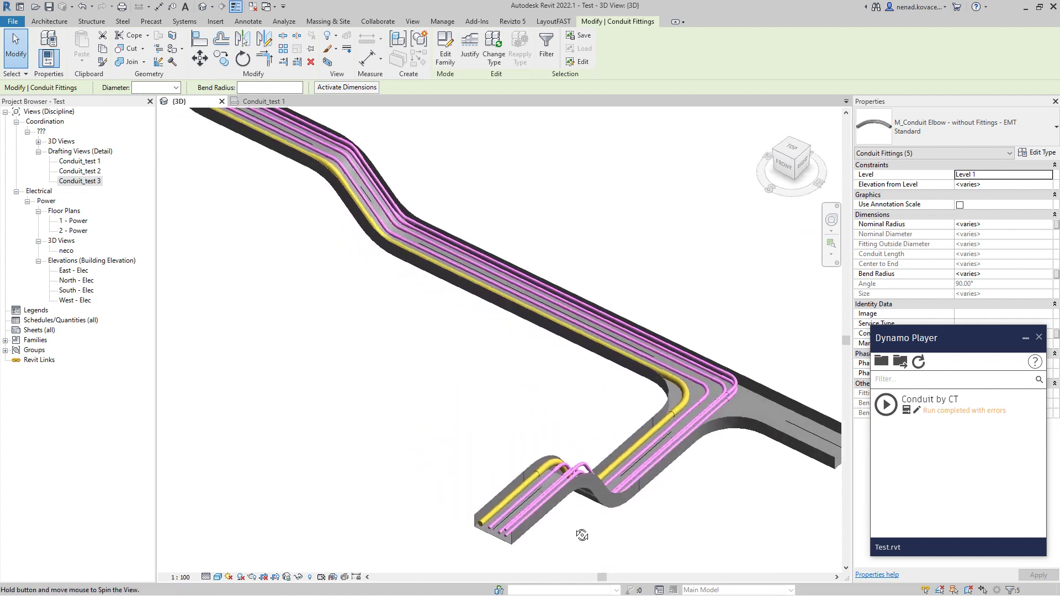
left_click(735, 389)
middle_click_drag(726, 403, 331, 481, "shift")
Step: Check the size of the outermost vertical conduit in the tray's drop
scroll(300, 346, "up", 10)
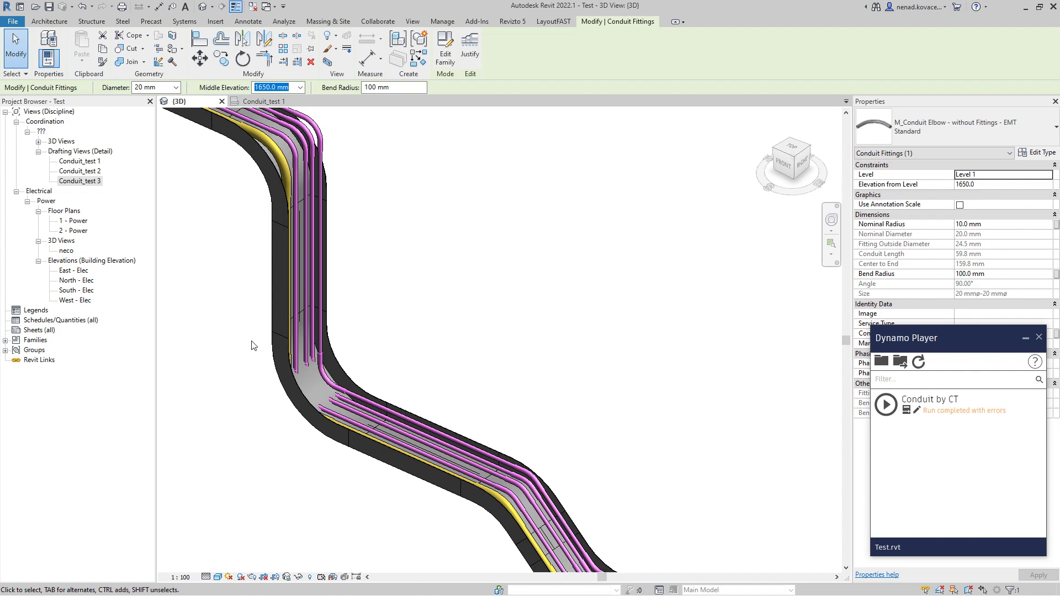
middle_click_drag(251, 351, 333, 403)
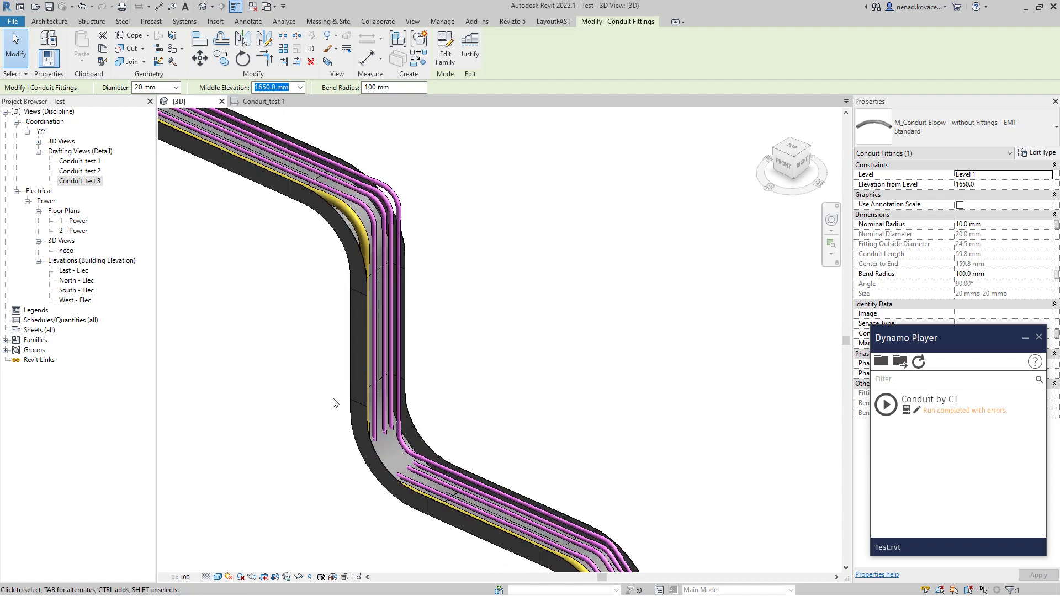
left_click(404, 373)
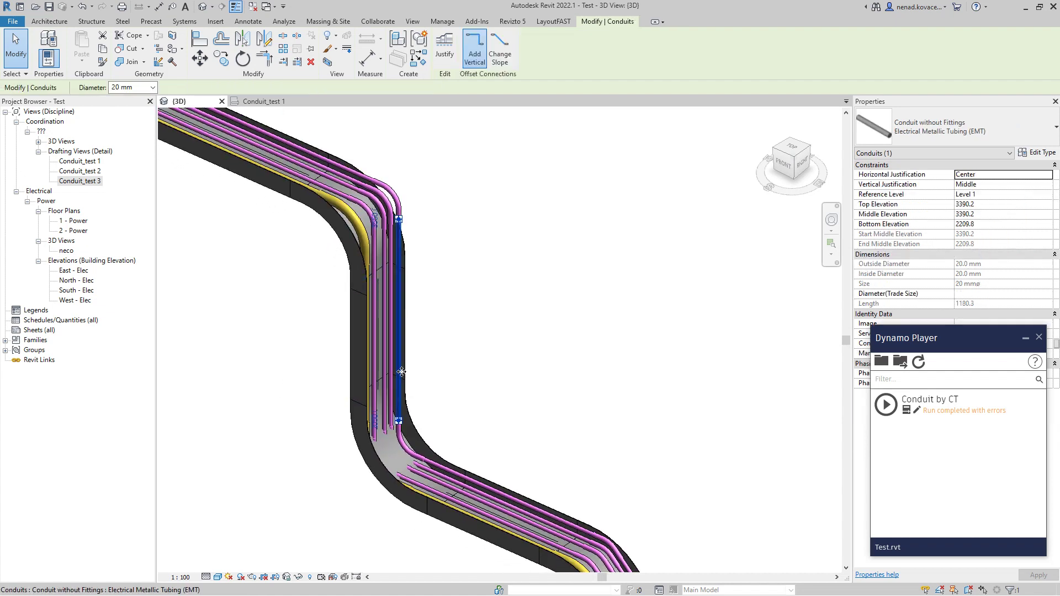
Step: Check the radii of the large circle and the small circle beside it in Conduit_test 1, and return to the 3D view
left_click(264, 101)
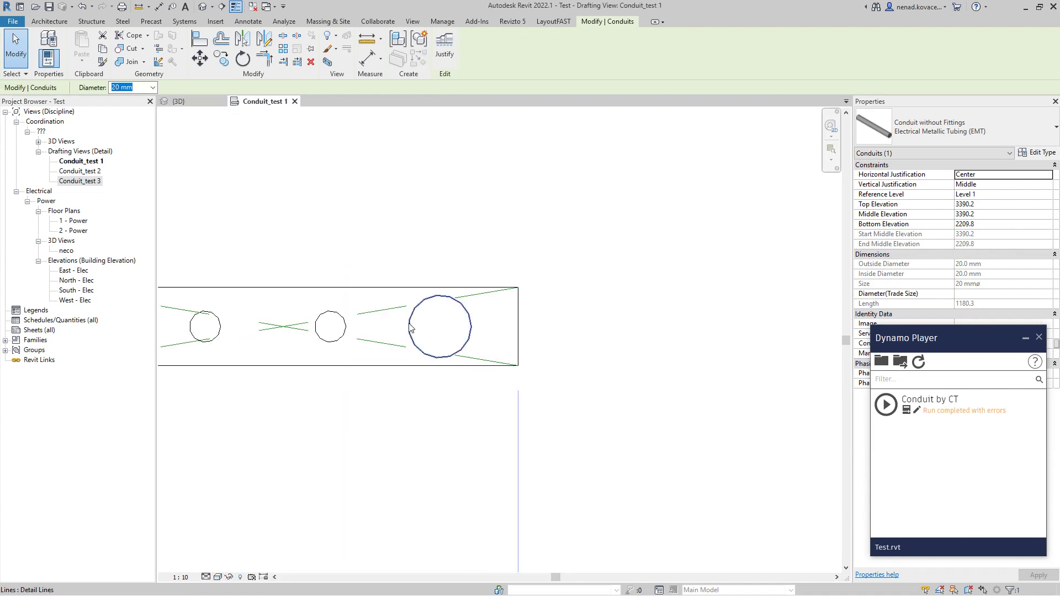
left_click(409, 334)
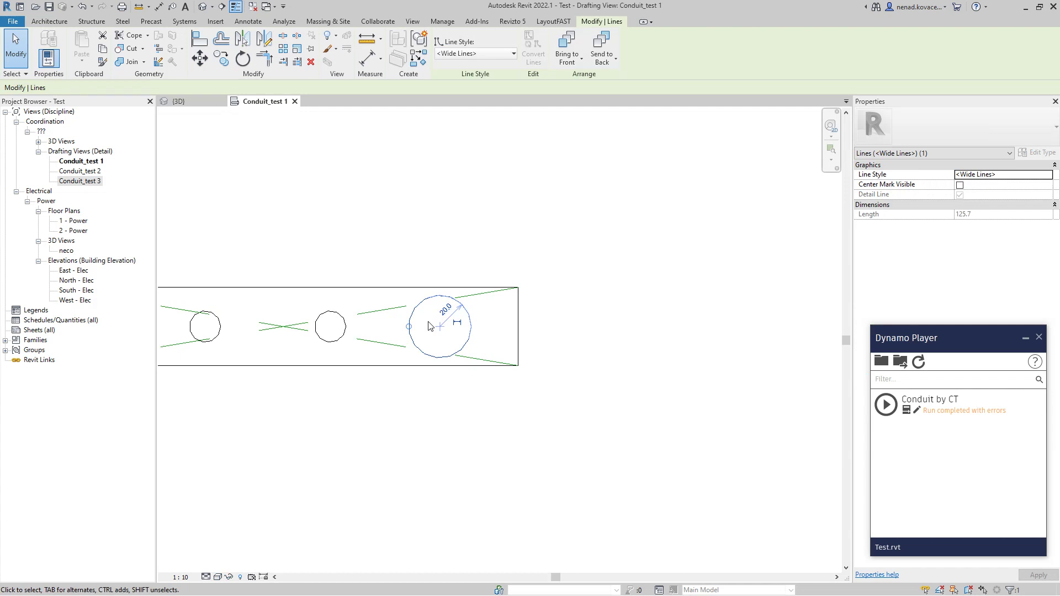
left_click(342, 336)
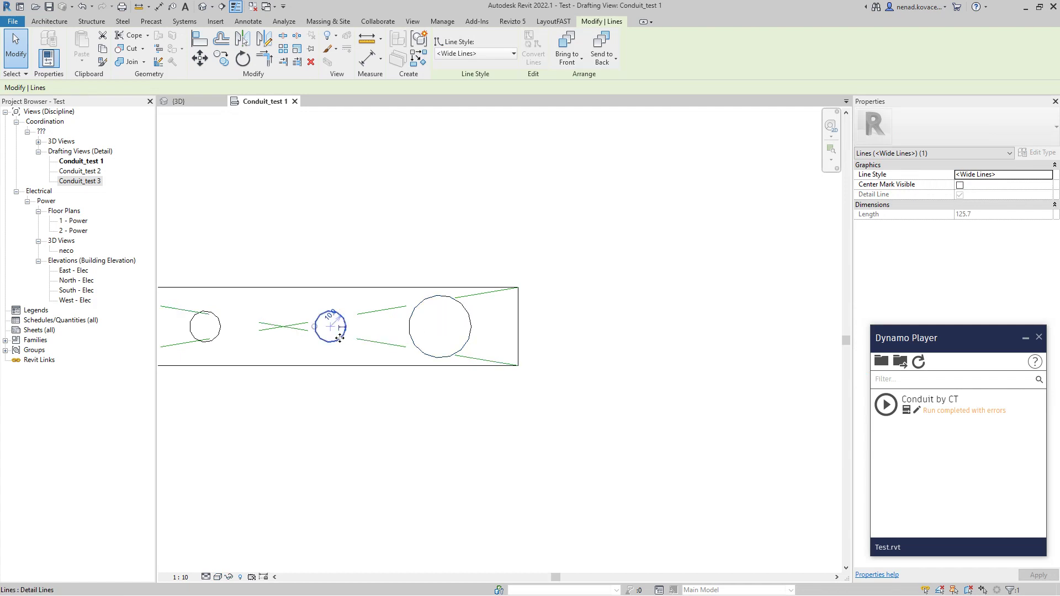
left_click(194, 102)
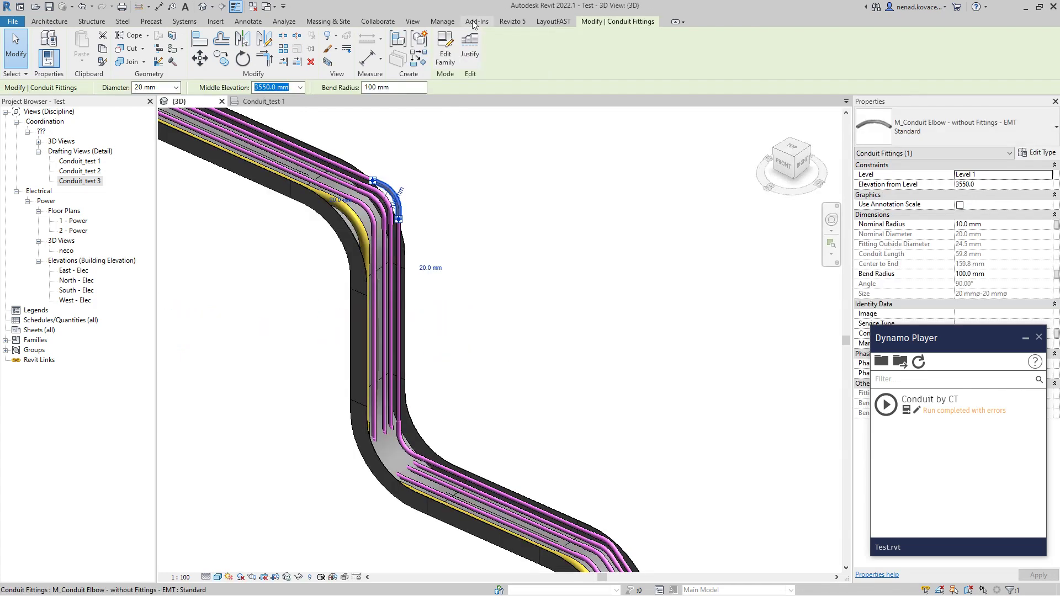
Step: Review the EMT conduit sizes and minimum bend radii in the electrical settings, and close them without changes
left_click(453, 25)
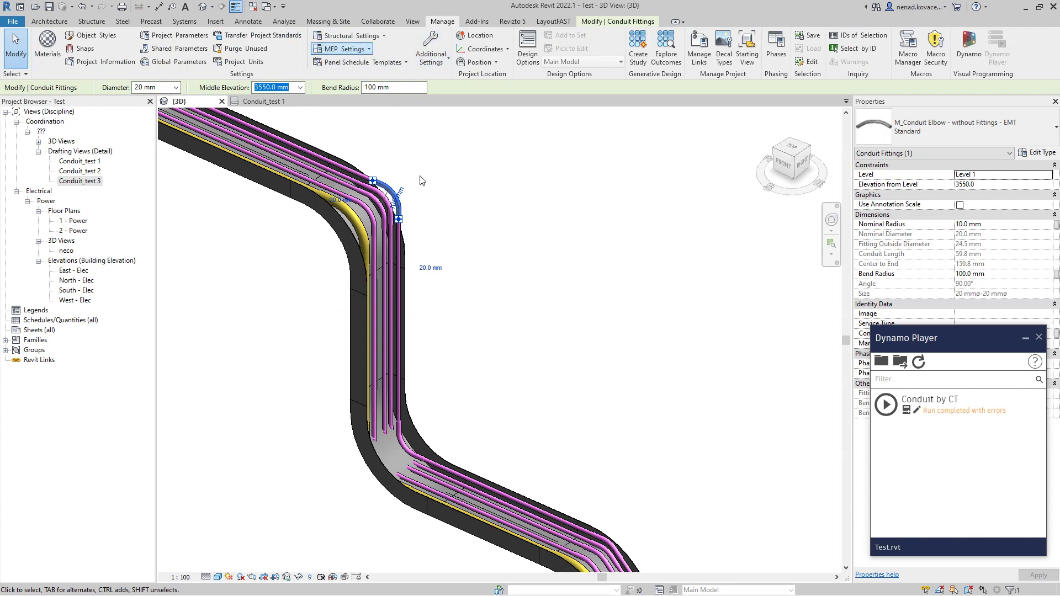
left_click(344, 49)
left_click(358, 88)
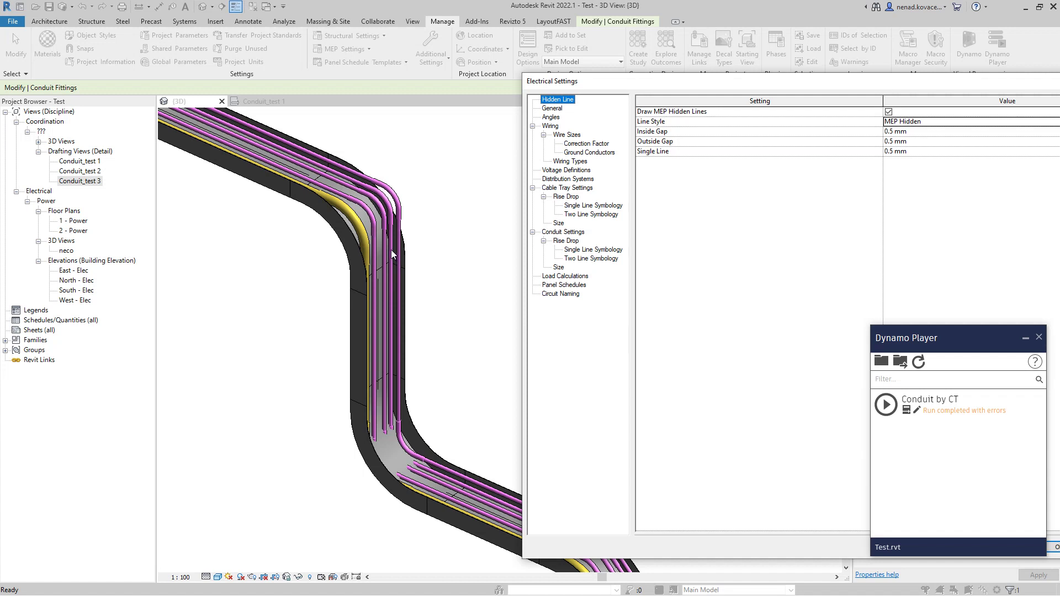
left_click(558, 267)
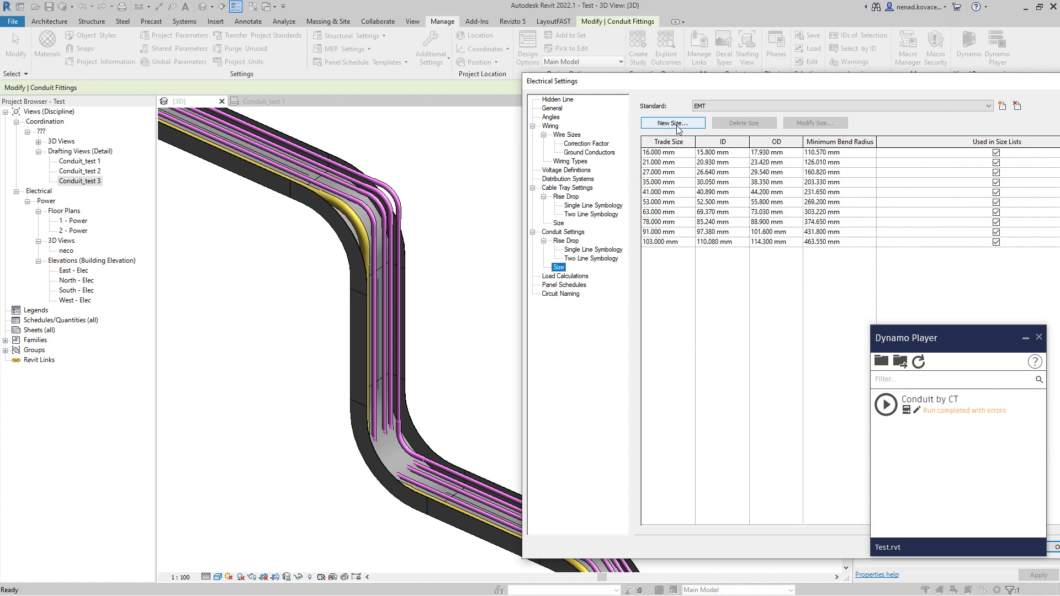
left_click_drag(821, 86, 586, 77)
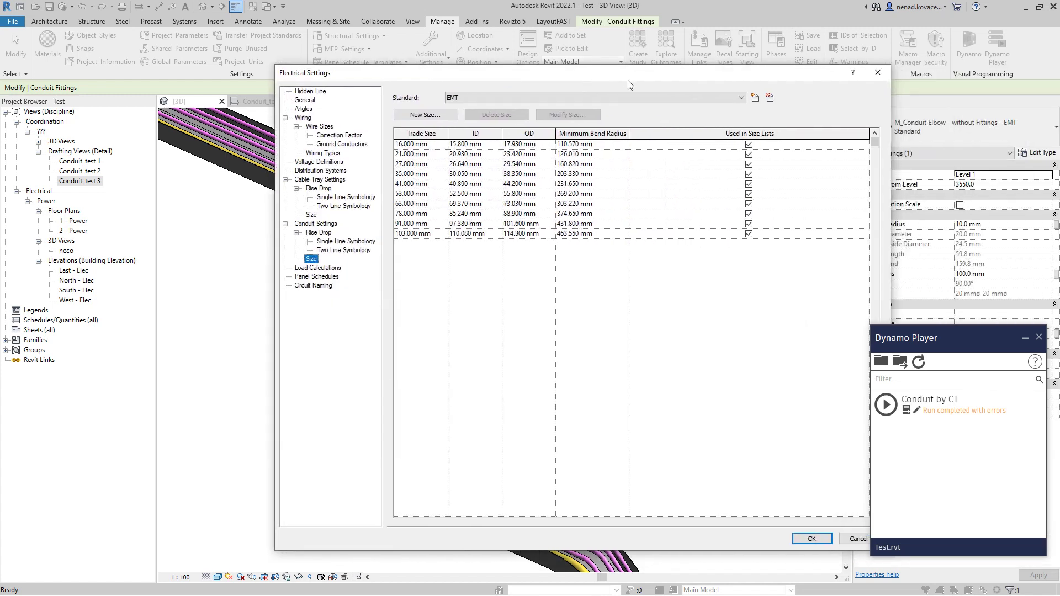
left_click(877, 73)
left_click(420, 248)
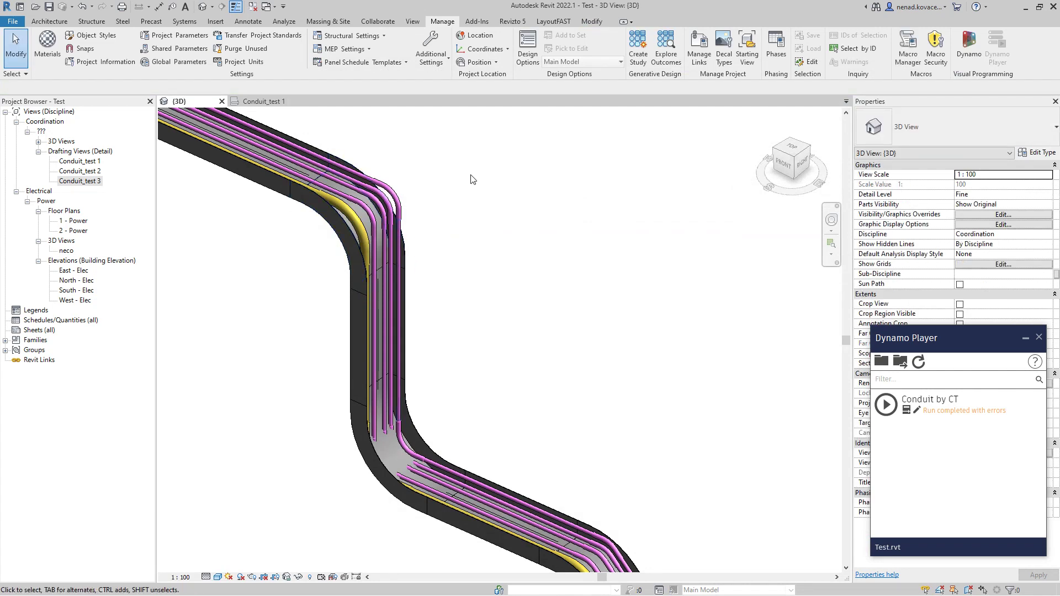
Step: Check the diameter of the outermost straight conduit leading into the upper bend of the vertical tray drop
scroll(369, 150, "up", 4)
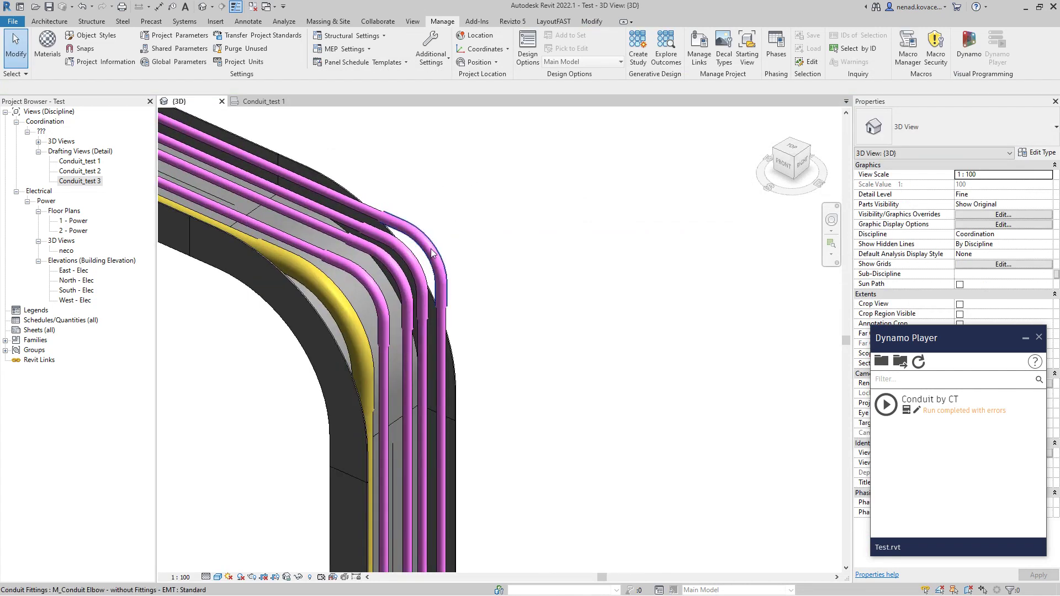
left_click(352, 207)
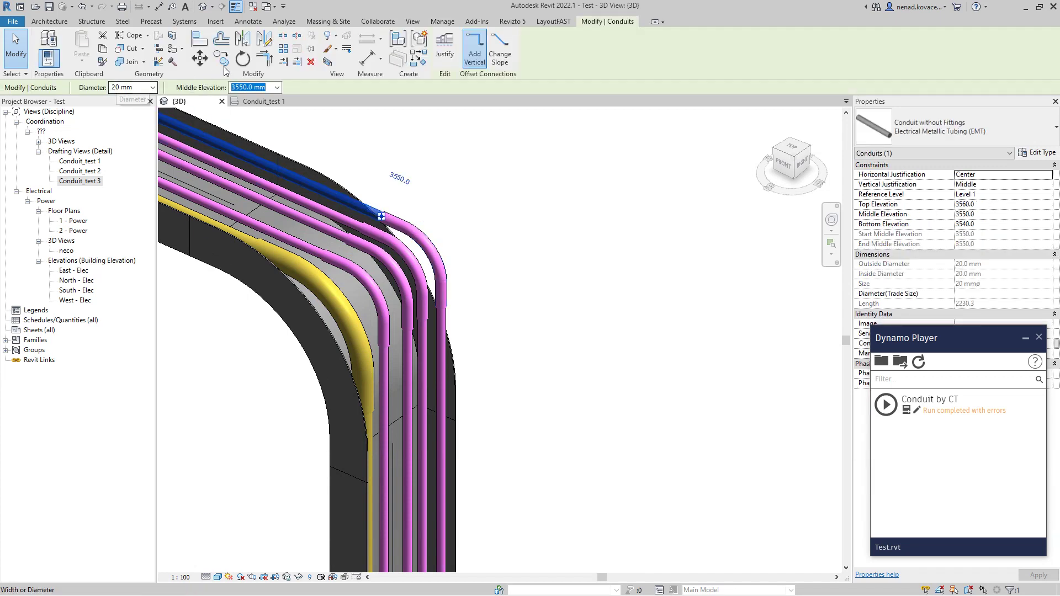
left_click(450, 225)
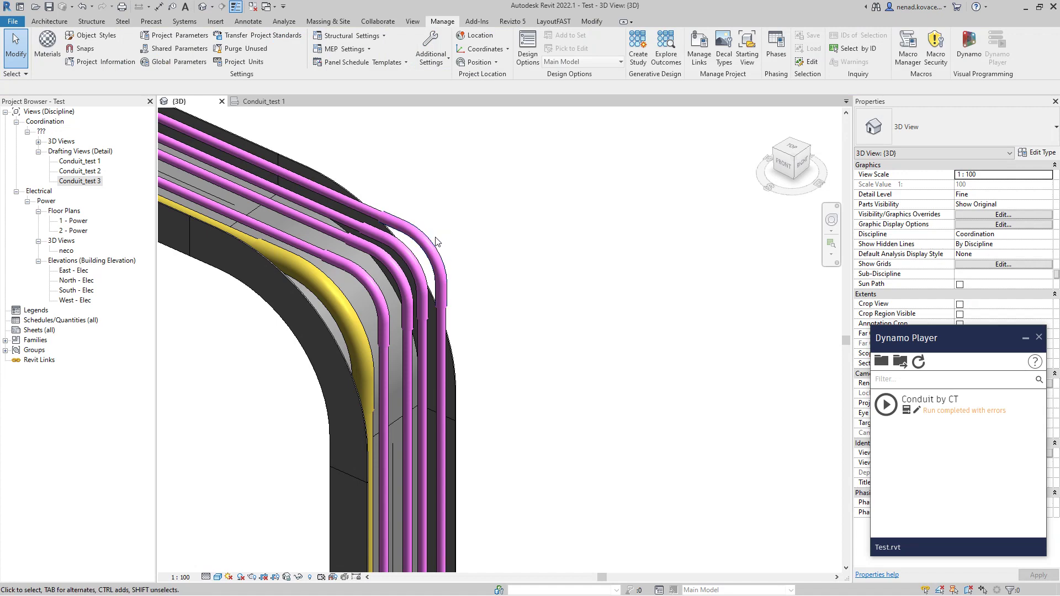
Step: Try to set the bend radius of the outermost conduit elbow at the upper bend to 10 mm
left_click(434, 245)
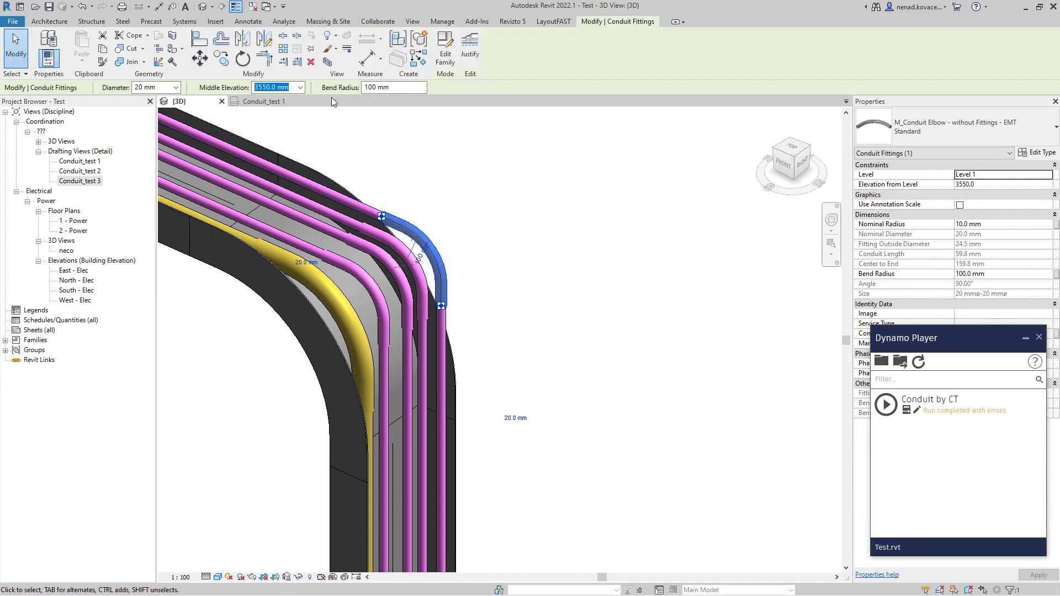
type("10")
key("Return")
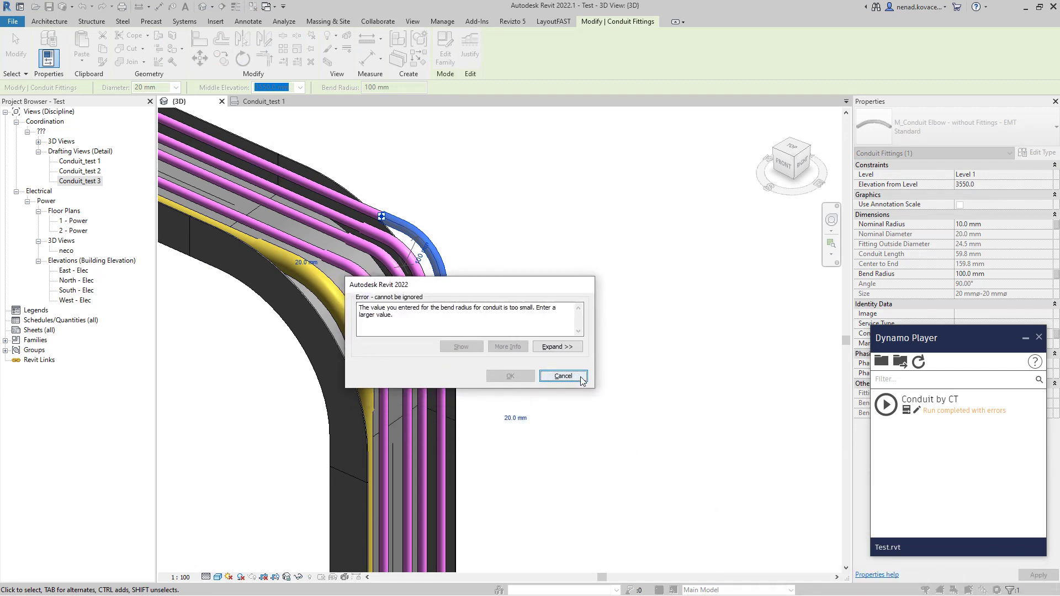
left_click(582, 380)
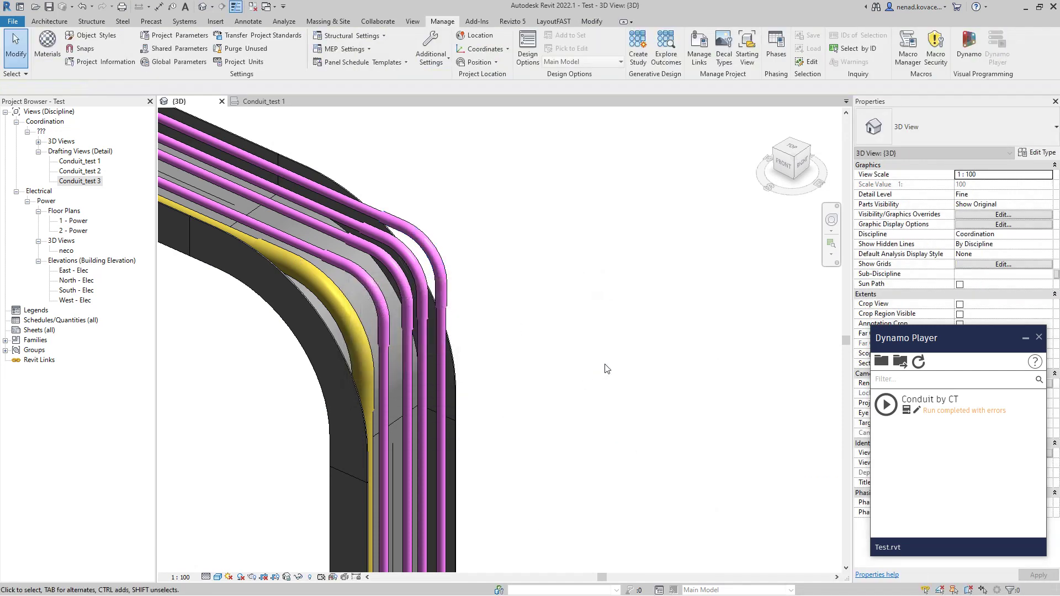
Step: Add a 20 mm EMT conduit size with 20 mm inside diameter, 22 mm outside diameter and 100 mm minimum bend radius
left_click(354, 51)
left_click(393, 85)
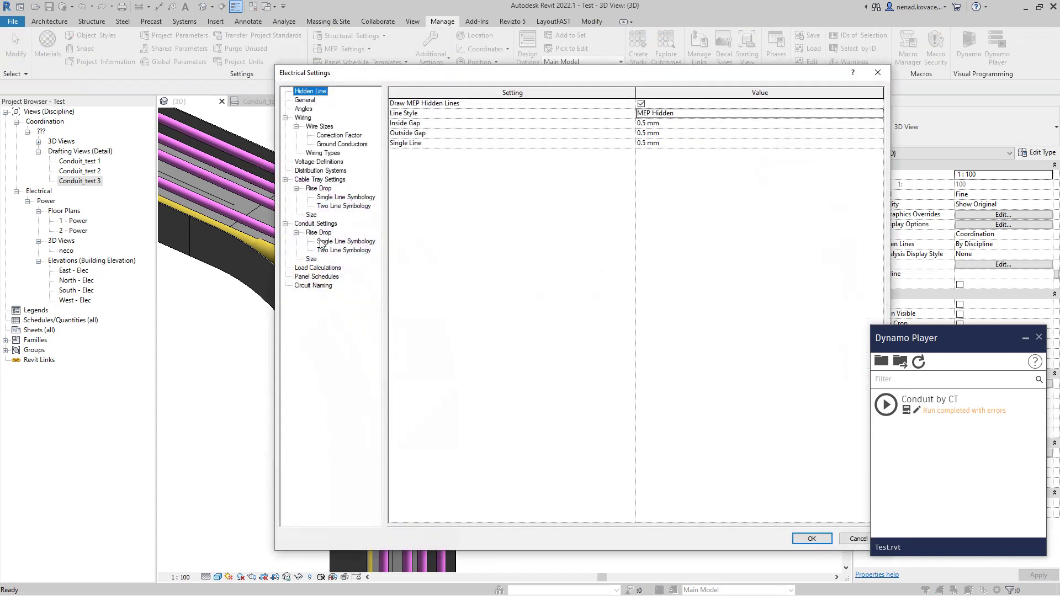
left_click(311, 259)
left_click(426, 115)
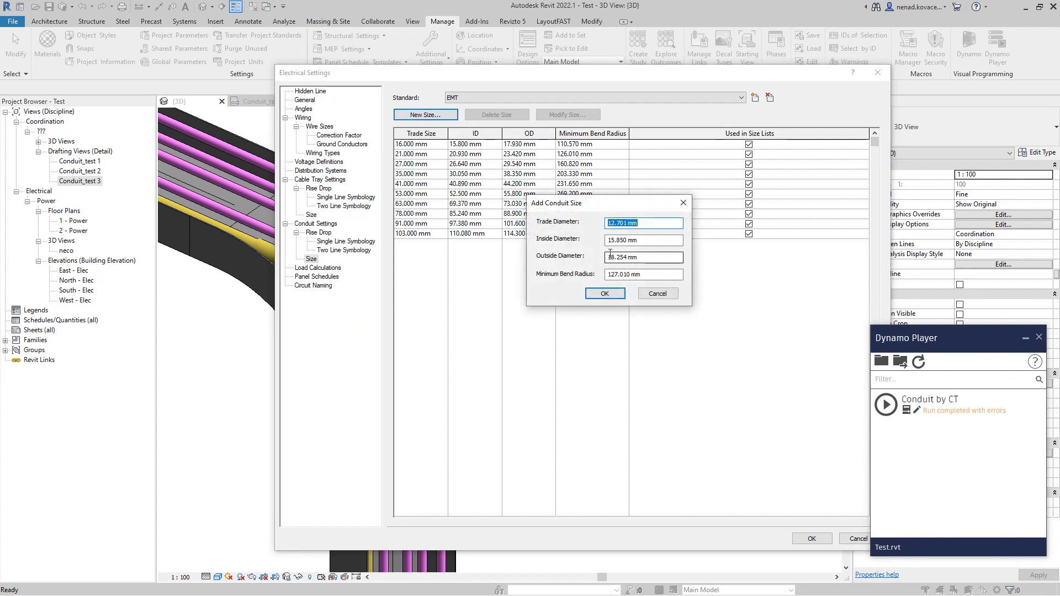
key("Tab")
type("2")
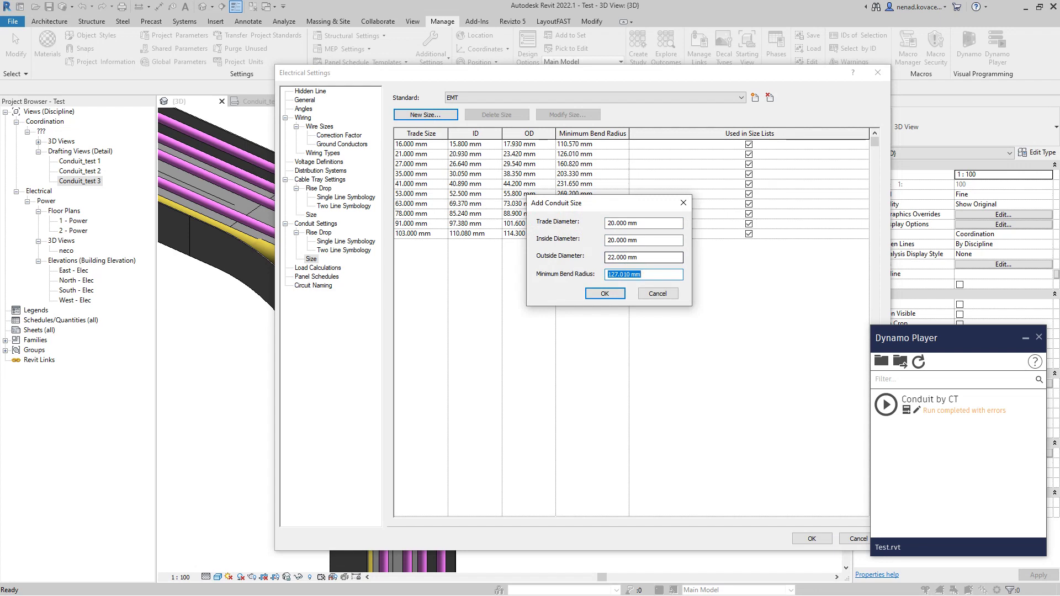
type("100")
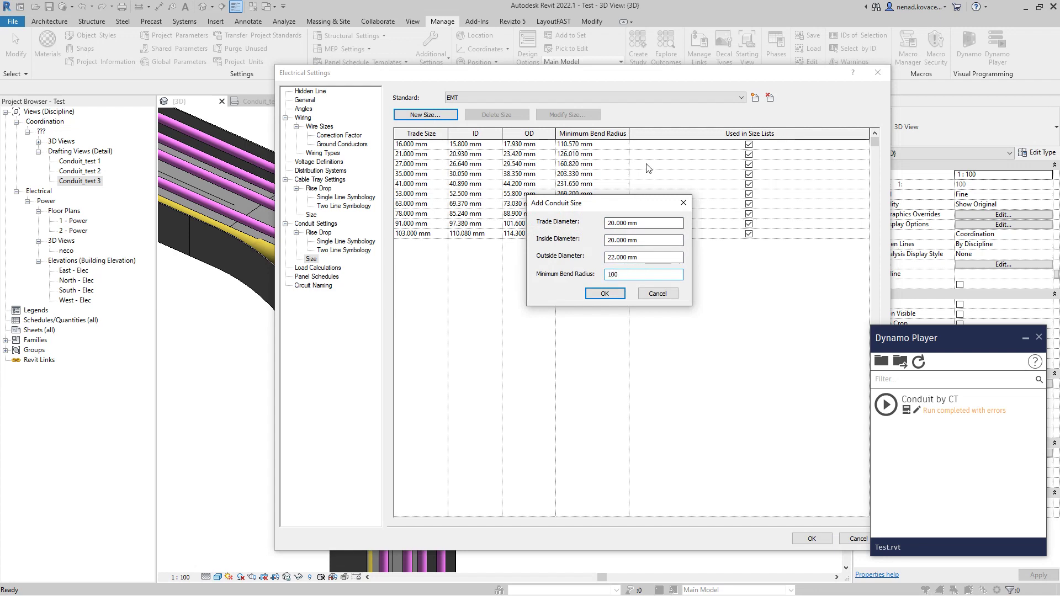
left_click(605, 293)
left_click(805, 539)
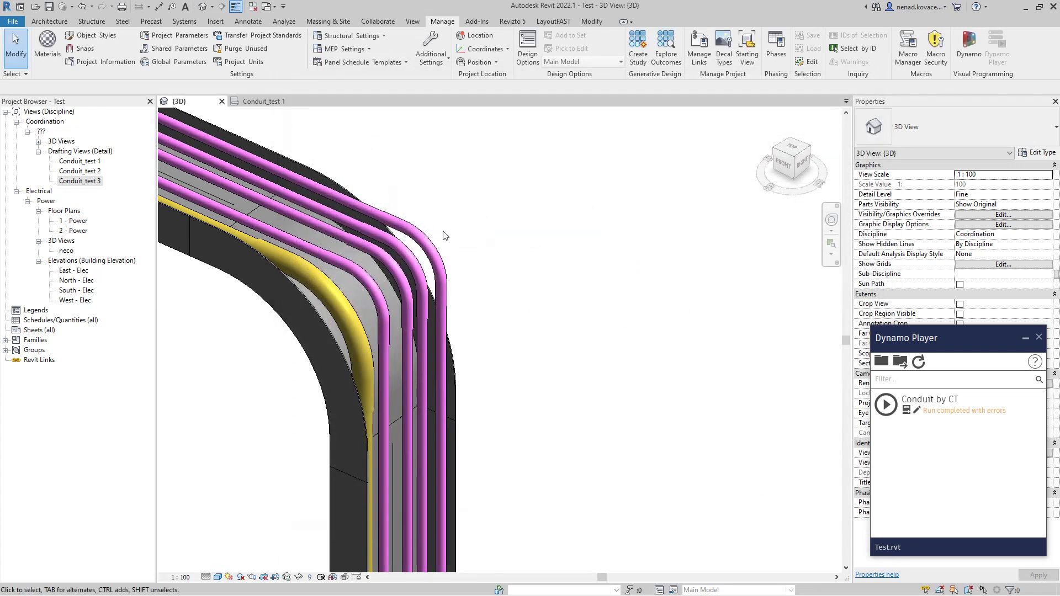
Step: Set the bend radius of the outermost conduit elbow at the upper bend to 200 mm and view it from behind
left_click(518, 301)
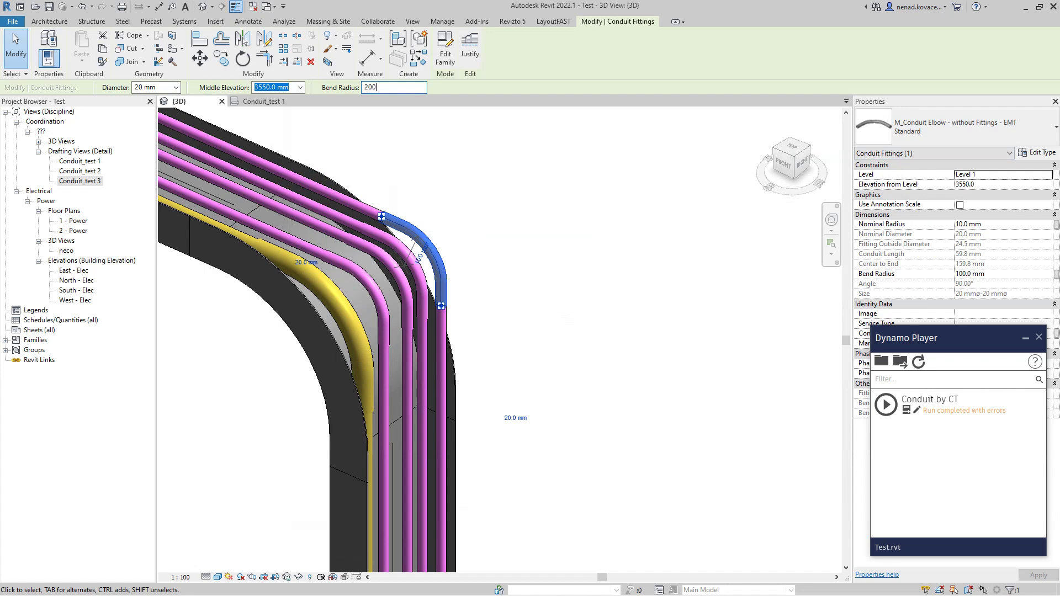
type("0")
key("Return")
mouse_move(243, 276)
middle_mouse_down("shift")
mouse_move(262, 263)
mouse_move(239, 258)
middle_mouse_up("shift")
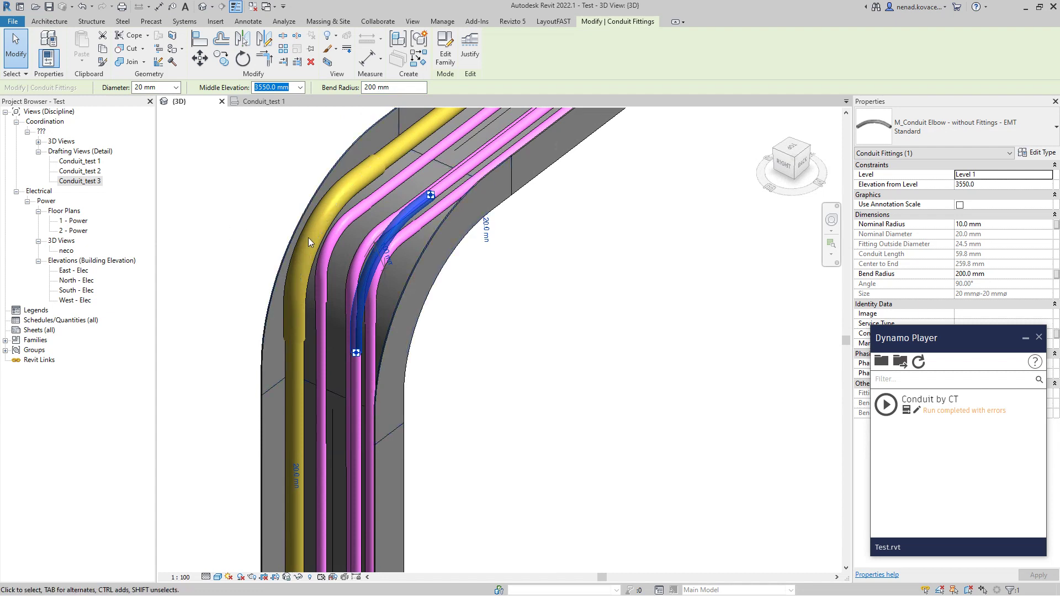
Step: Run Conduit by CT on the large branched tray network, with the lower-left tray end as start element and the short far-right branch as end element
scroll(342, 249, "down", 5)
scroll(359, 255, "down", 4)
middle_click_drag(575, 218, 438, 400, "shift")
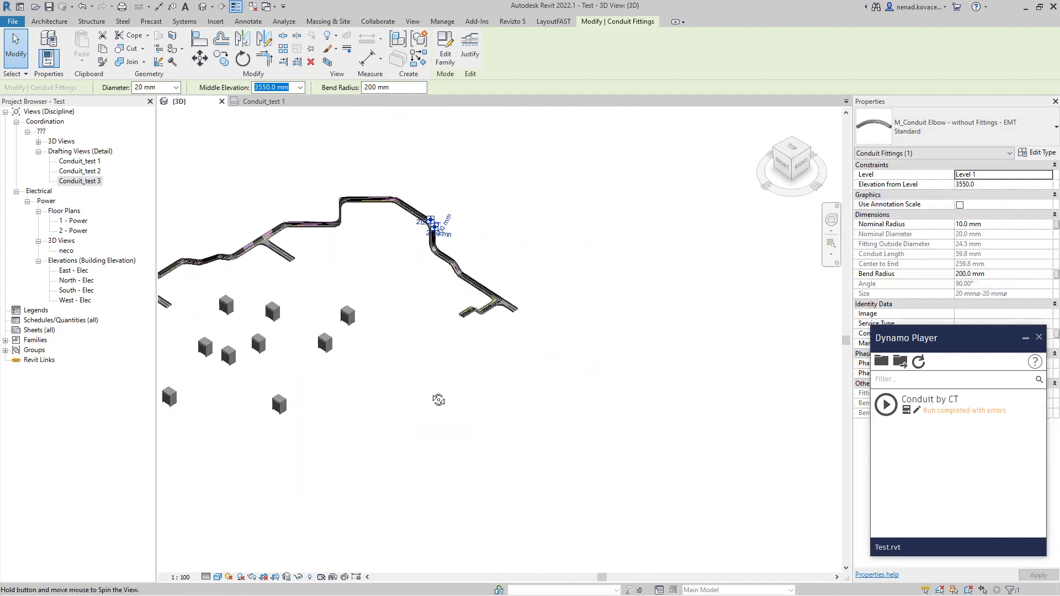
scroll(579, 338, "down", 4)
scroll(459, 253, "up", 4)
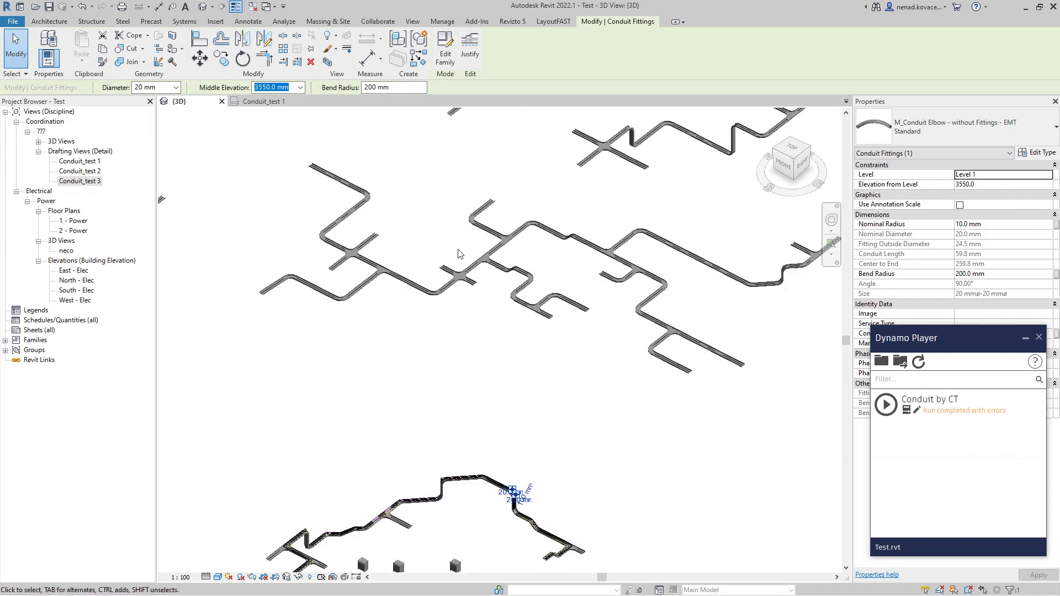
scroll(353, 331, "up", 3)
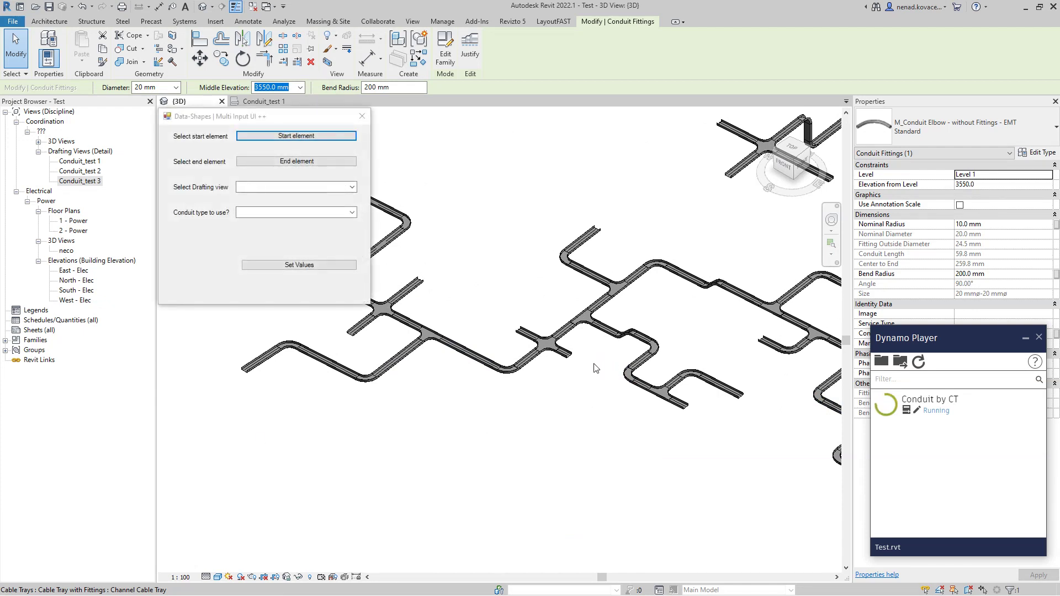
left_click_drag(264, 118, 149, 110)
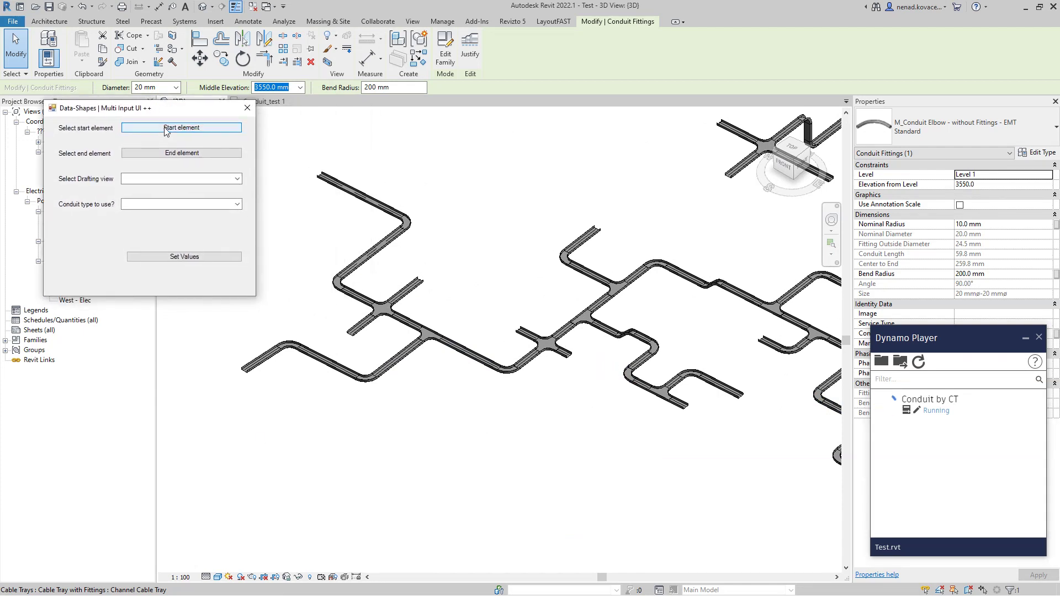
left_click(166, 128)
left_click(267, 359)
left_click(181, 152)
middle_click_drag(674, 433, 263, 414)
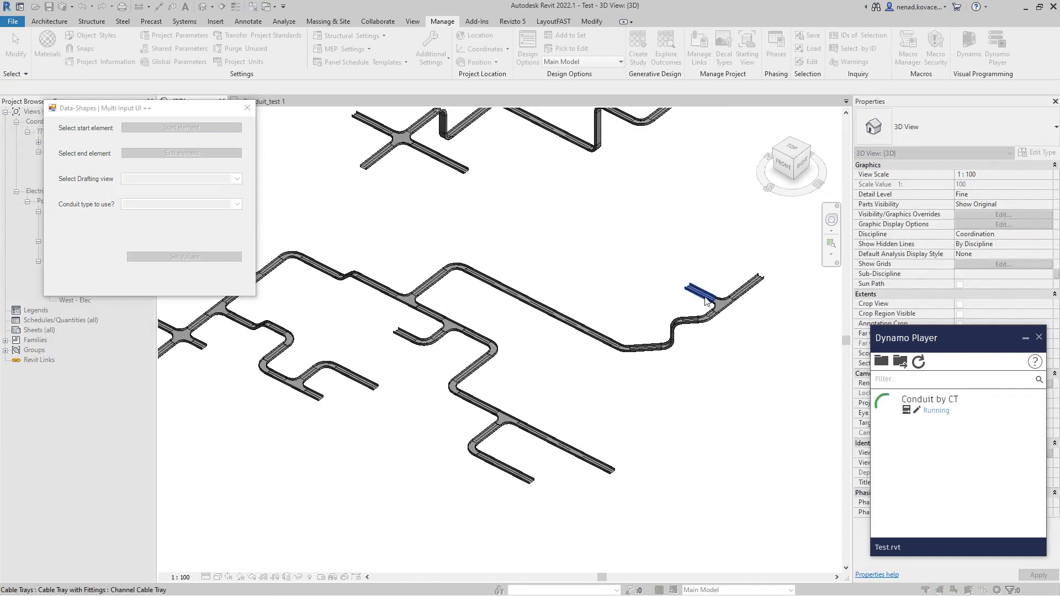
left_click(700, 292)
Step: Choose drafting view Conduit_test 2 and Conduit with Fittings as the script's inputs, and submit them
left_click(236, 178)
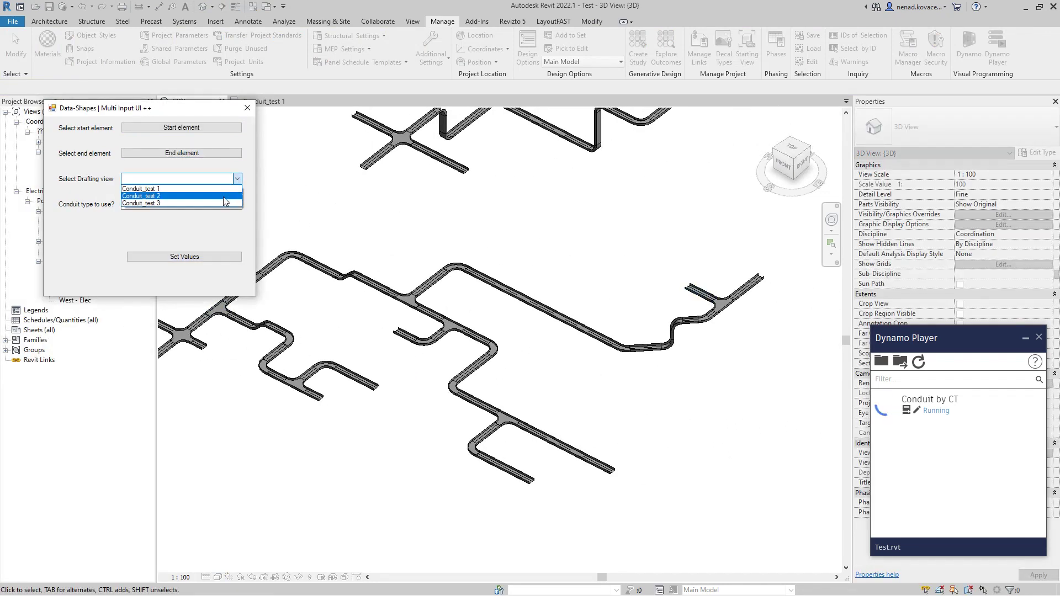
left_click(224, 196)
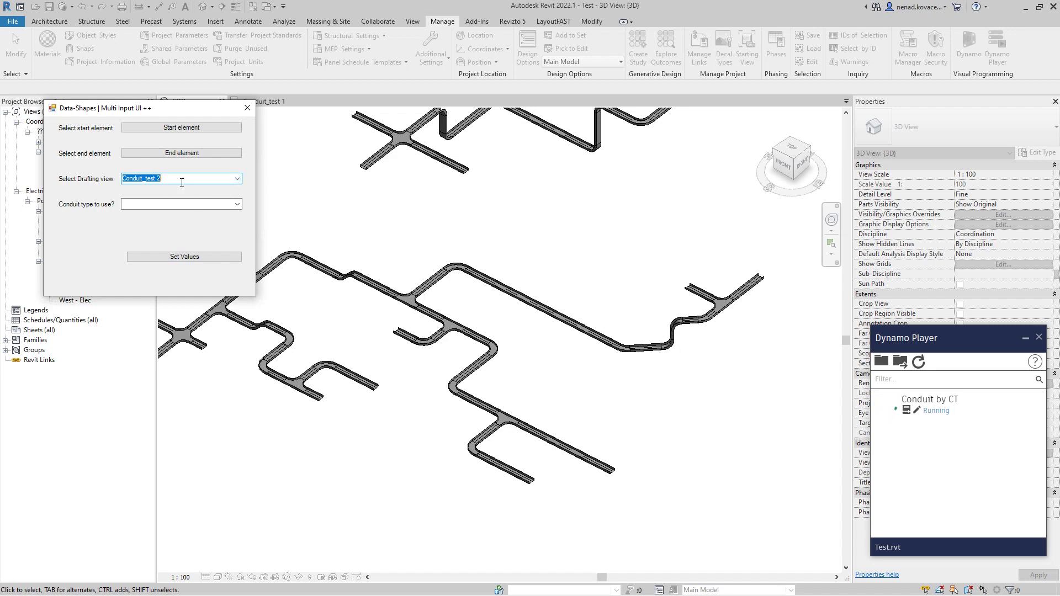
left_click_drag(194, 108, 188, 215)
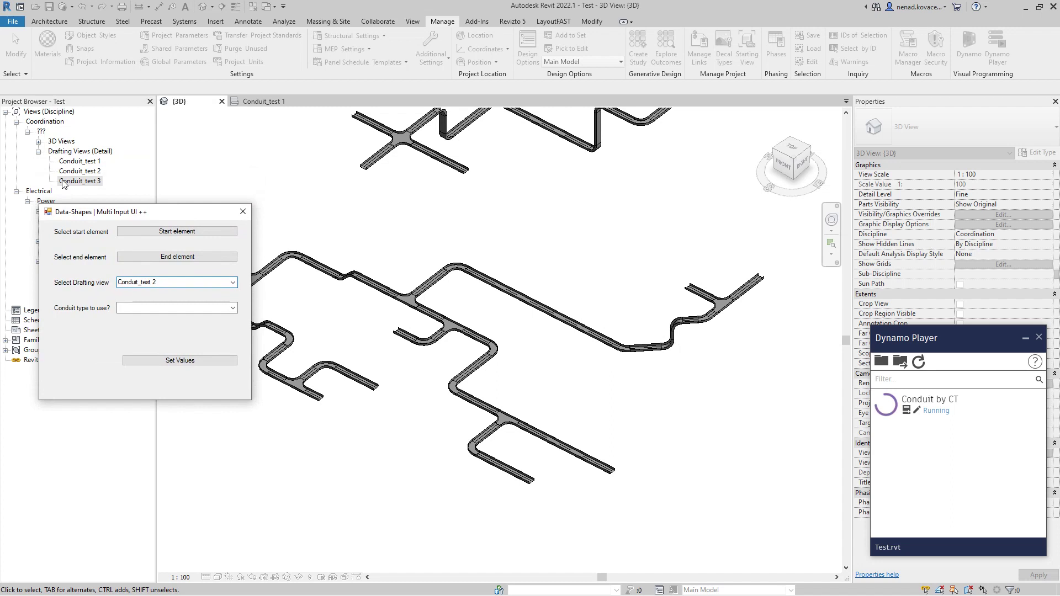
left_click(230, 309)
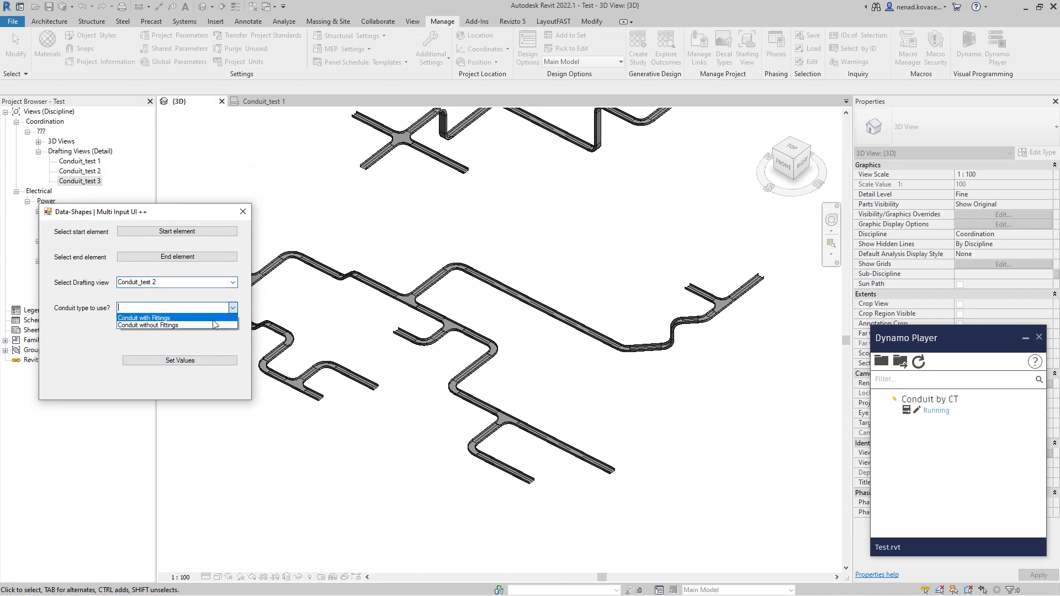
left_click(194, 317)
left_click(205, 360)
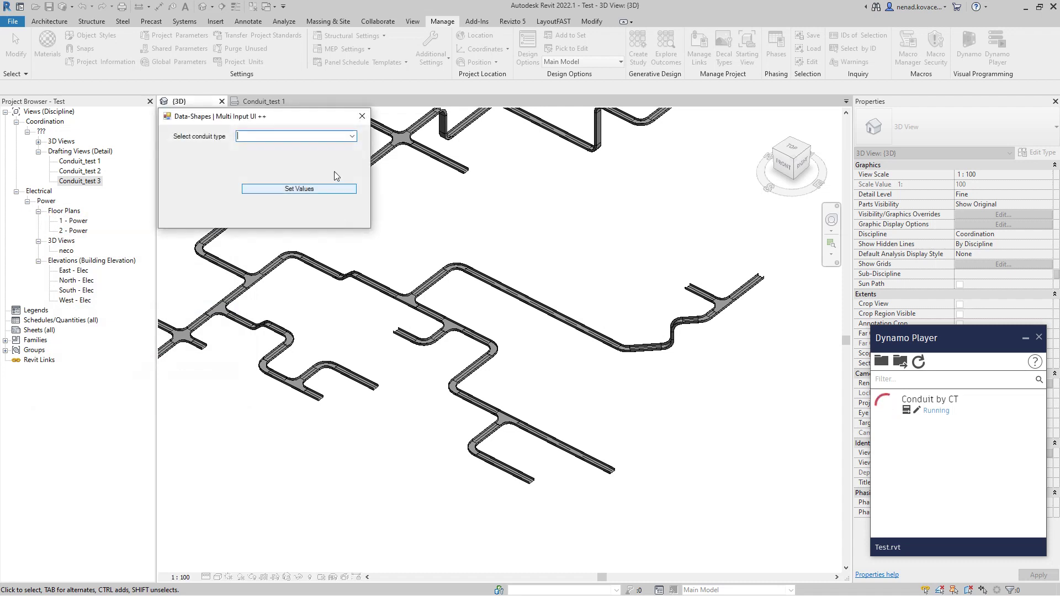
Step: Choose Rigid Nonmetallic Conduit (RNC Sch 40) as the conduit type and generate the conduits
left_click(352, 136)
left_click(327, 161)
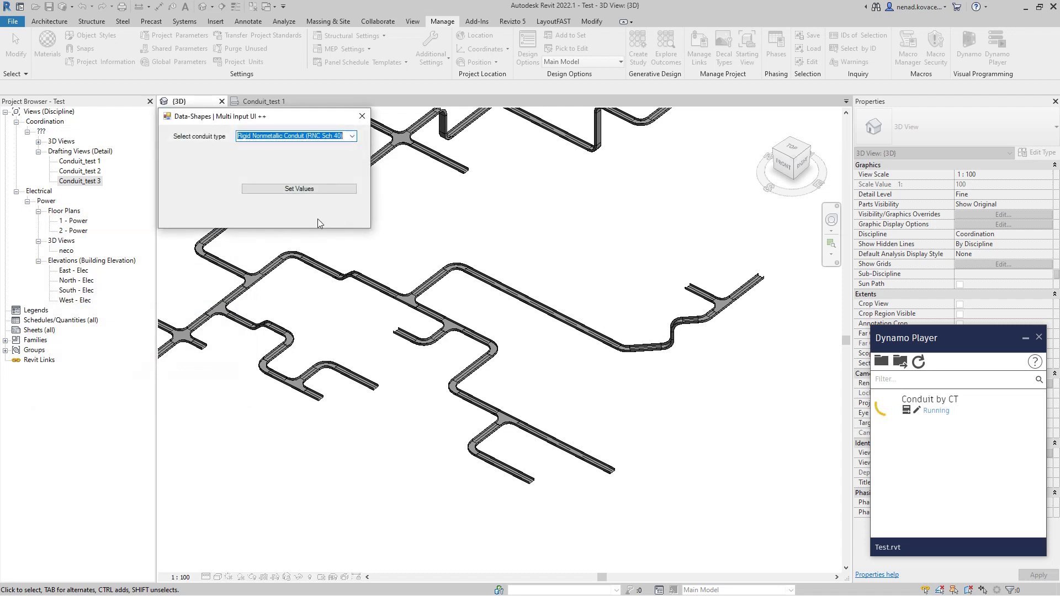
left_click(323, 189)
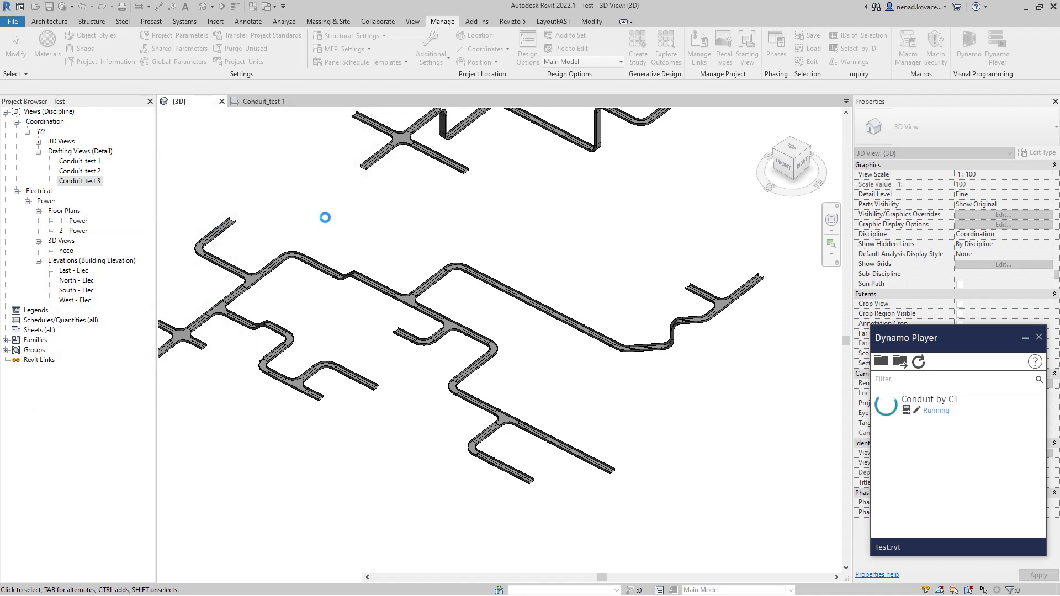
Step: Compare the conduits at the start of the tray run with the Conduit_test 2 layout, closing the Conduit_test 1 view
middle_click_drag(276, 364, 591, 341)
scroll(193, 309, "up", 10)
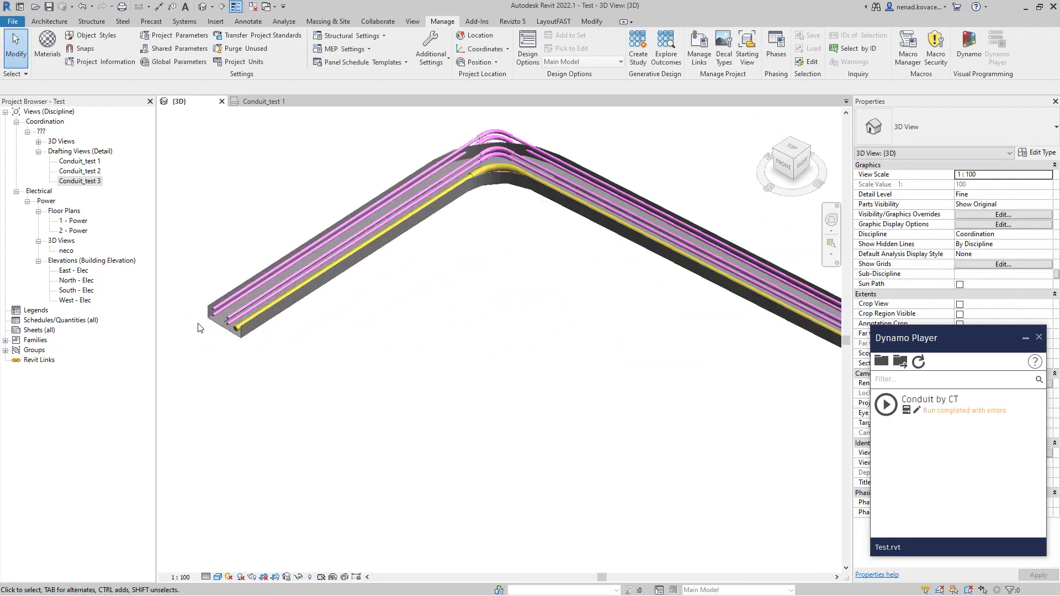
scroll(196, 439, "down", 2)
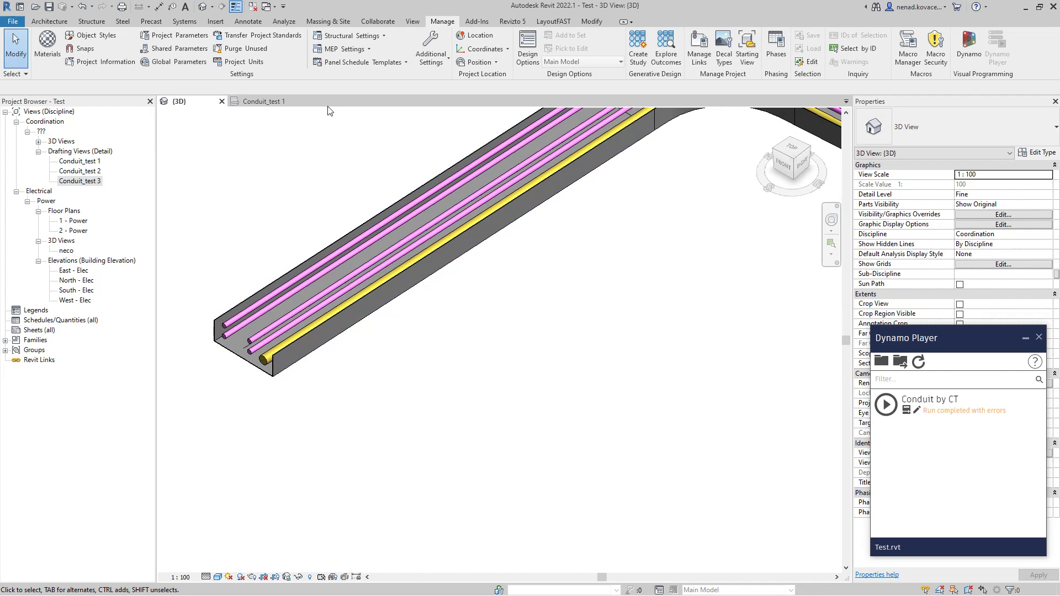
left_click(293, 101)
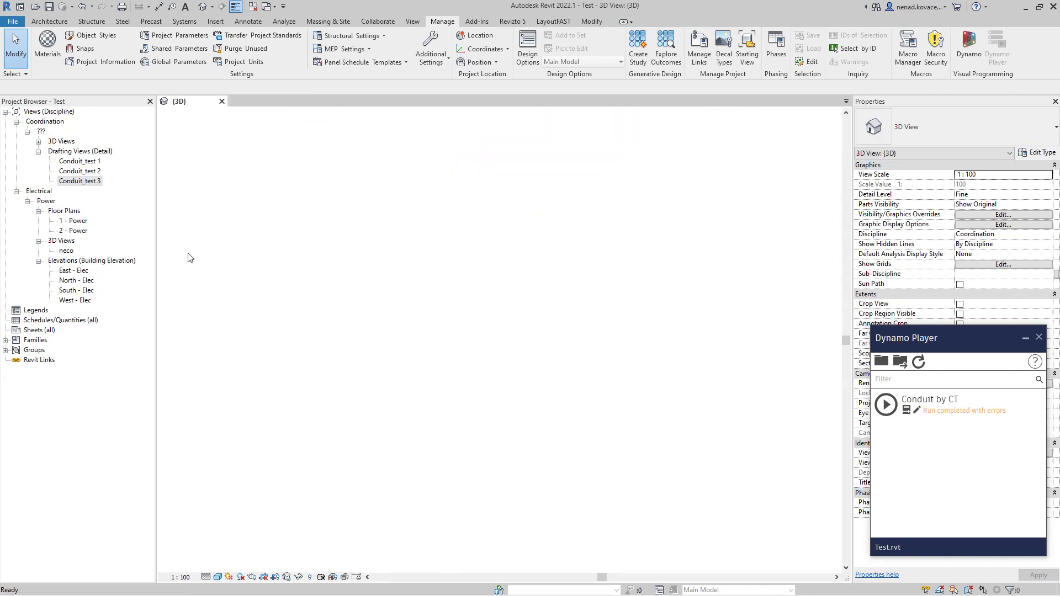
double_click(81, 171)
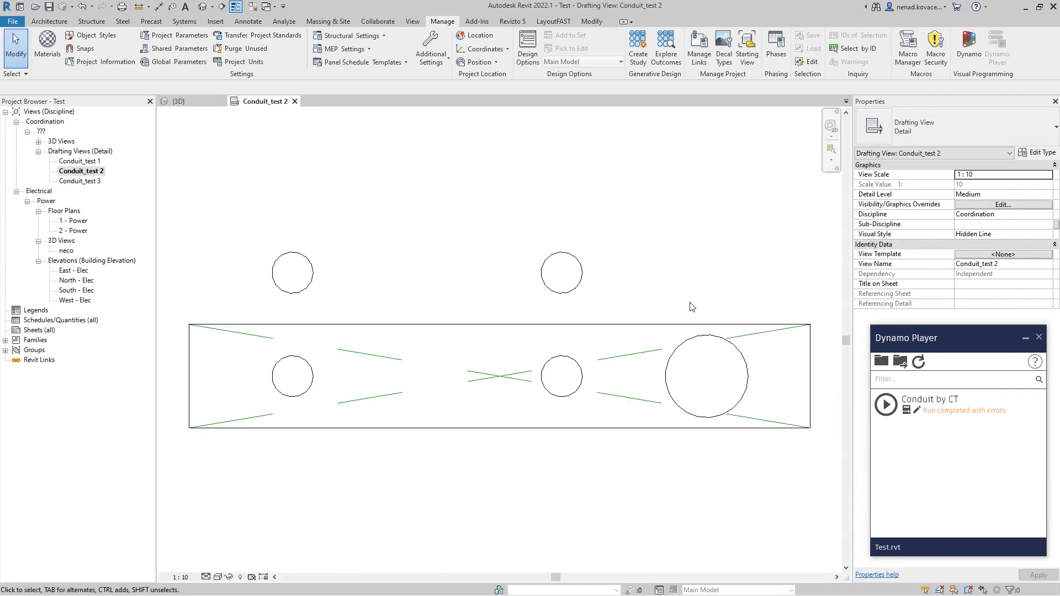
left_click(178, 101)
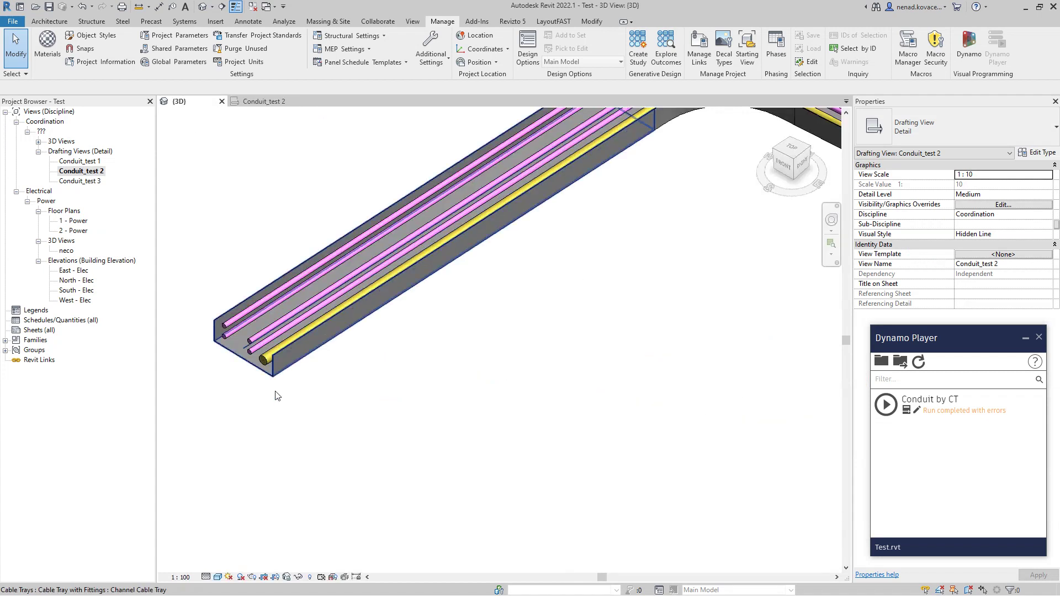
Step: Check the conduit arrangement at the tray's open end once more against the Conduit_test 2 drafting view
middle_click_drag(278, 385, 470, 397, "shift")
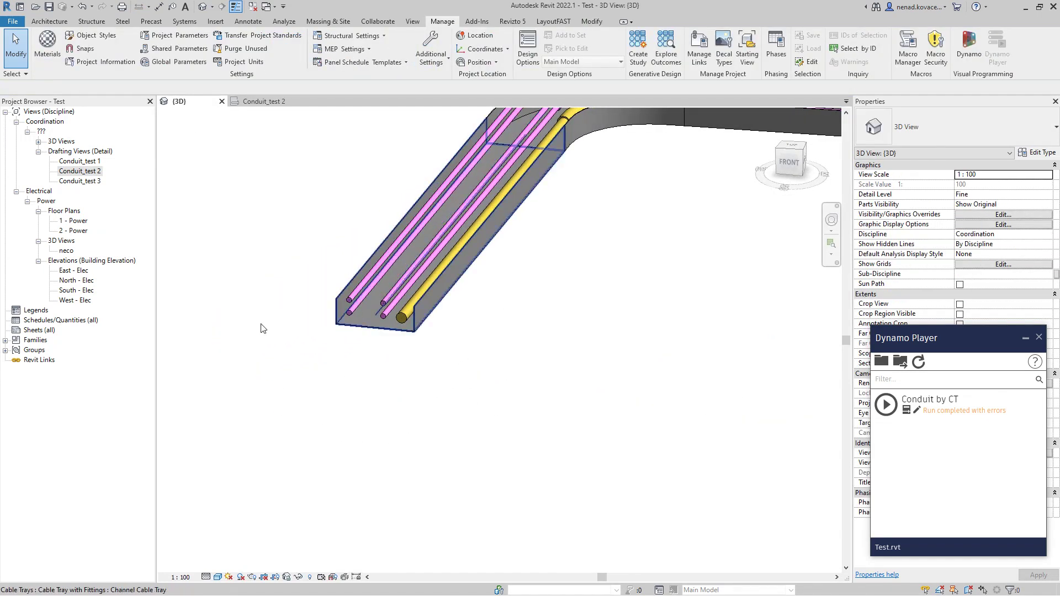
left_click(259, 101)
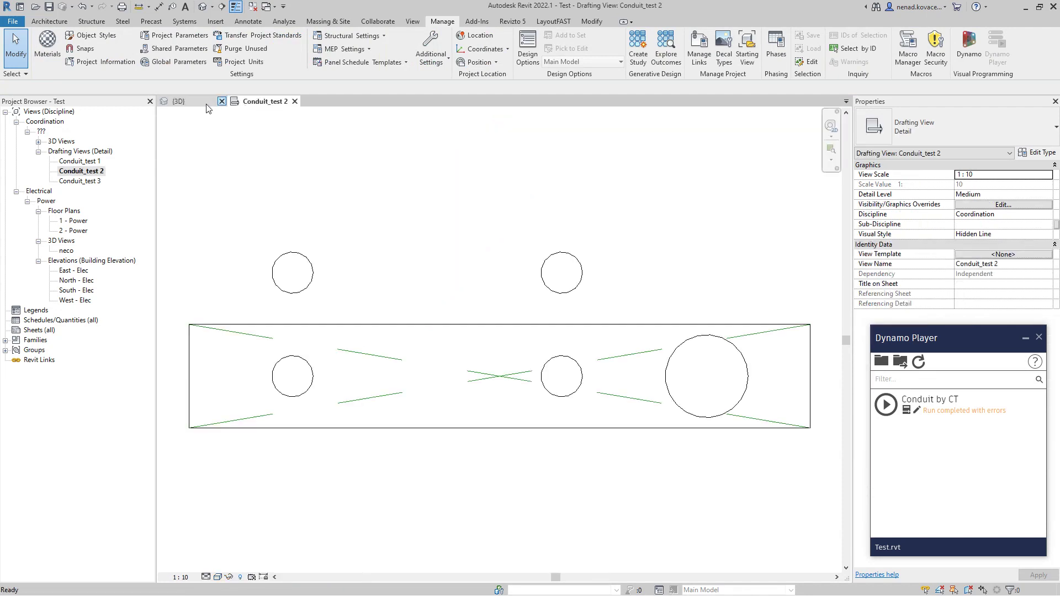
left_click(182, 101)
Step: Inspect the generated conduits along the whole branched tray run, including its bends, junctions and level changes
middle_click_drag(224, 221, 695, 309, "shift")
scroll(483, 478, "down", 5)
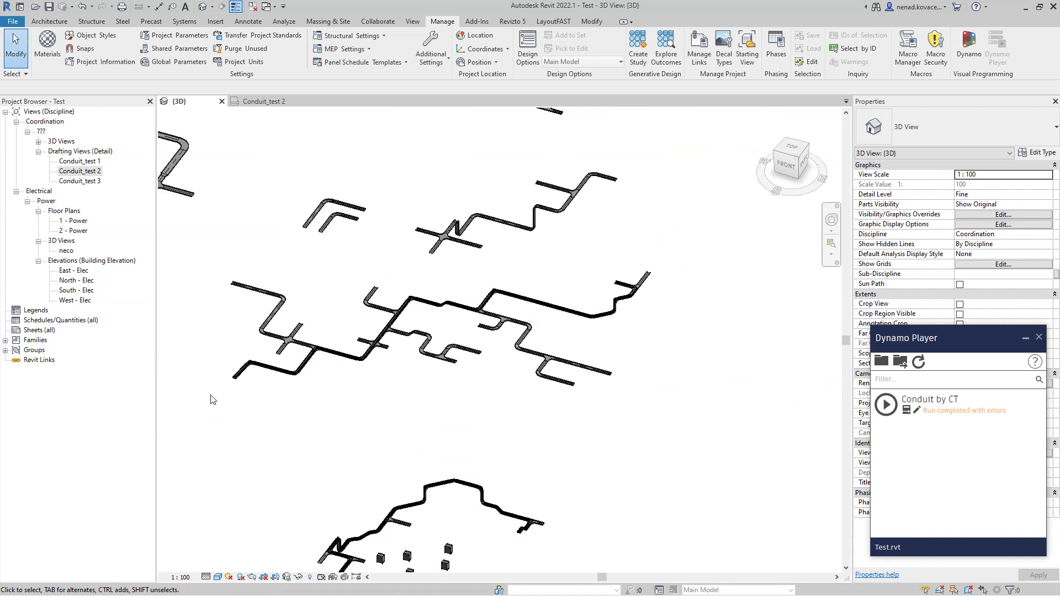
scroll(375, 376, "up", 10)
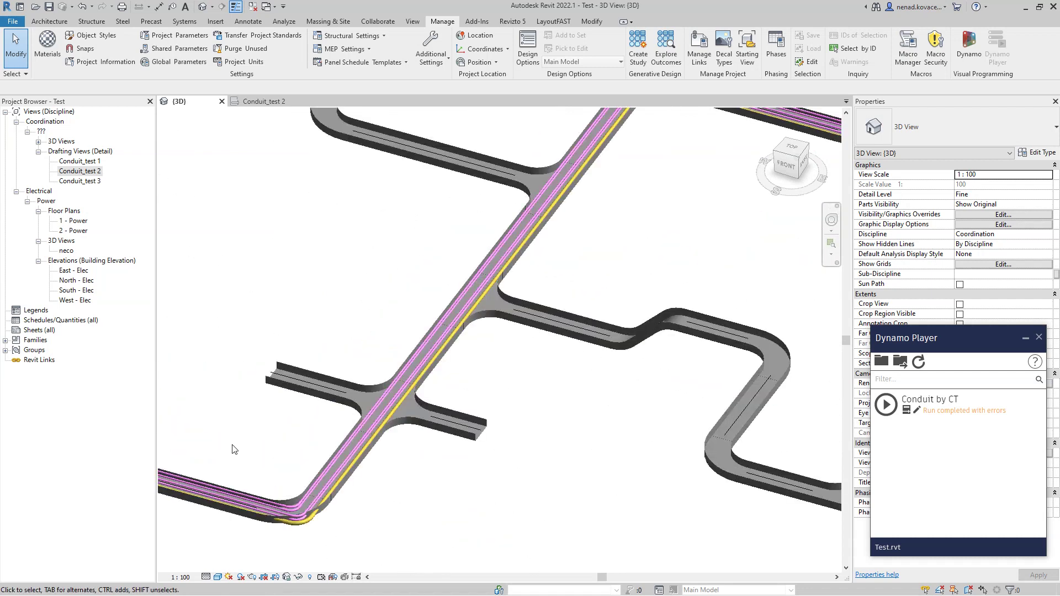
middle_click_drag(561, 246, 298, 374)
scroll(441, 386, "up", 3)
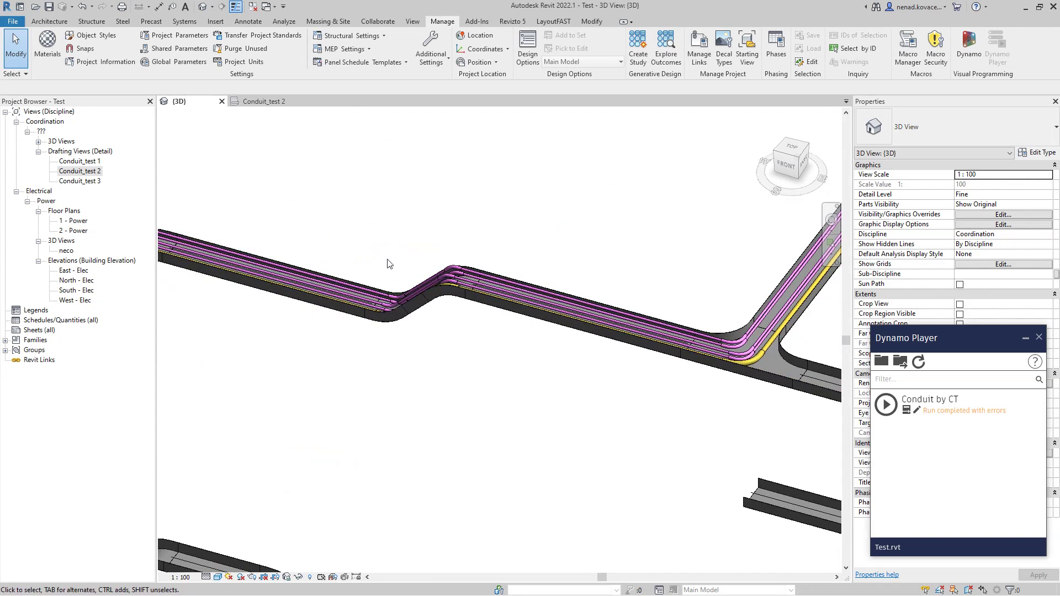
left_click(452, 269)
middle_click_drag(433, 338, 479, 407, "shift")
middle_click_drag(764, 452, 508, 326)
middle_click_drag(530, 419, 535, 473, "shift")
left_click(601, 448)
left_click(482, 371)
scroll(482, 371, "down", 3)
scroll(480, 339, "up", 5)
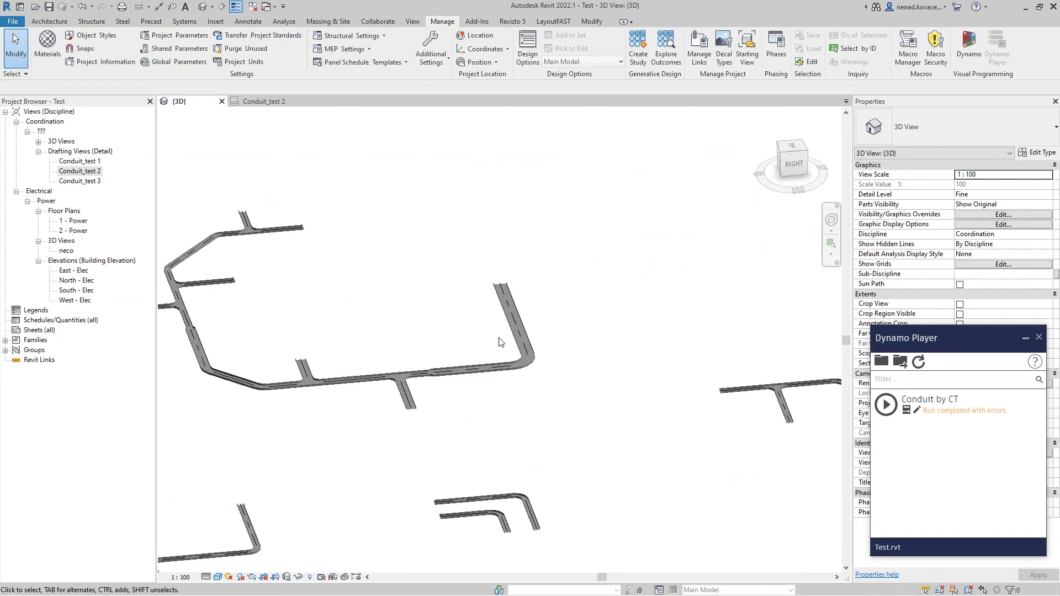
Step: Run Conduit by CT on the polygonal tray run, with the wide upper-left tray as start element and the lower-left end tray as end element
left_click(511, 330)
middle_click_drag(368, 391, 572, 369, "shift")
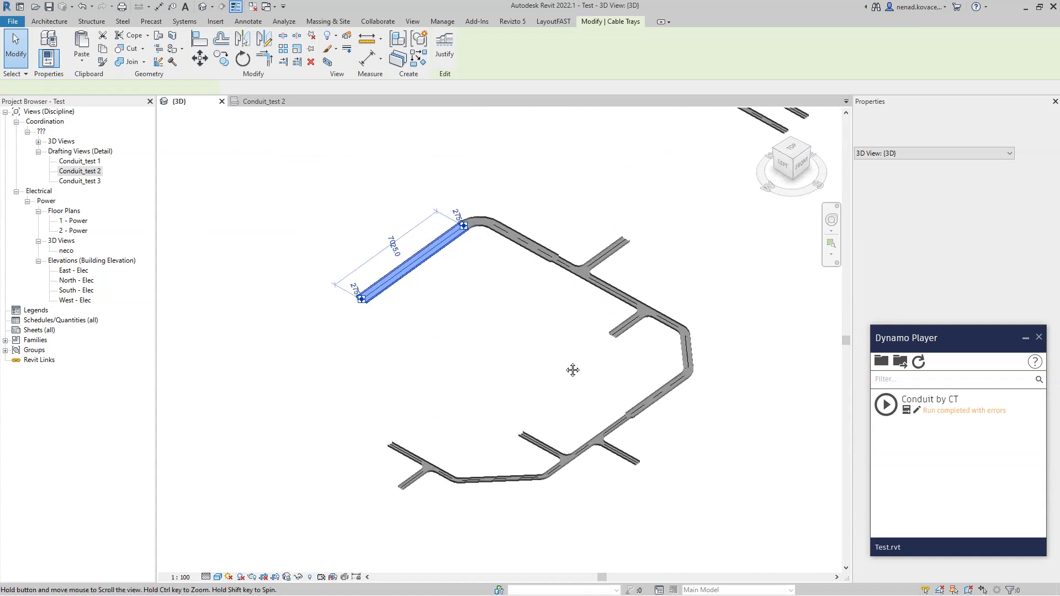
scroll(557, 375, "up", 3)
key("Escape")
left_click(879, 411)
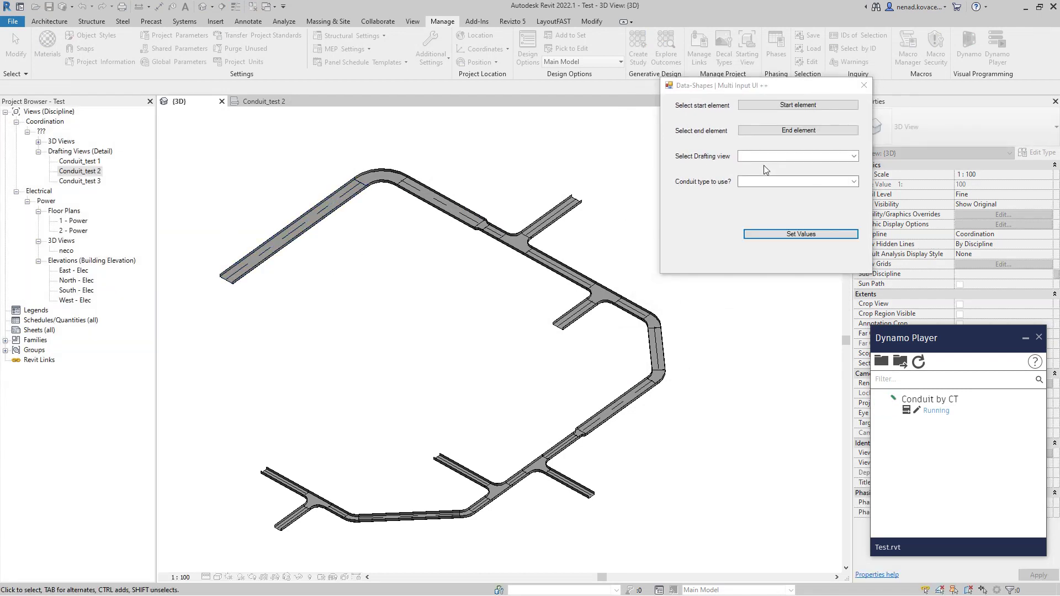
left_click(779, 131)
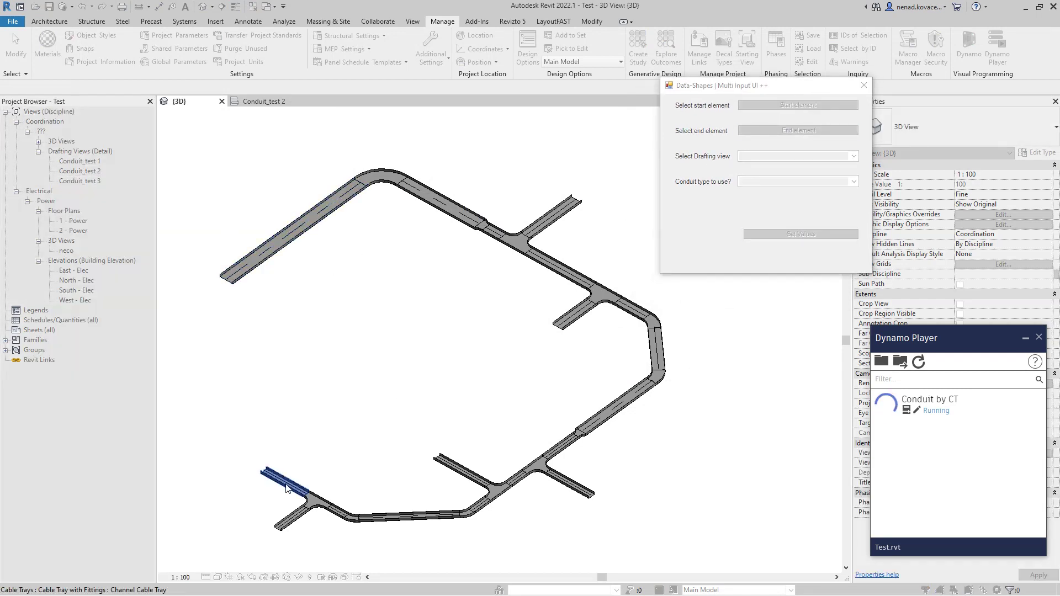
left_click(286, 488)
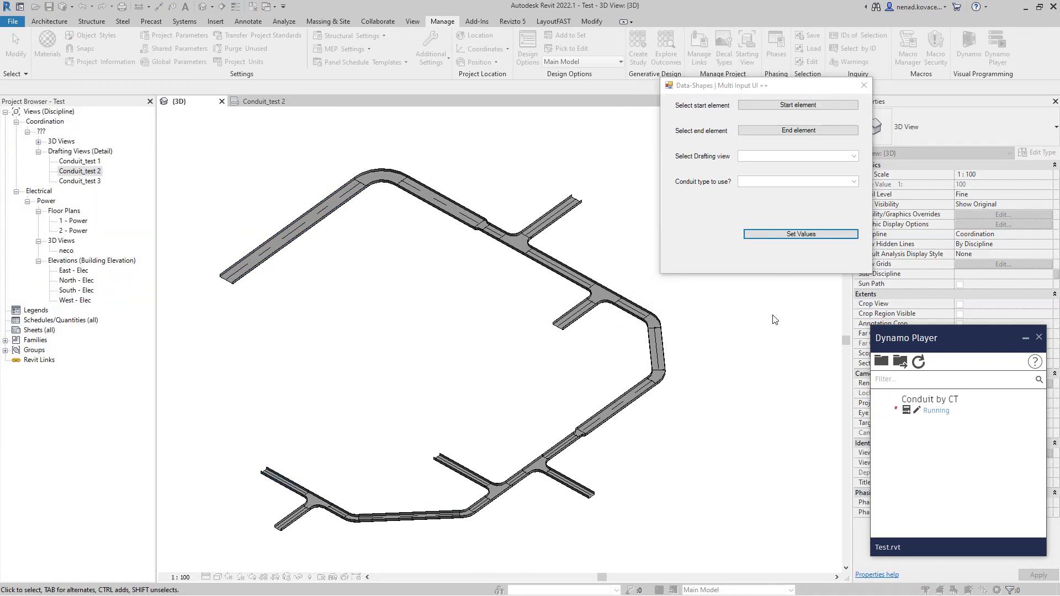
Step: Generate the conduits from drafting view Conduit_test 3 using Conduit without Fittings and type Rigid Nonmetallic Conduit (RNC Sch 40)
left_click(855, 159)
left_click(818, 181)
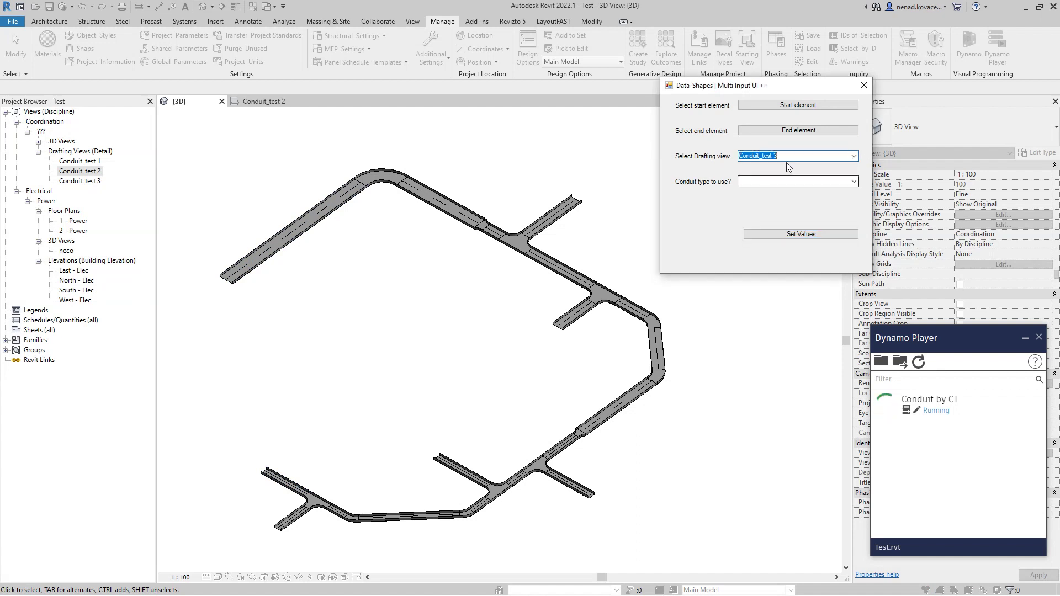
left_click(853, 183)
left_click(778, 201)
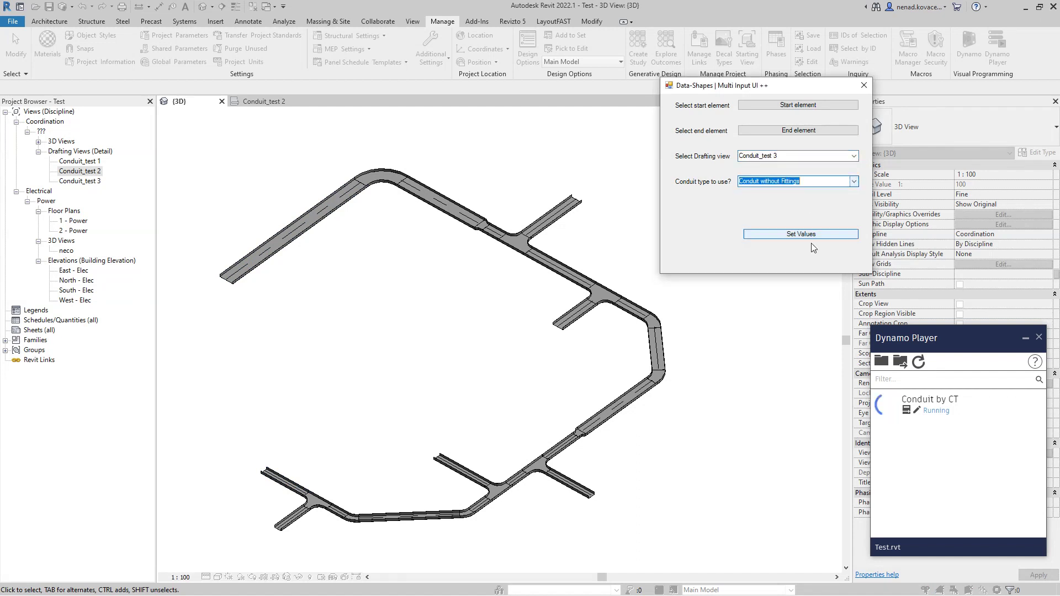
left_click(749, 237)
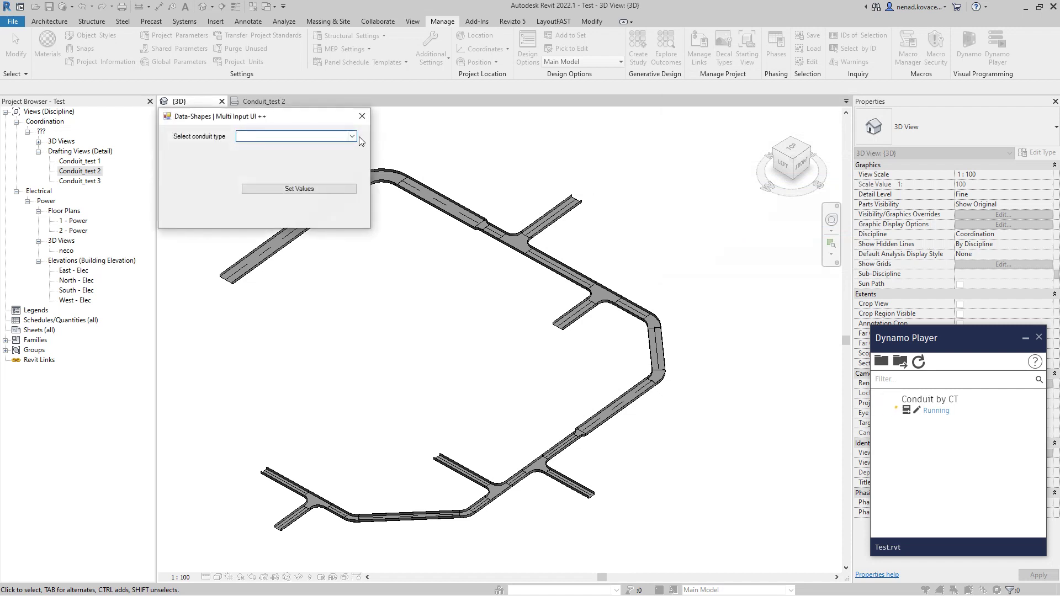
left_click(287, 166)
left_click(299, 189)
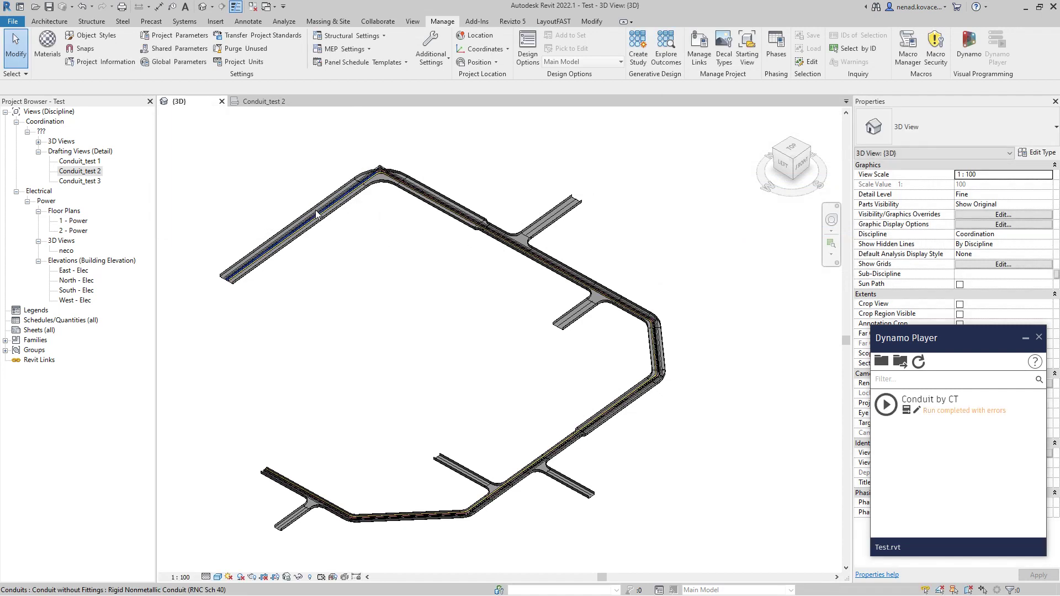
Step: Examine the conduits at the wide tray's open end and review the 3D view's conduit size filters and their colours
scroll(231, 291, "up", 8)
scroll(193, 282, "up", 3)
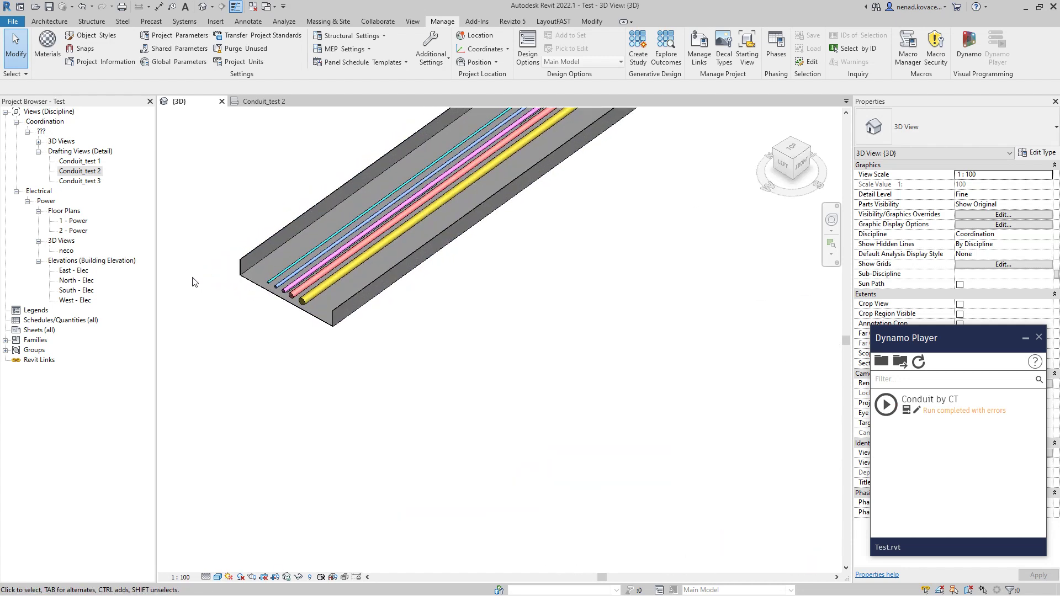
scroll(231, 298, "up", 4)
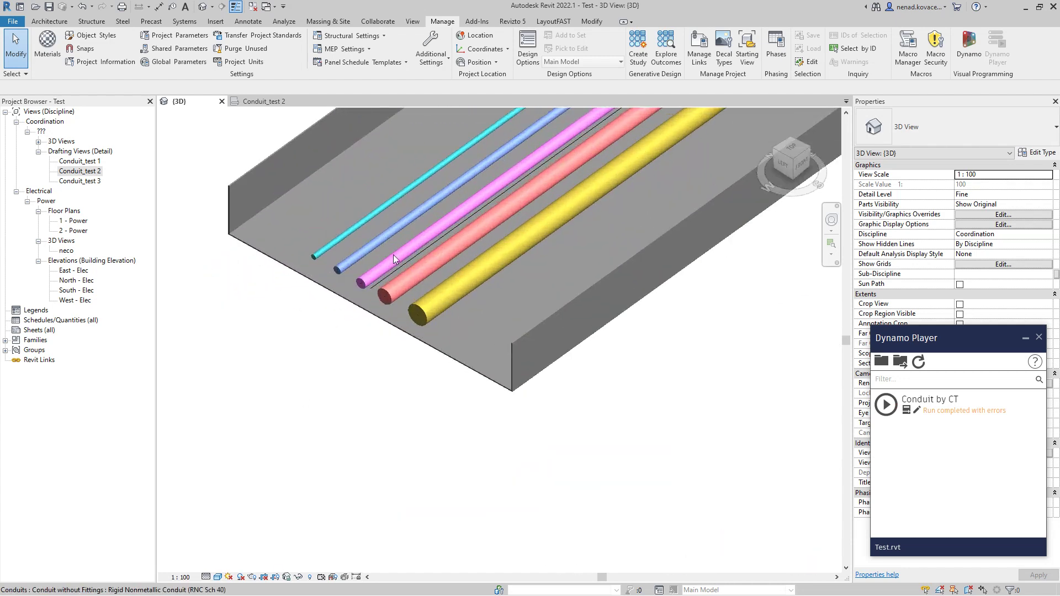
key("v")
key("v")
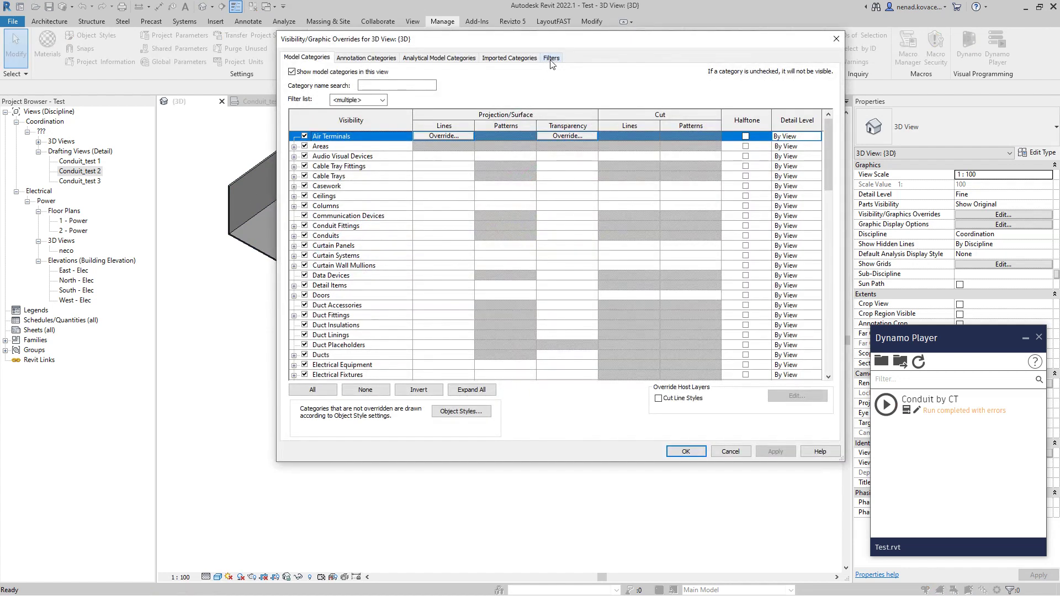
left_click(551, 58)
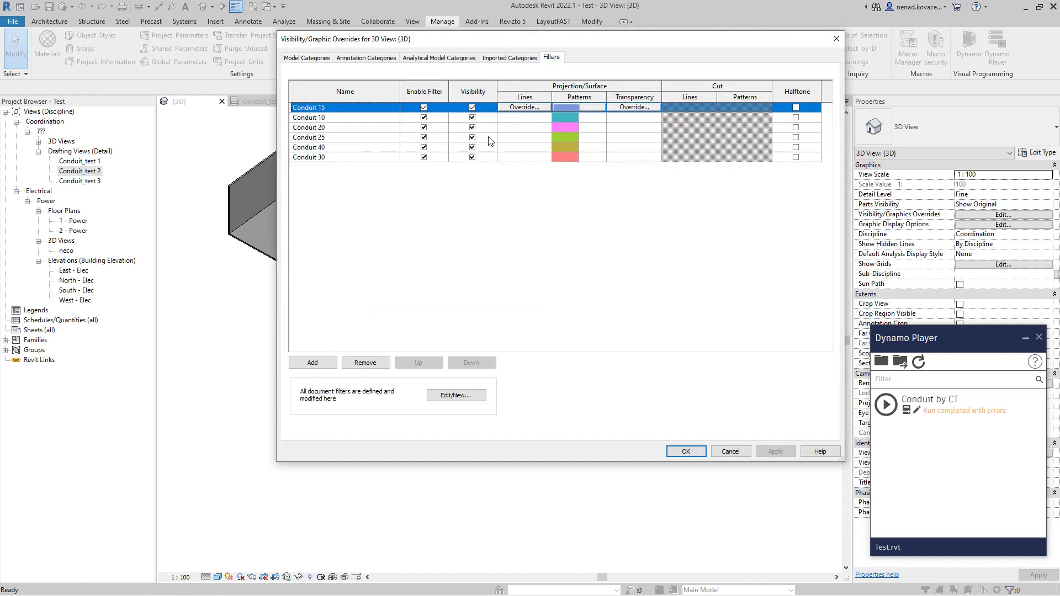
left_click(836, 39)
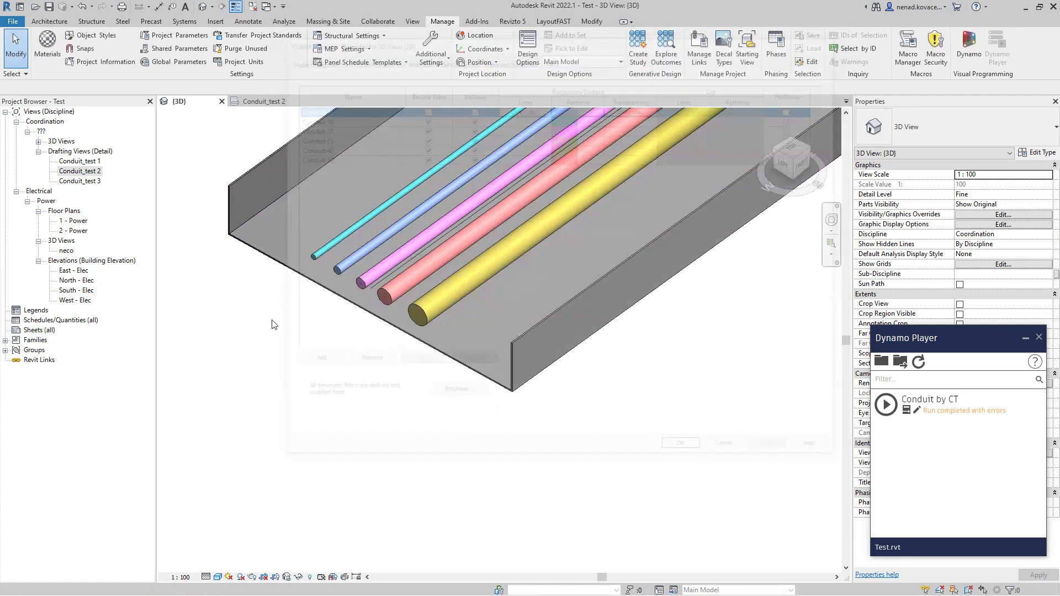
key("v")
key("v")
left_click(552, 59)
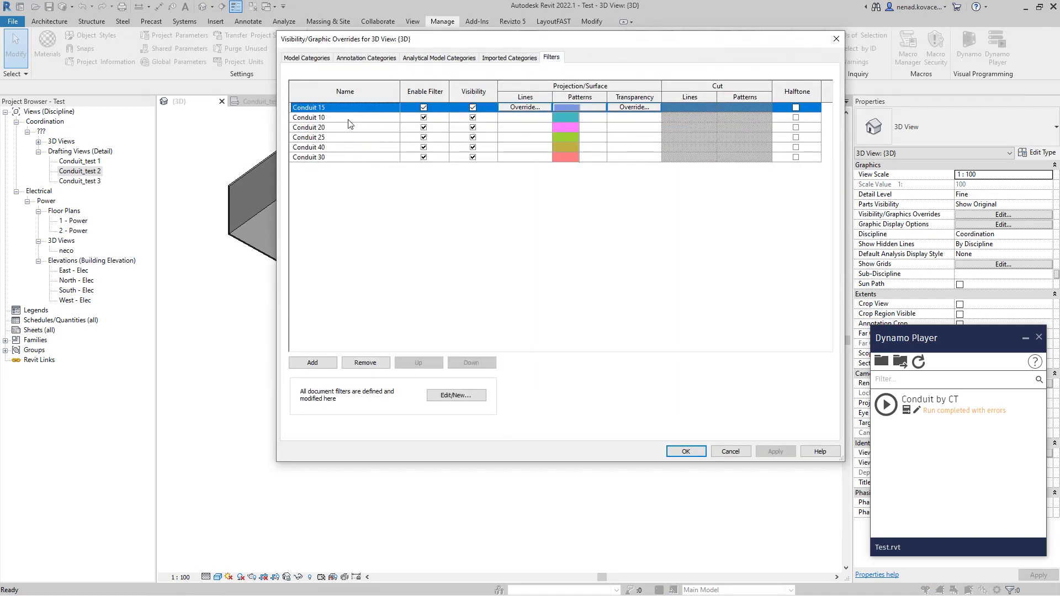
left_click(836, 39)
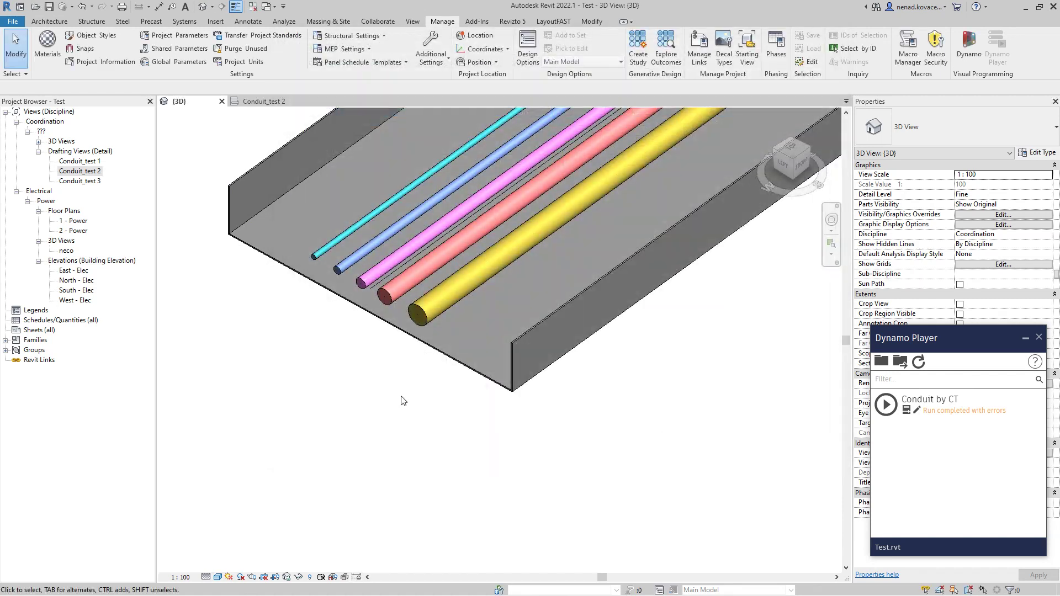
Step: Open the Conduit_test 3 drafting view and check the sizes of the smallest and largest conduit circles
double_click(90, 181)
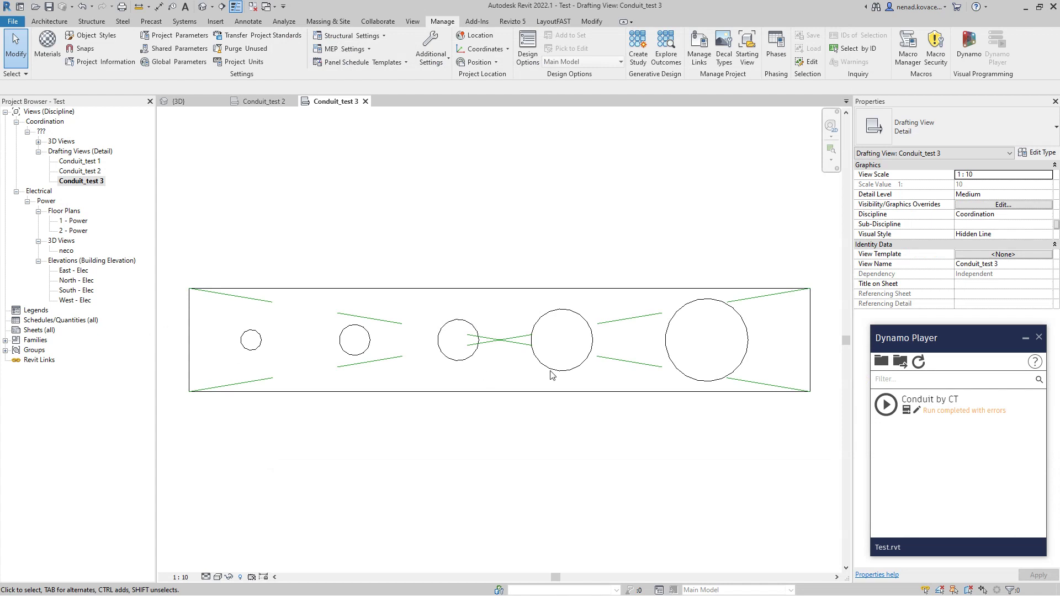
left_click(251, 352)
scroll(229, 355, "up", 1)
scroll(248, 350, "down", 2)
scroll(601, 359, "down", 1)
scroll(618, 350, "down", 1)
left_click(619, 350)
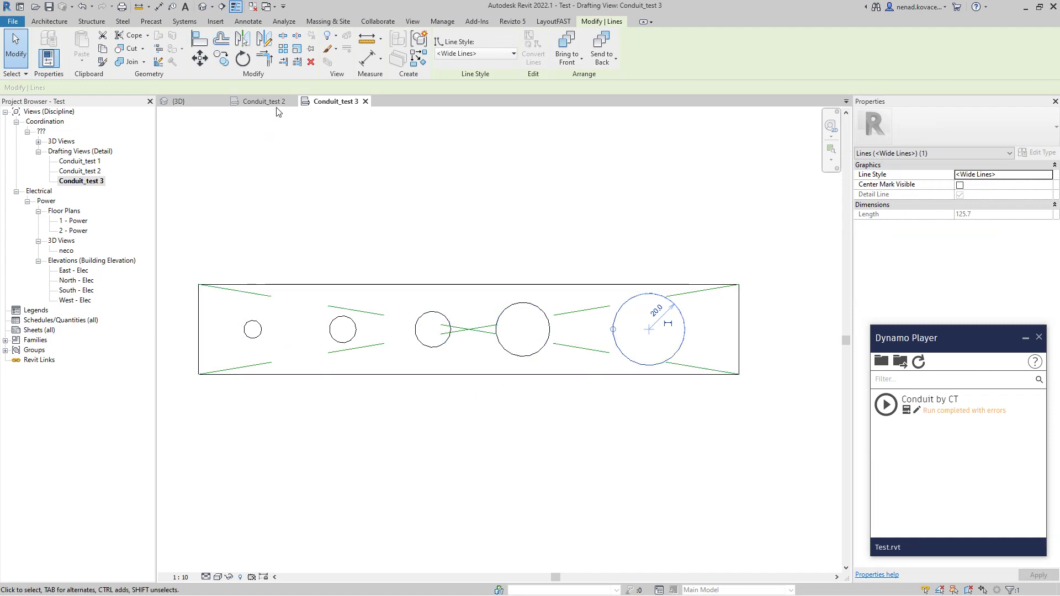
key("Escape")
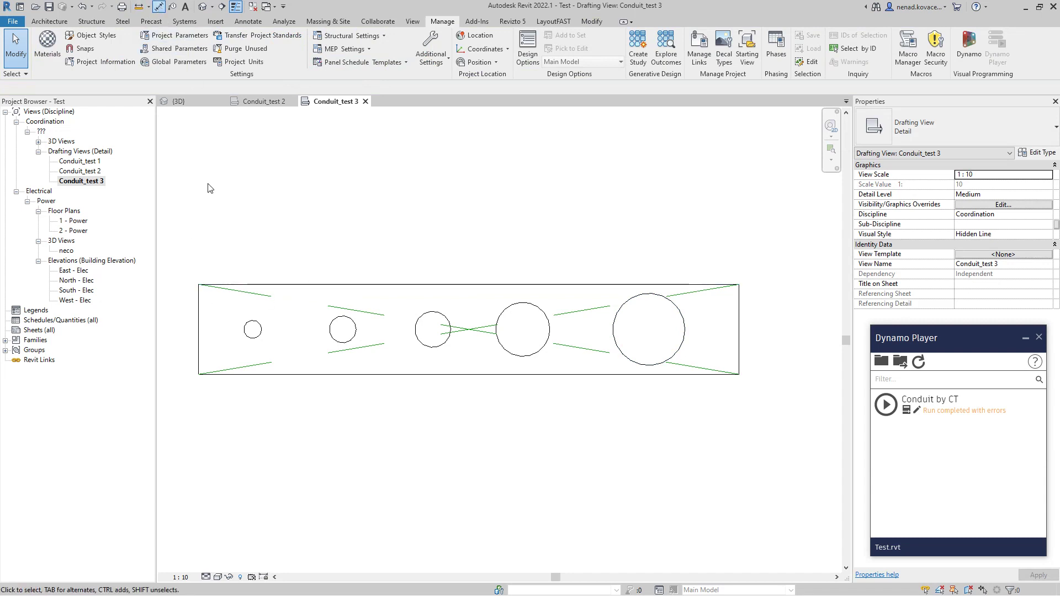
Step: Dimension the overall width of the tray rectangle in Conduit_test 3, placing the dimension above it
key("d")
key("i")
left_click(199, 341)
left_click(743, 342)
left_click(701, 235)
key("Escape")
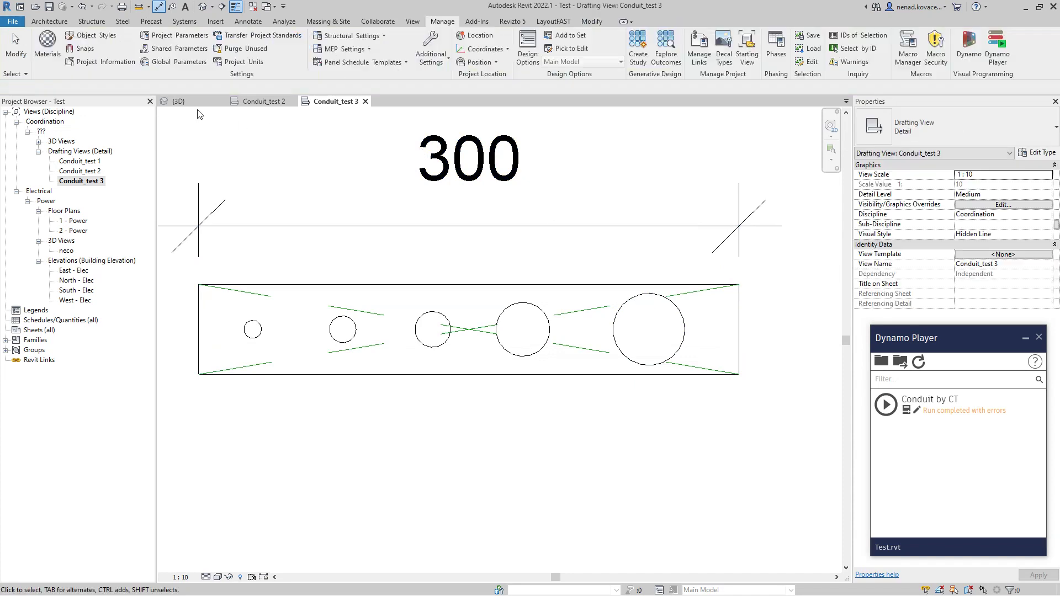
Step: Check the start tray in the 3D view against the drafting layout's tray width and conduit order
left_click(246, 104)
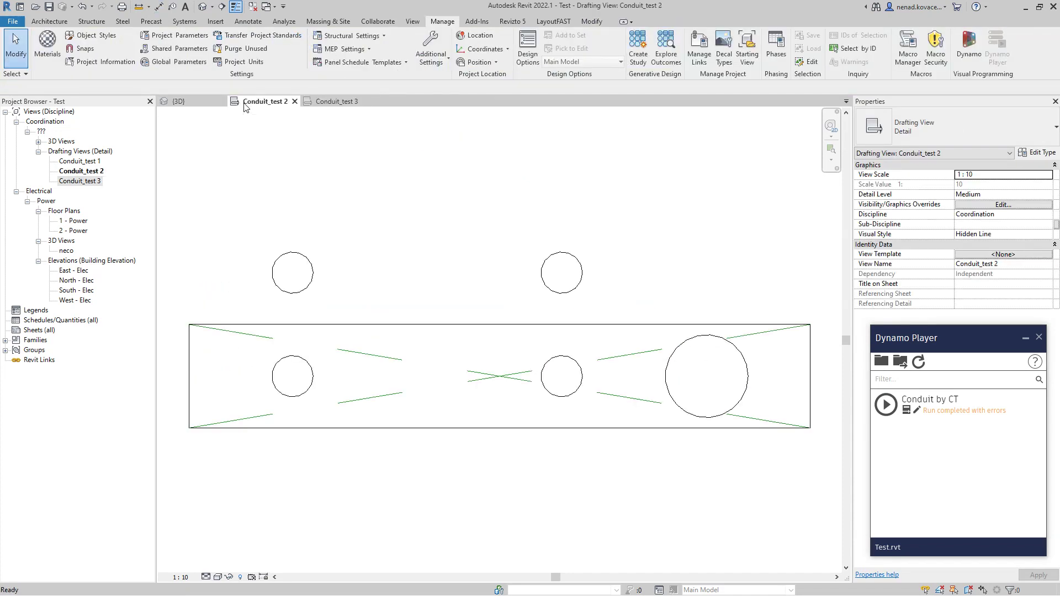
left_click(204, 105)
left_click(243, 168)
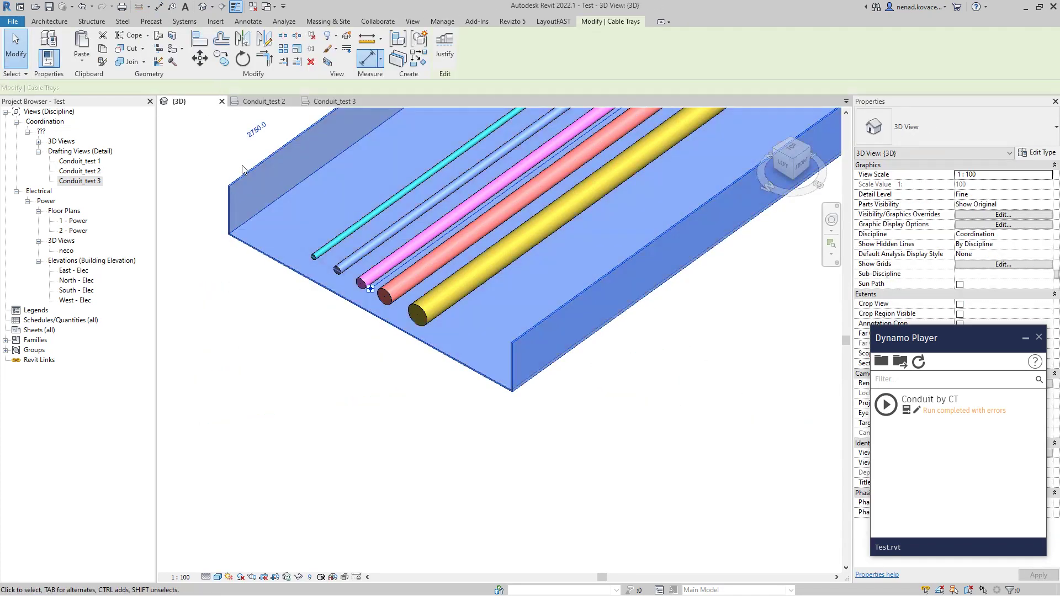
left_click(380, 371)
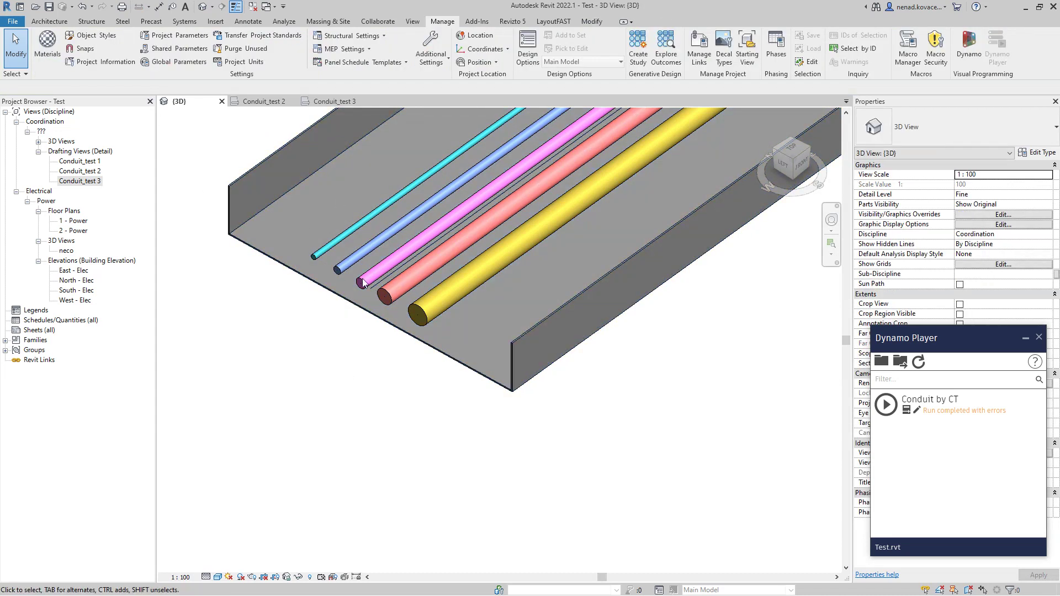
Step: Examine the conduits from the start tray through the first bend to the tray reducer
scroll(339, 438, "down", 5)
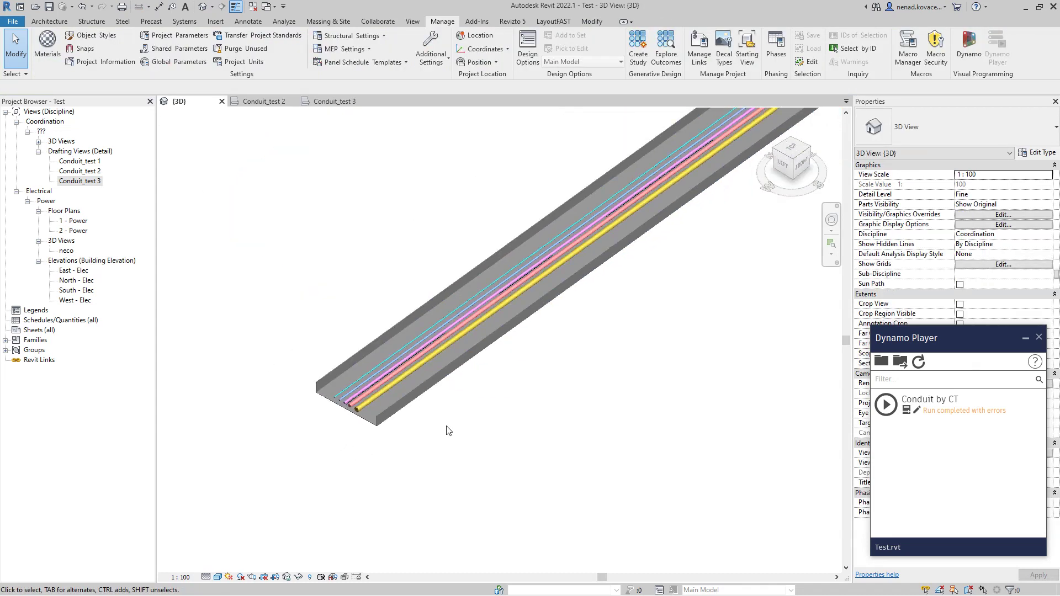
scroll(585, 419, "up", 3)
middle_click_drag(596, 296, 489, 355)
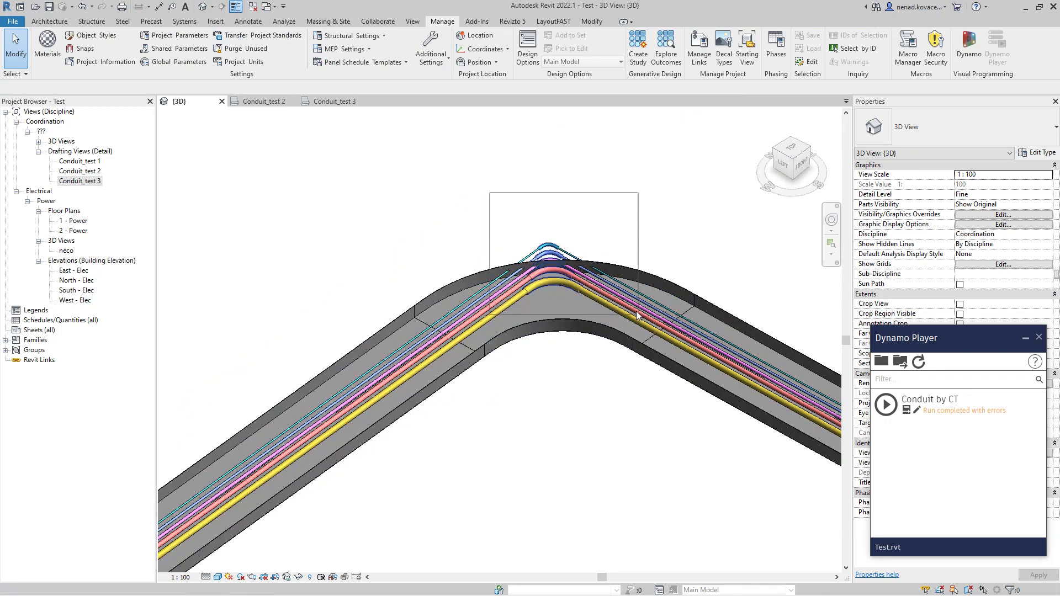
scroll(390, 331, "up", 3)
middle_click_drag(390, 331, 325, 339)
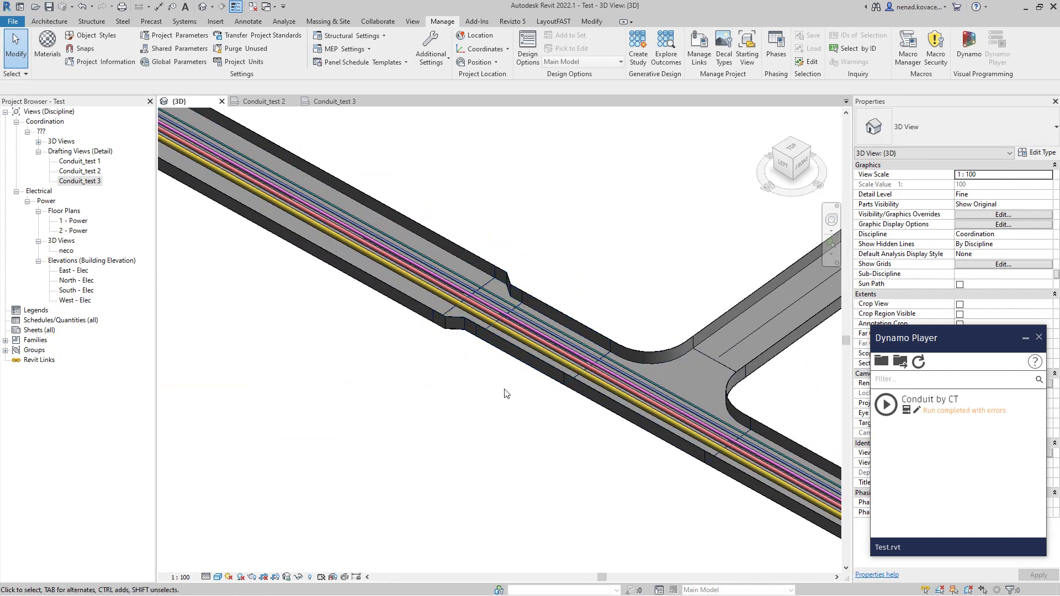
Step: Check the tray widths past the reducer and follow the conduits through the remaining bends to the end tray
left_click(530, 334)
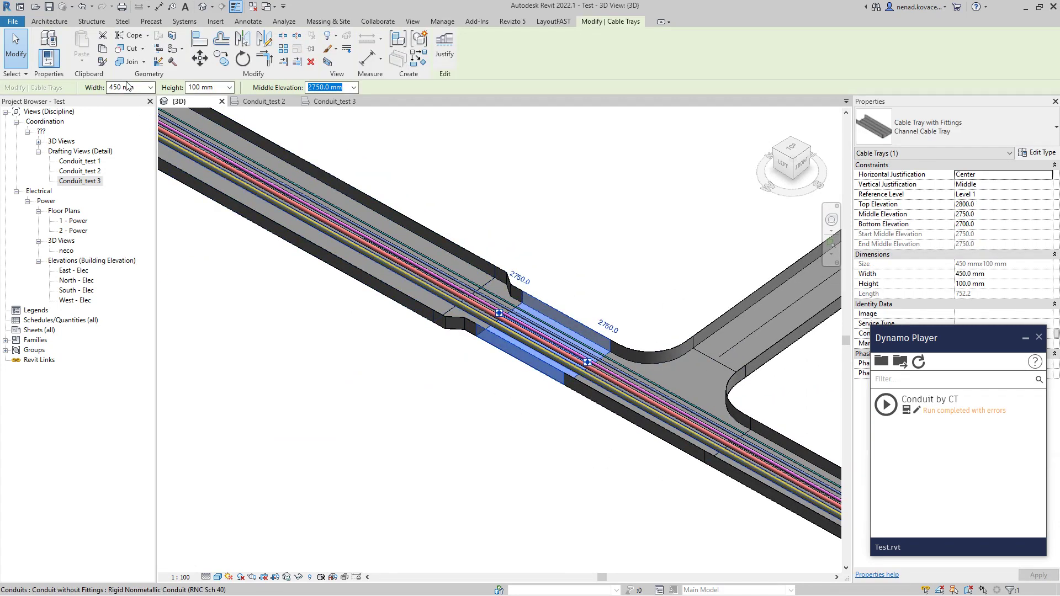
scroll(438, 238, "down", 5)
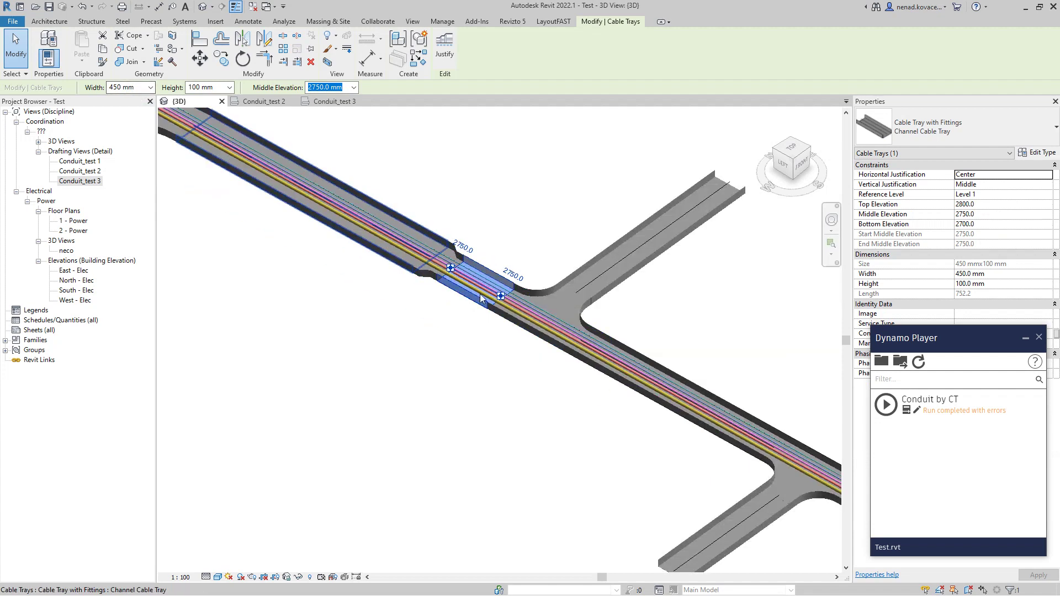
middle_click_drag(517, 398, 511, 331)
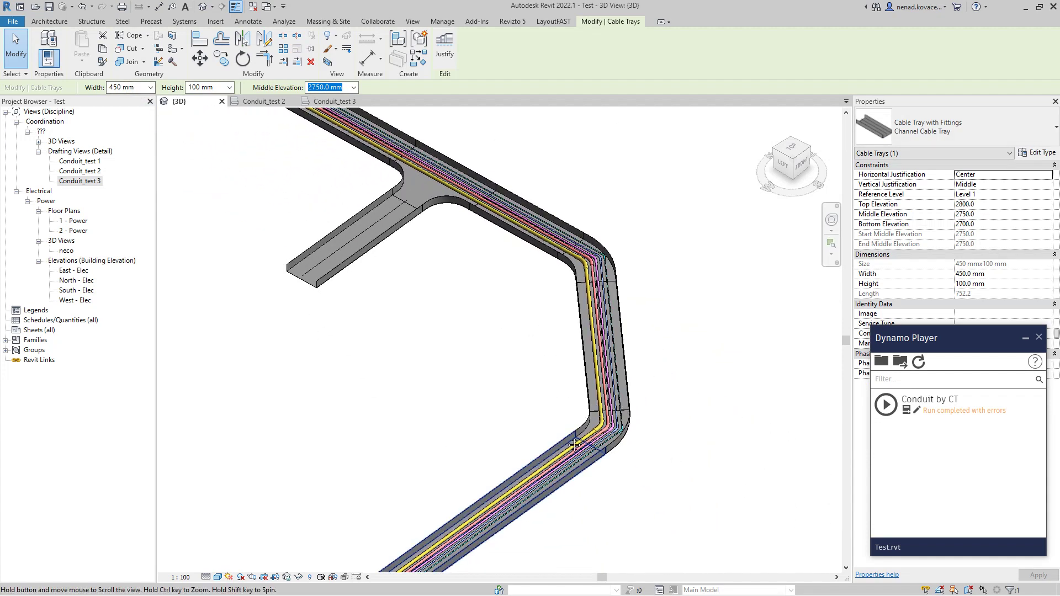
scroll(583, 298, "down", 2)
scroll(475, 477, "up", 2)
middle_click_drag(474, 477, 653, 357)
left_click(631, 338)
middle_click_drag(450, 484, 690, 442, "shift")
scroll(506, 389, "up", 5)
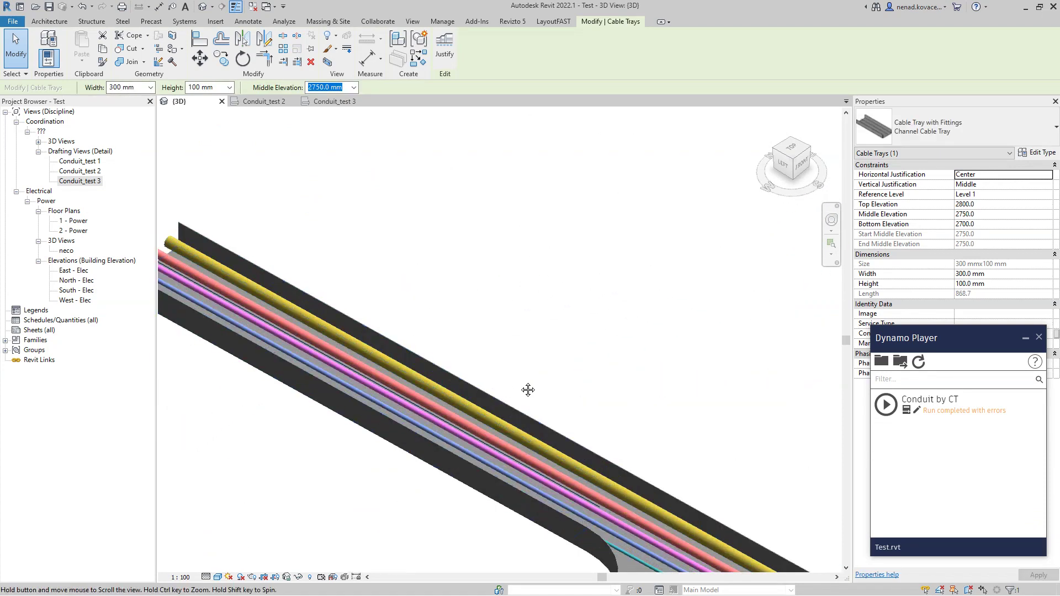
Step: Run the Conduit by CT script and pick the two legs of the larger V-shaped tray run as start and end elements
scroll(506, 389, "down", 10)
scroll(661, 366, "down", 3)
middle_click_drag(662, 367, 495, 418)
scroll(483, 209, "down", 5)
scroll(475, 274, "up", 6)
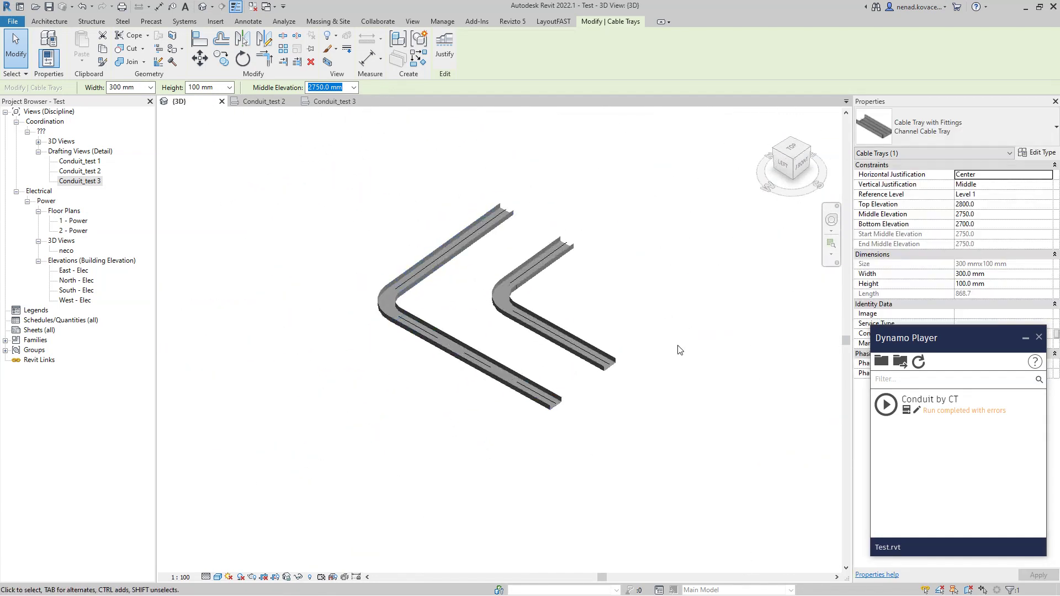
left_click(886, 404)
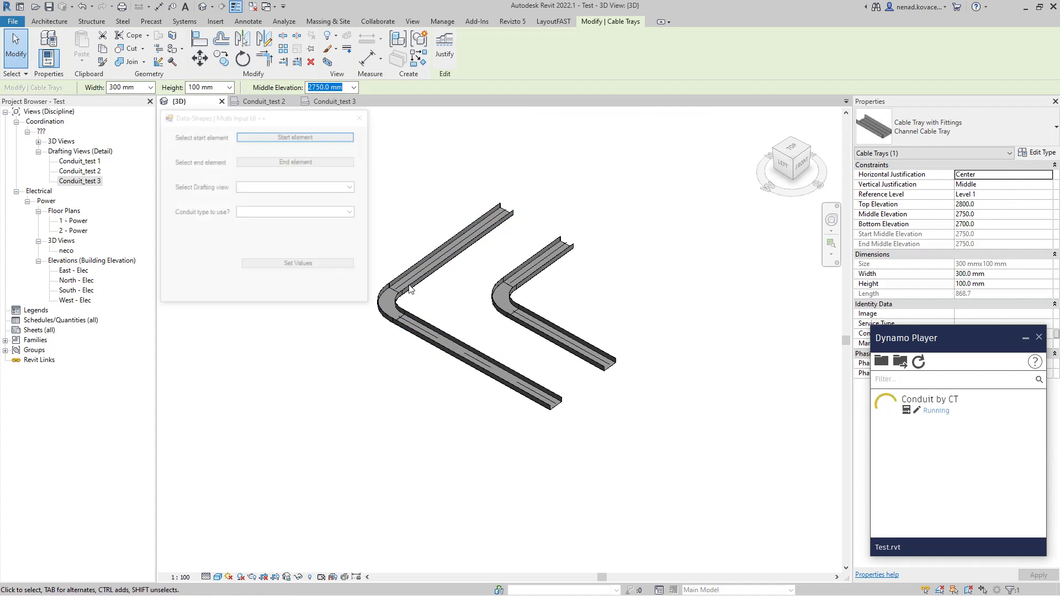
left_click(324, 139)
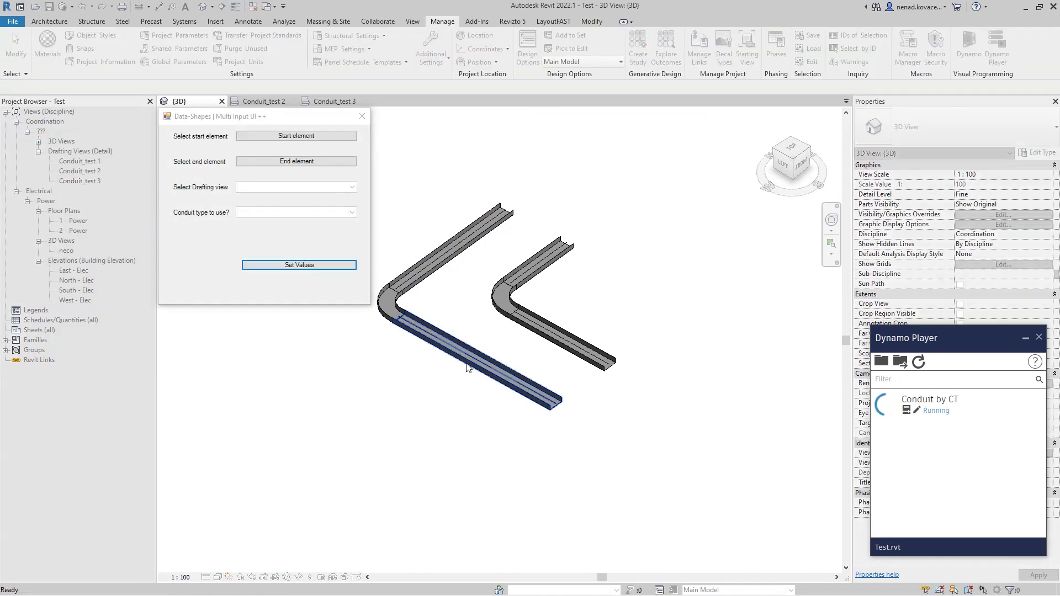
left_click(464, 251)
left_click(297, 161)
left_click(468, 252)
Step: Choose the drafting view and conduit with fittings of the Electrical Metallic Tubing (EMT) type, and generate the conduits along the V-shaped run
left_click(349, 188)
left_click(334, 217)
left_click(354, 213)
left_click(348, 230)
left_click(338, 269)
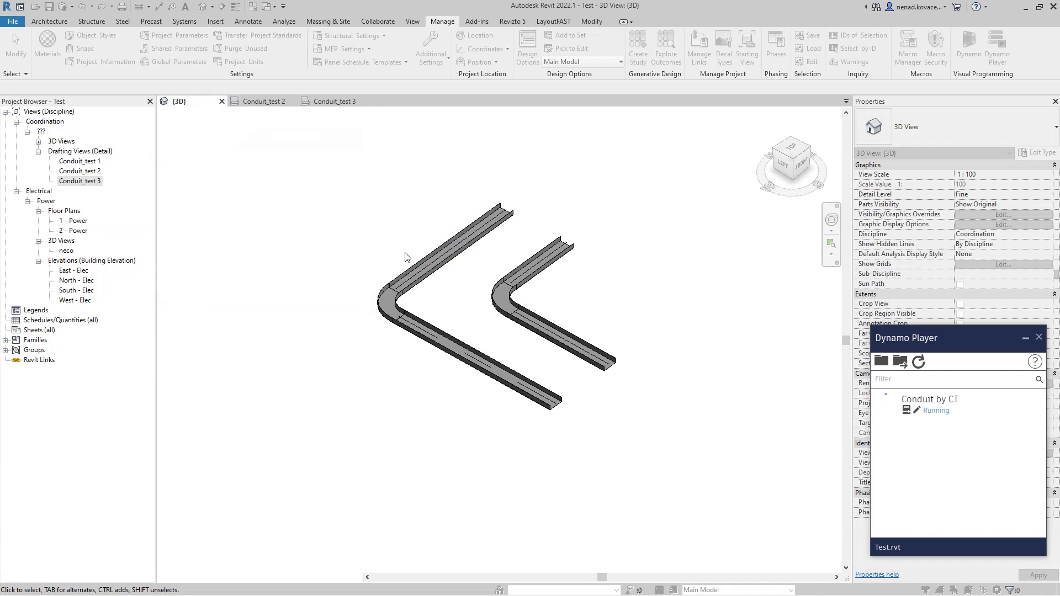
left_click(352, 136)
left_click(331, 149)
left_click(322, 189)
Step: Examine the generated conduits at the V-shaped run's bend and open end, and survey the surrounding tray runs
scroll(544, 441, "up", 5)
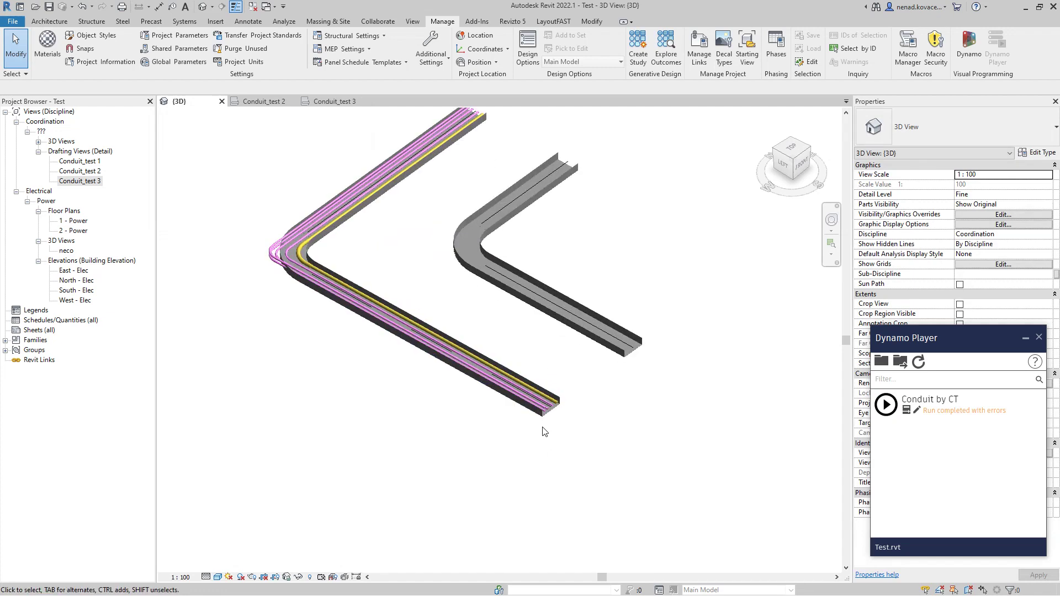
scroll(633, 500, "down", 2)
scroll(633, 499, "down", 5)
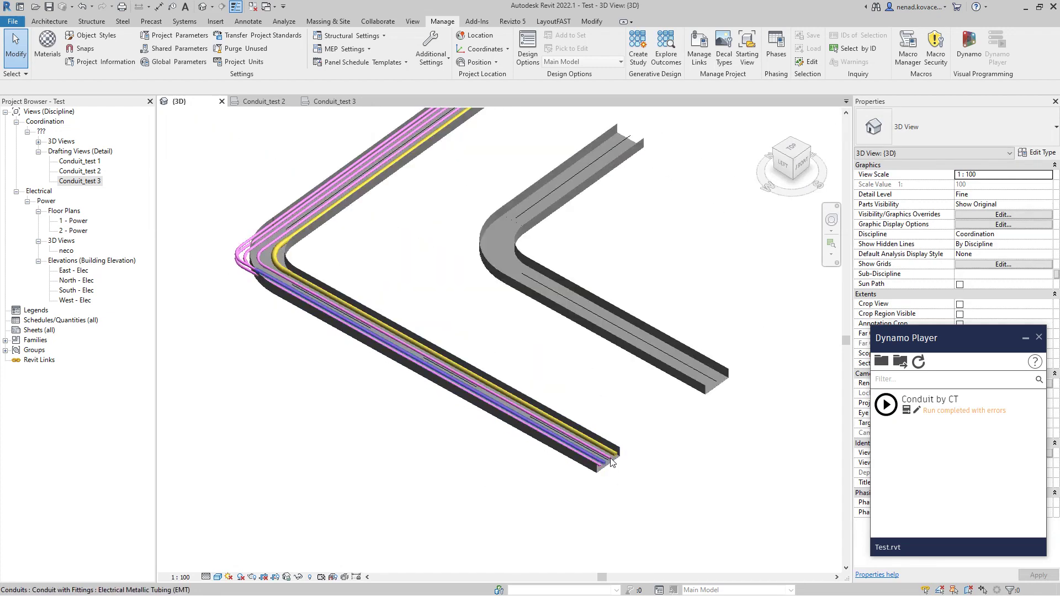
scroll(386, 320, "up", 3)
scroll(426, 283, "down", 6)
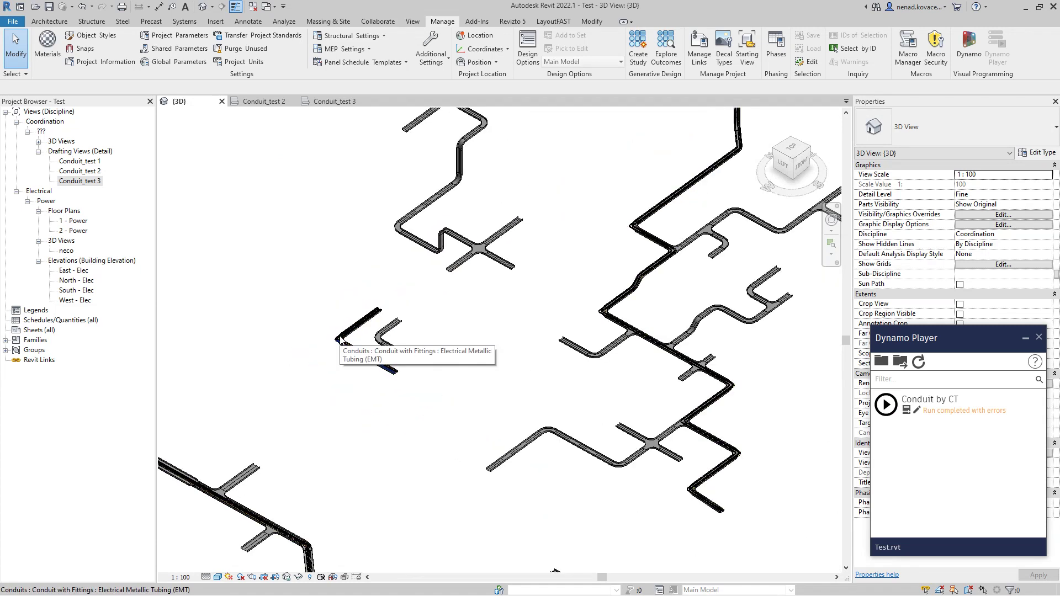
scroll(340, 338, "down", 3)
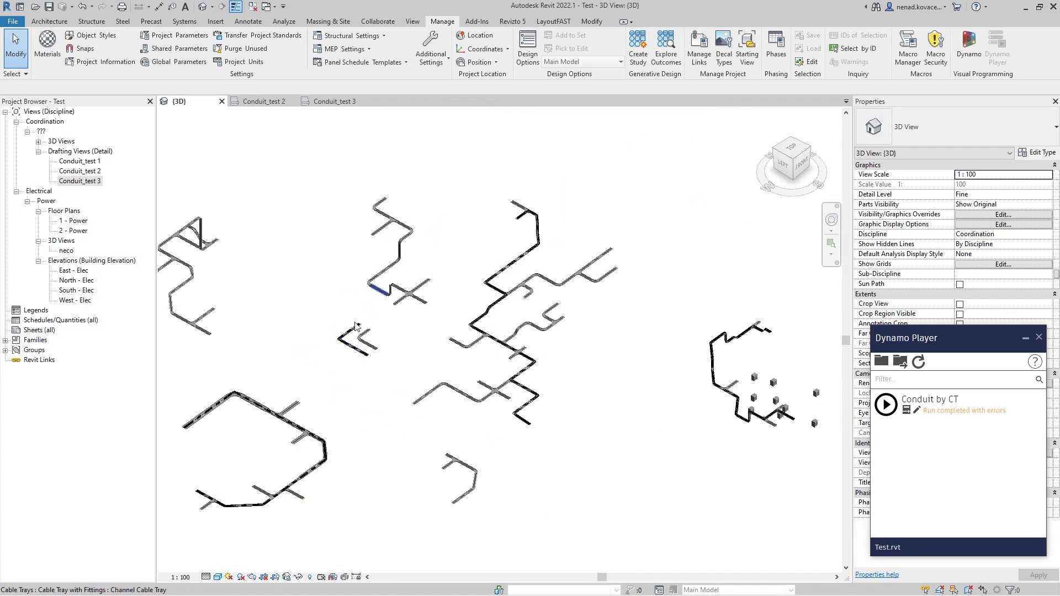
middle_click_drag(366, 298, 539, 298)
middle_click_drag(572, 436, 512, 438)
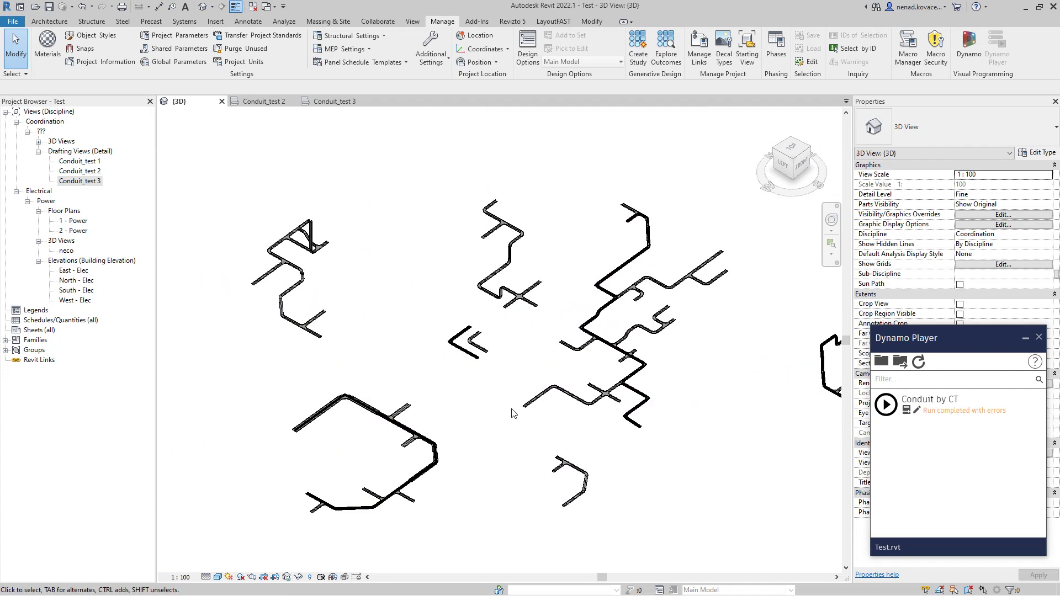
Step: Duplicate the Conduit_test 3 drafting view with detailing, and delete the overall width dimension and the middle circle from the copy
right_click(95, 186)
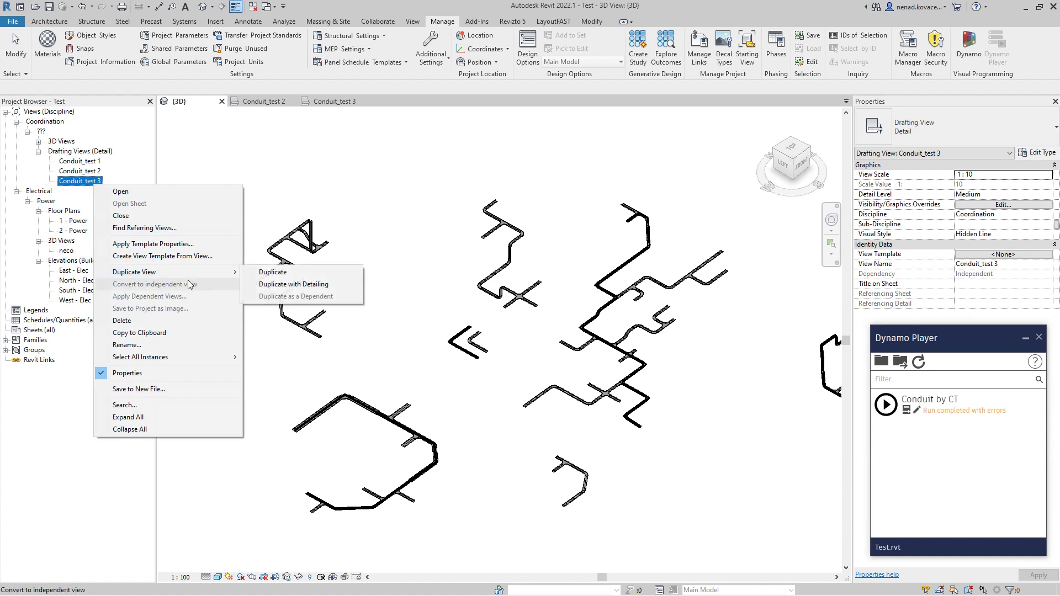
left_click(272, 284)
left_click(456, 317)
key("Delete")
scroll(458, 309, "down", 1)
mouse_move(426, 300)
left_mouse_down()
mouse_move(490, 403)
mouse_move(486, 415)
left_mouse_up()
left_click(425, 392)
Step: Copy the three smaller conduit circles 50 mm straight up to form a second row above the tray rectangle
left_click_drag(307, 313, 554, 417)
key("c")
key("o")
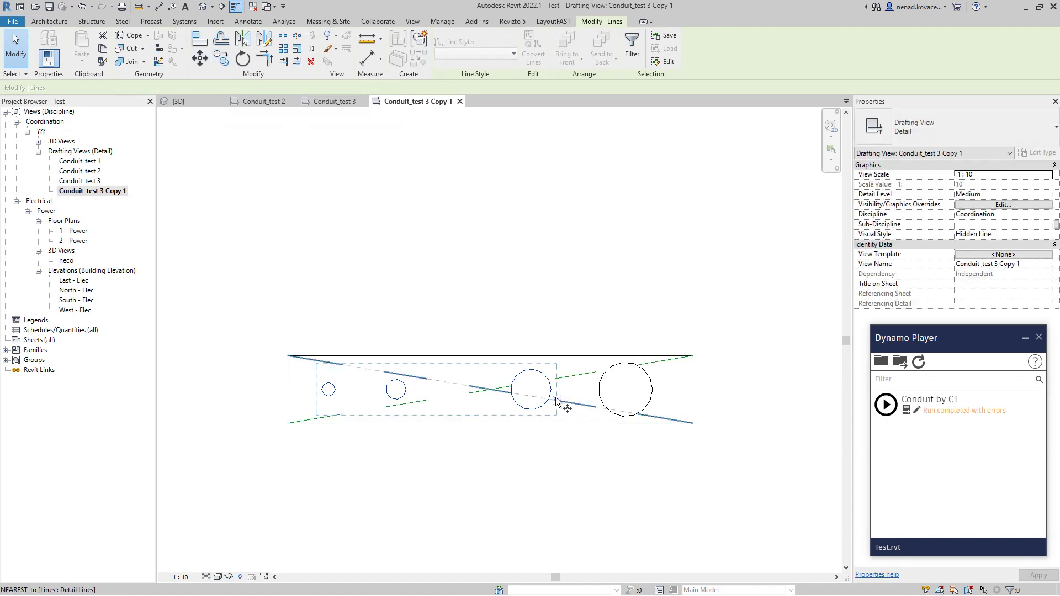
left_click(551, 389)
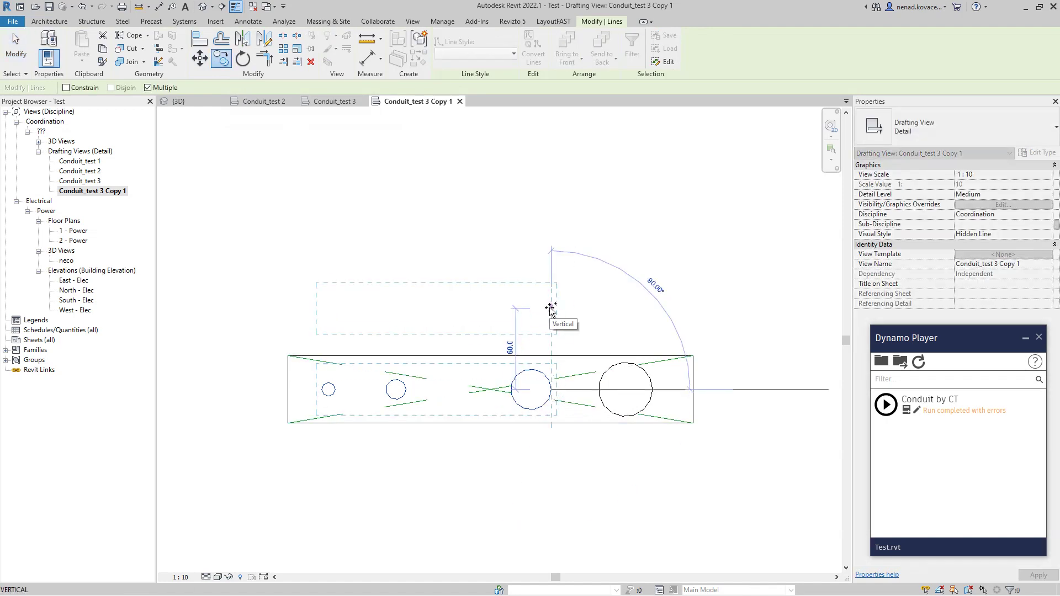
type("50")
key("Return")
key("Escape")
key("Escape")
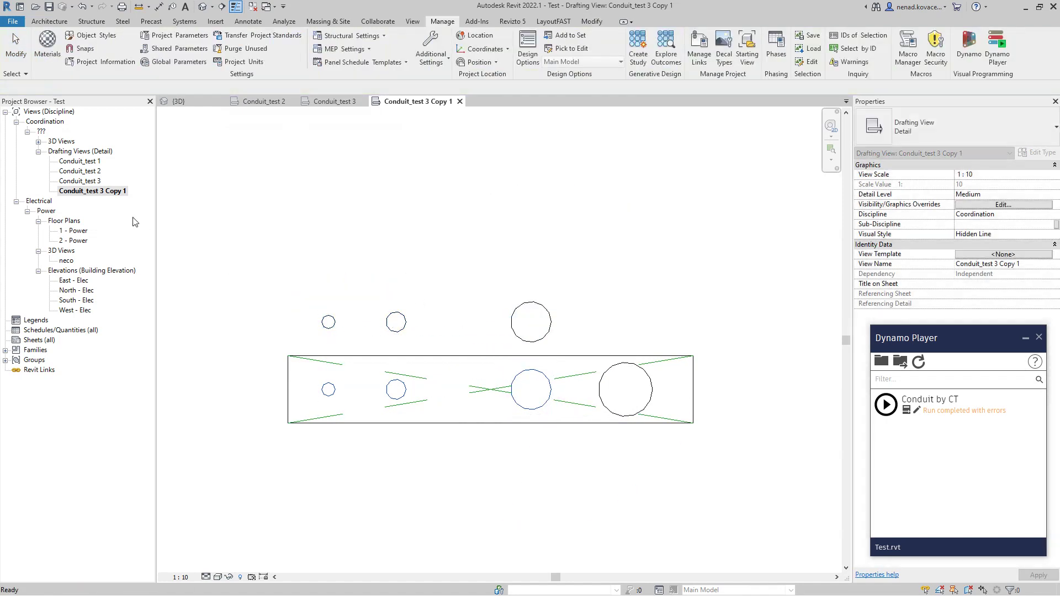
Step: Rename the duplicated drafting view to Conduit_test 4
right_click(103, 190)
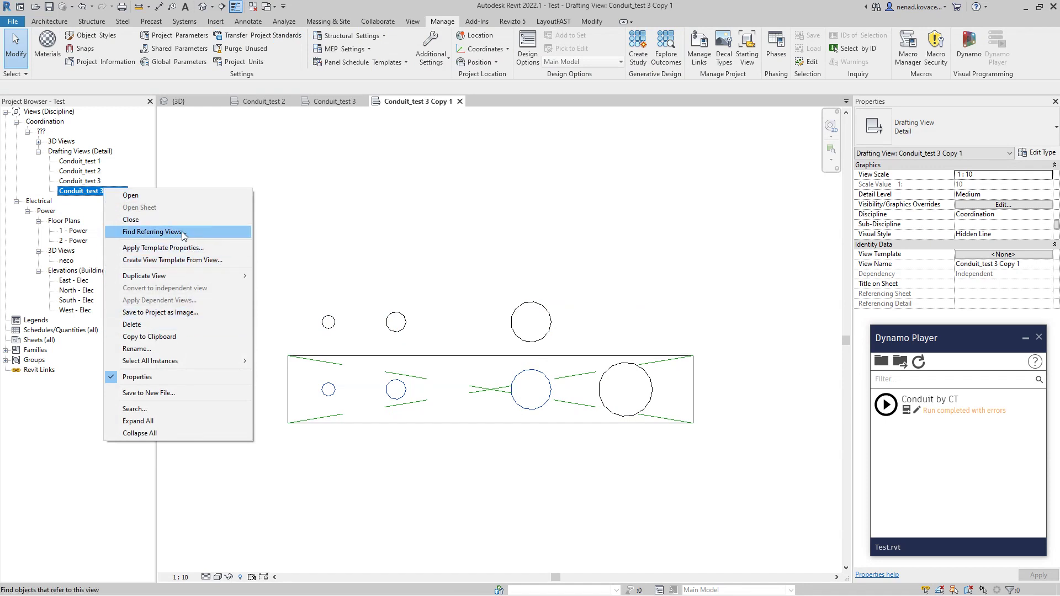
left_click(136, 349)
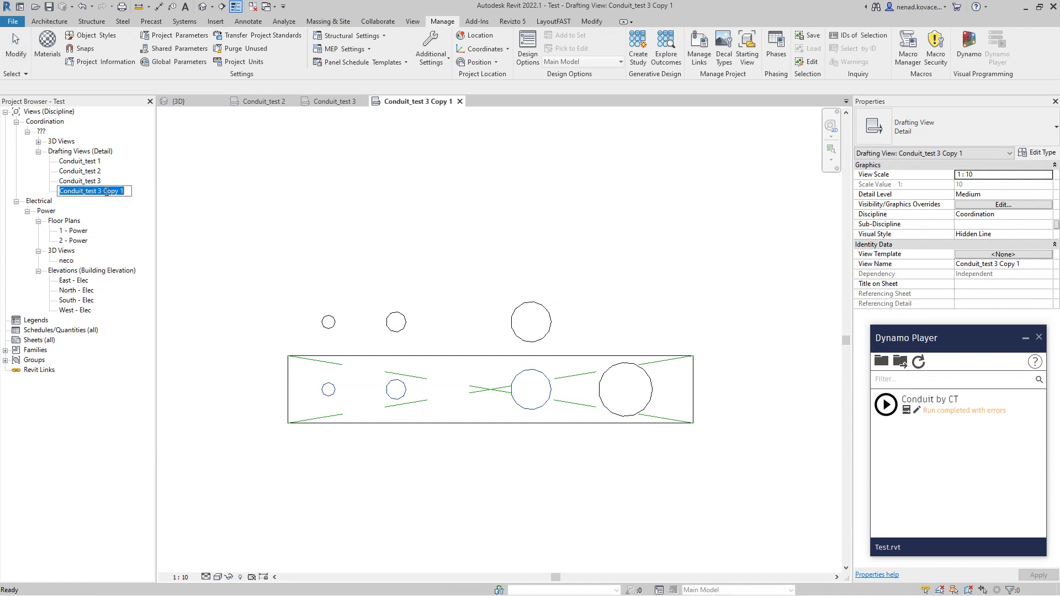
type("4")
key("Return")
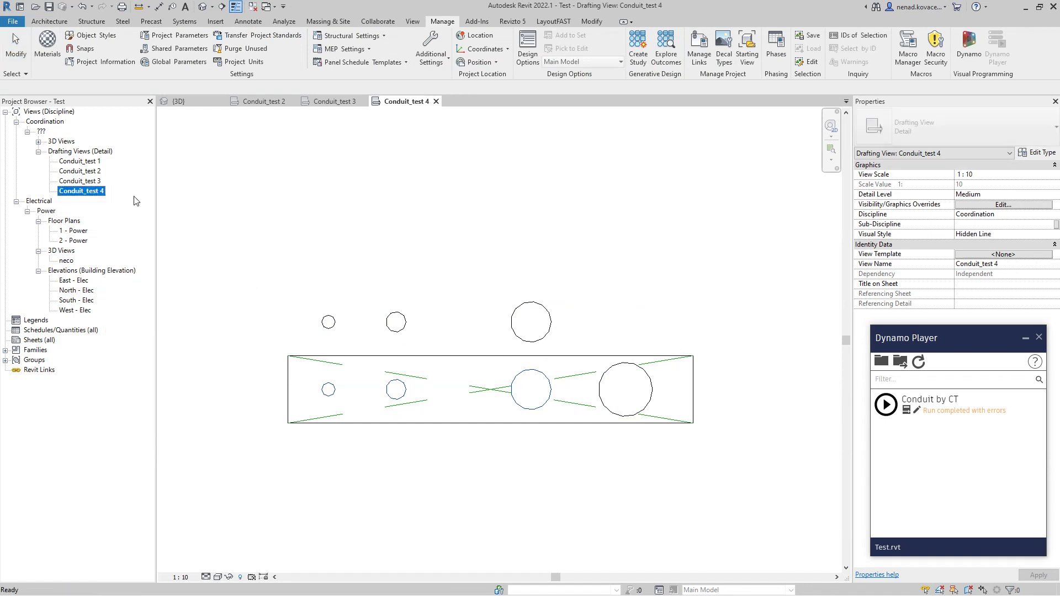
Step: Show the Conduit_test 4 drafting view and the 3D view side by side, with the other views closed
left_click(197, 100)
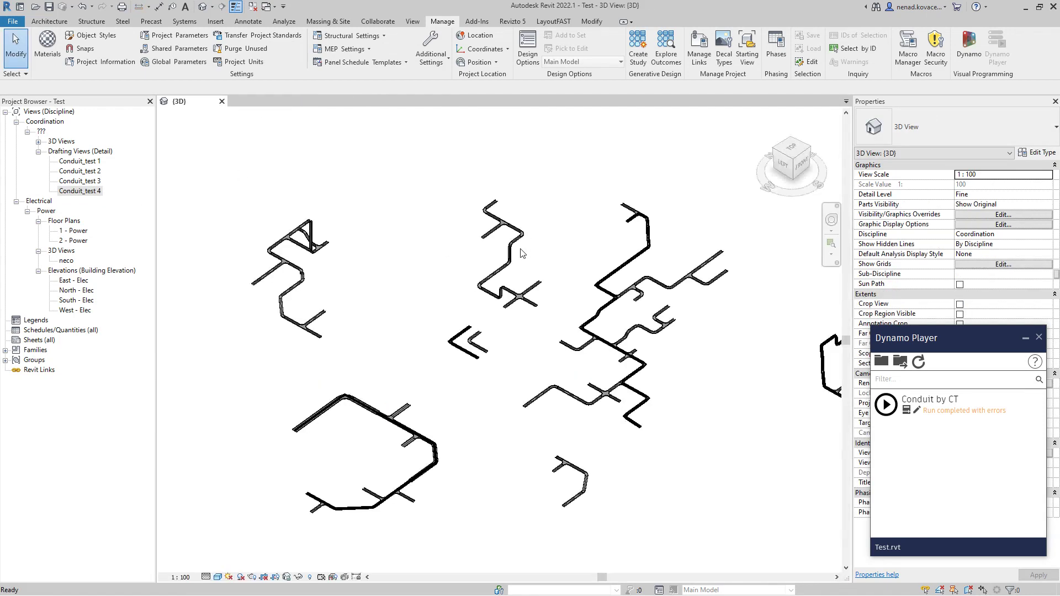
double_click(95, 191)
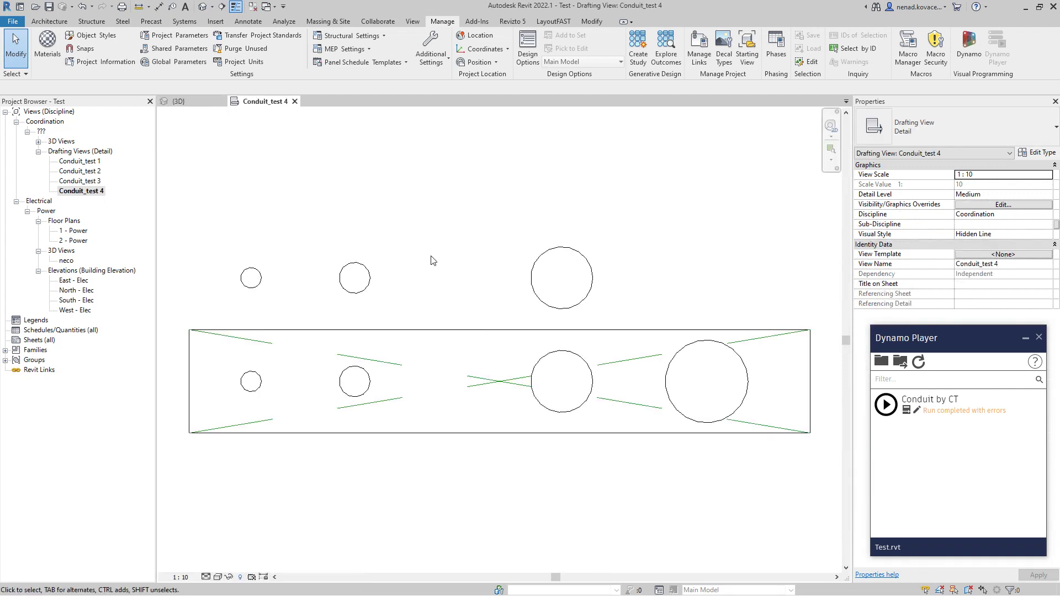
key("w")
key("t")
scroll(293, 297, "down", 4)
middle_click_drag(347, 399, 296, 396)
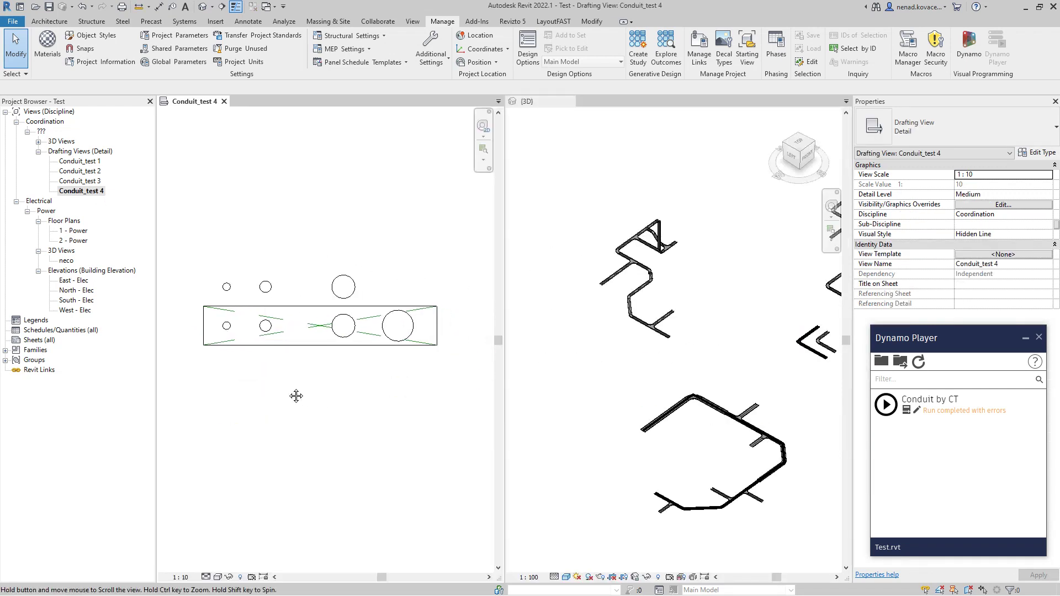
Step: Inspect the branch tray and the tray between the tee and first bend at the run's lower end in 3D
scroll(684, 314, "up", 5)
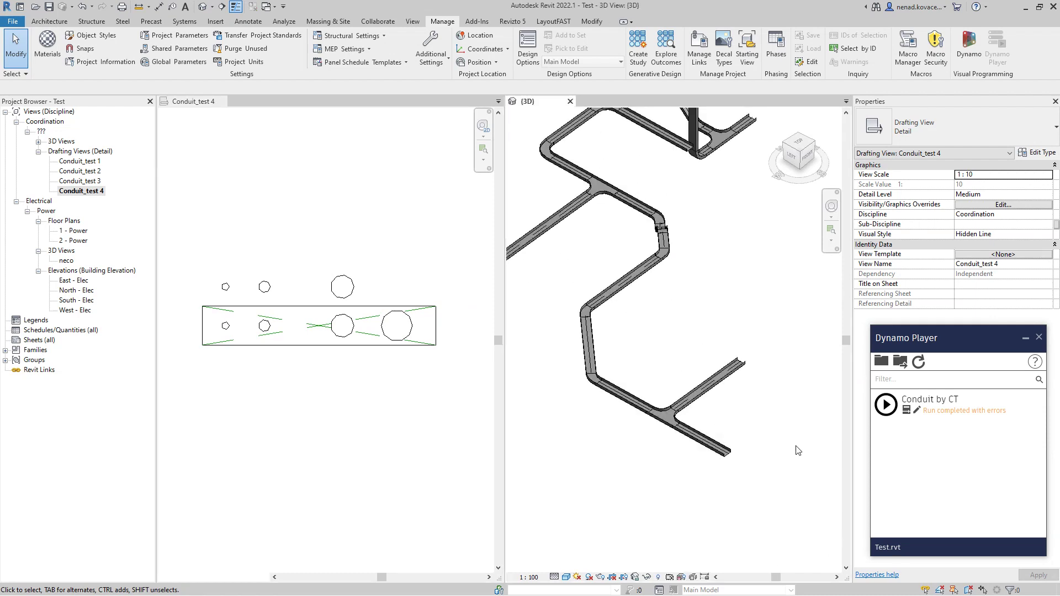
scroll(636, 393, "down", 1)
scroll(552, 309, "up", 2)
left_click(745, 438)
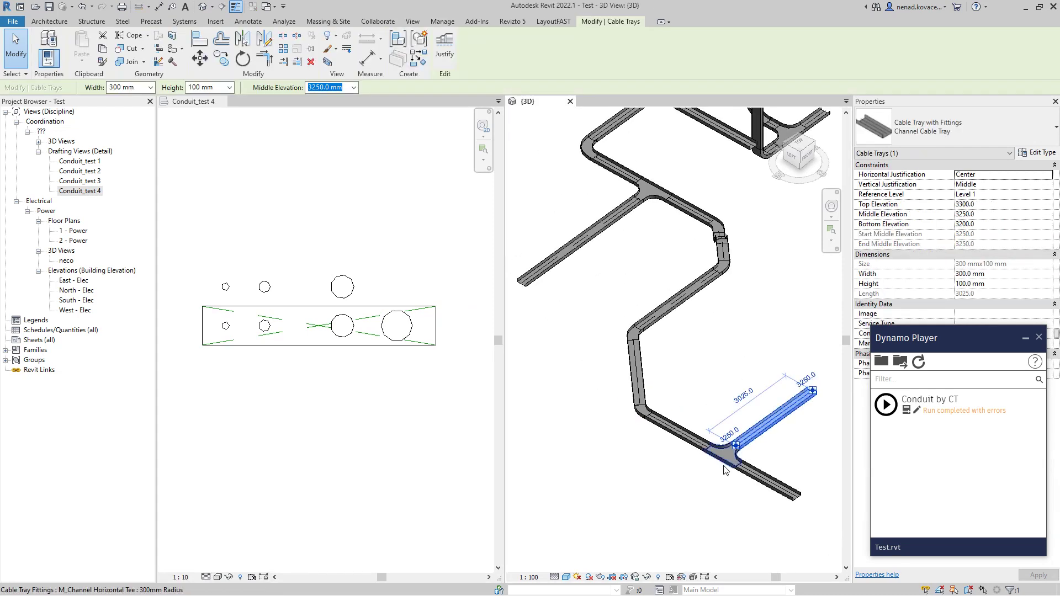
left_click(710, 487)
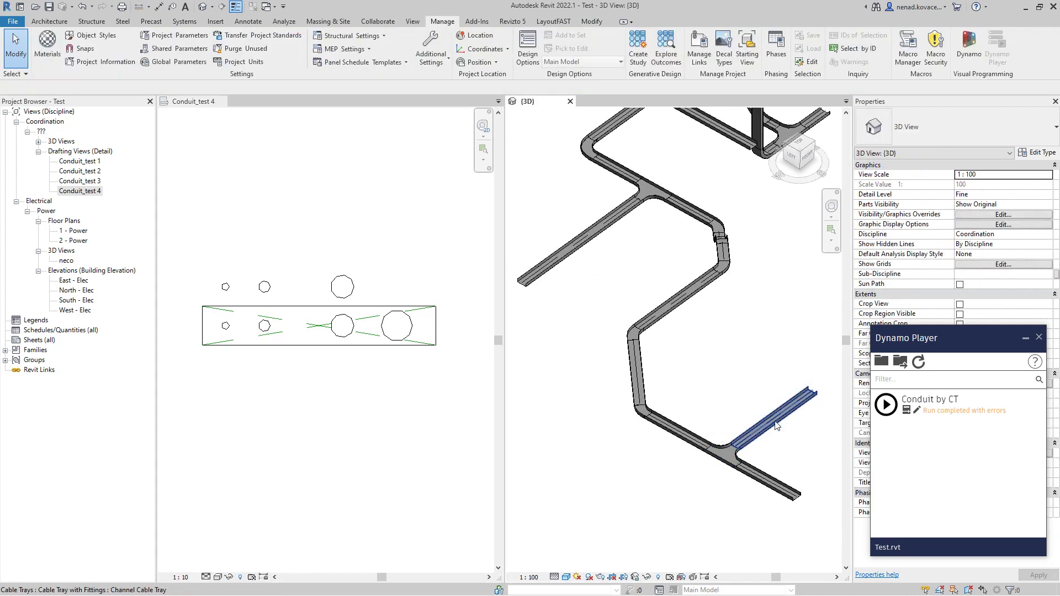
left_click(681, 431)
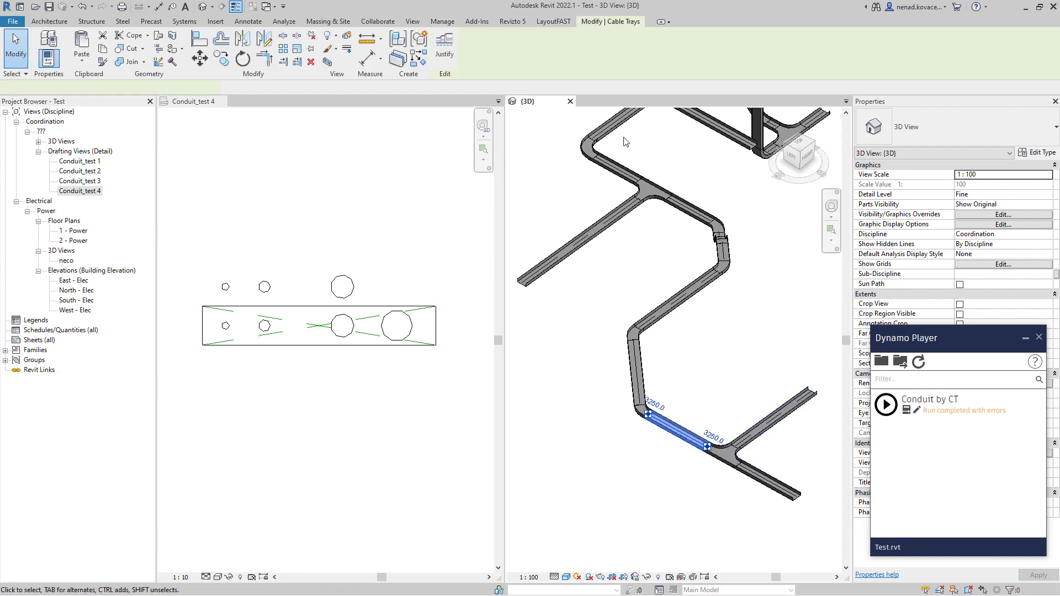
Step: Inspect the vertical drop, the horizontal tee and the adjoining trays at the far end of the run
scroll(633, 470, "down", 1)
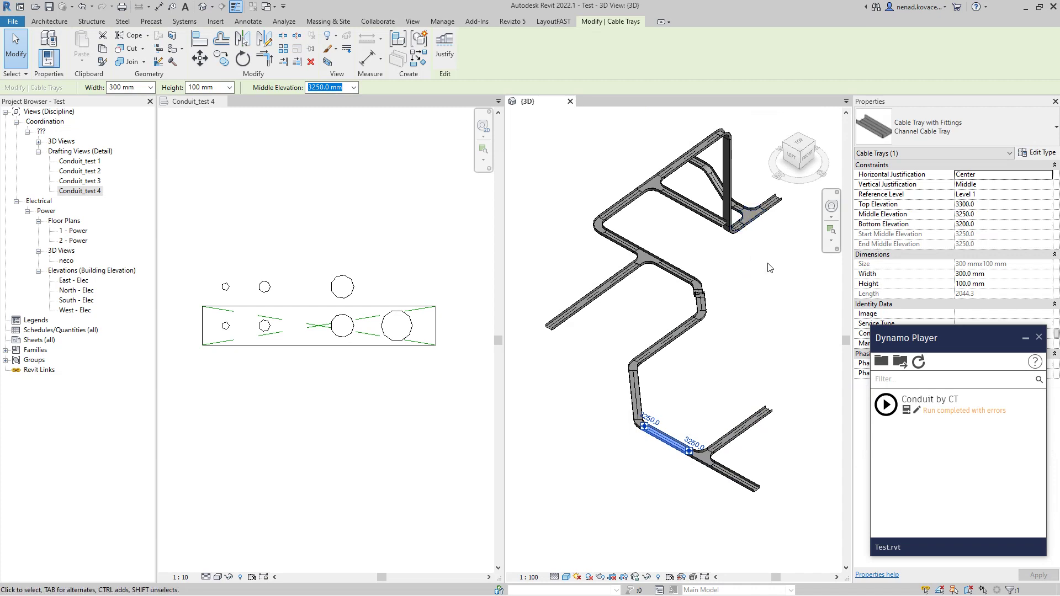
middle_click_drag(763, 233, 705, 250)
scroll(705, 250, "up", 2)
left_click(693, 248)
key("Escape")
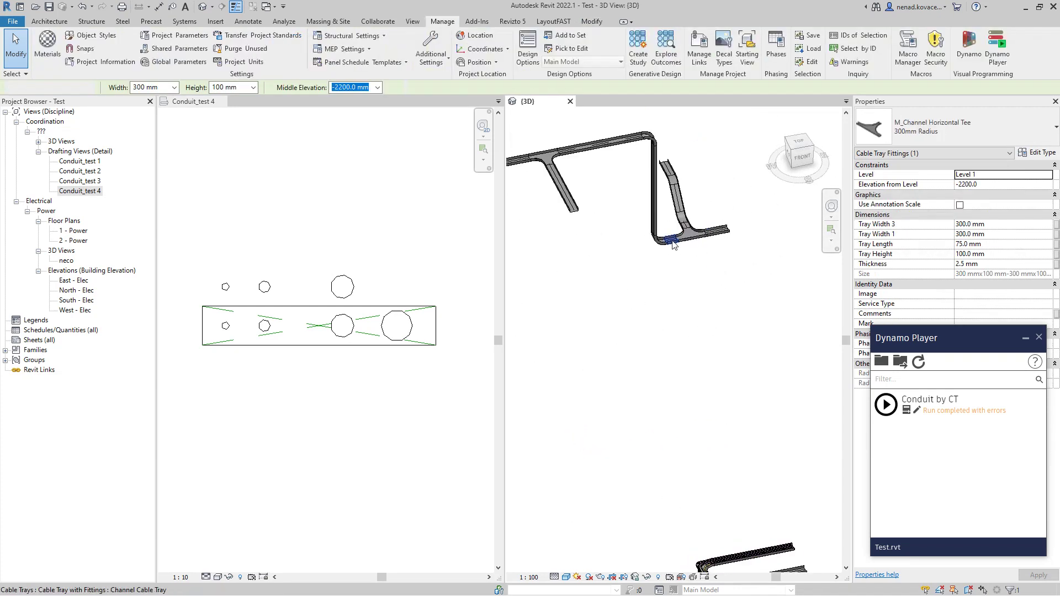
scroll(674, 253, "up", 1)
scroll(739, 296, "down", 3)
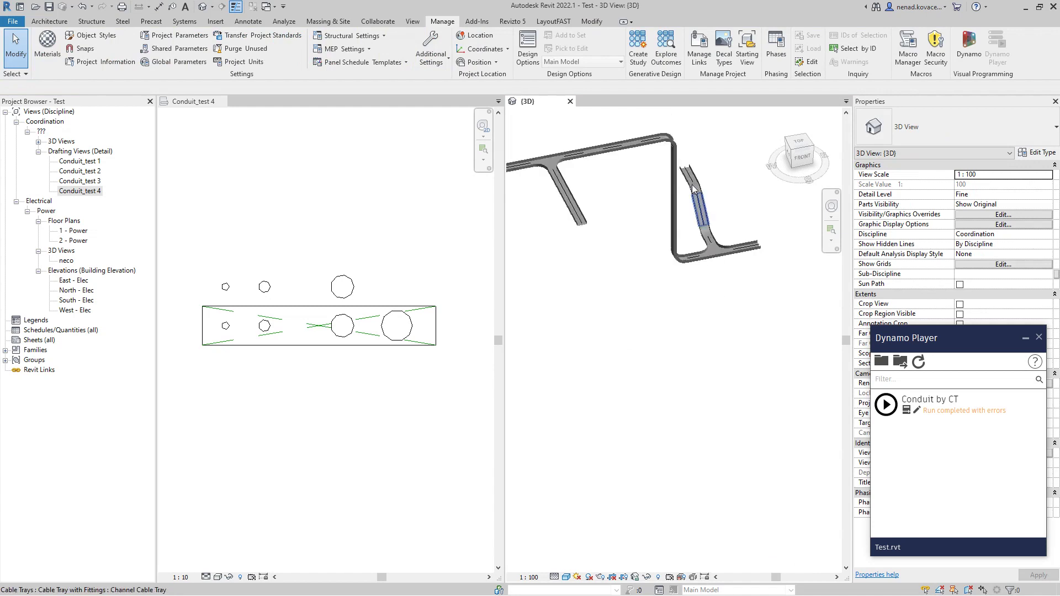
middle_click_drag(665, 352, 696, 390)
Step: Run the Conduit by CT script, picking the tray between the lower tee and bend as start and the short tray below the vertical drop as end
left_click(886, 404)
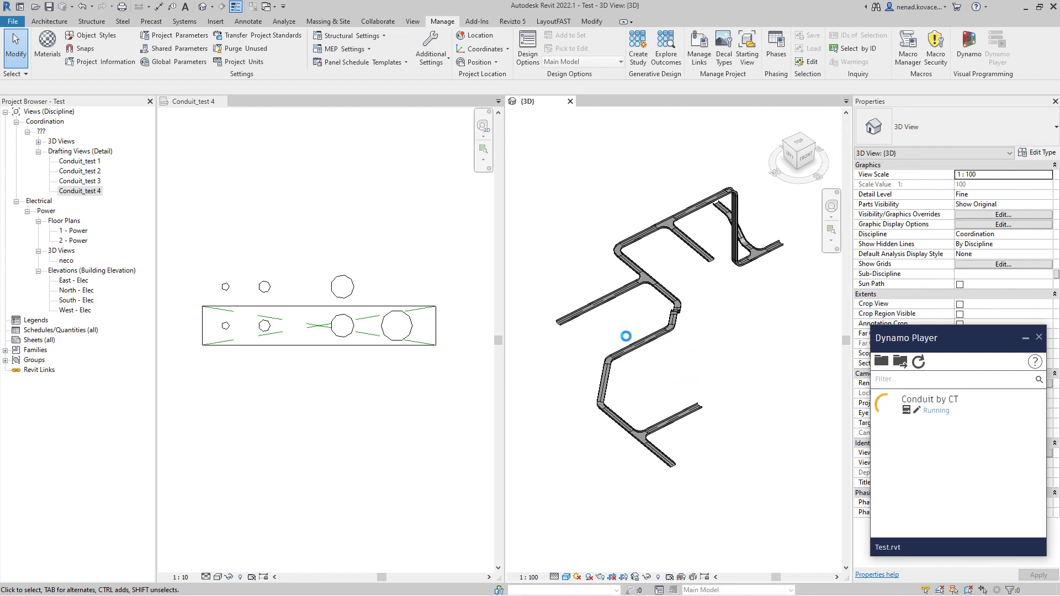
left_click_drag(602, 111, 379, 120)
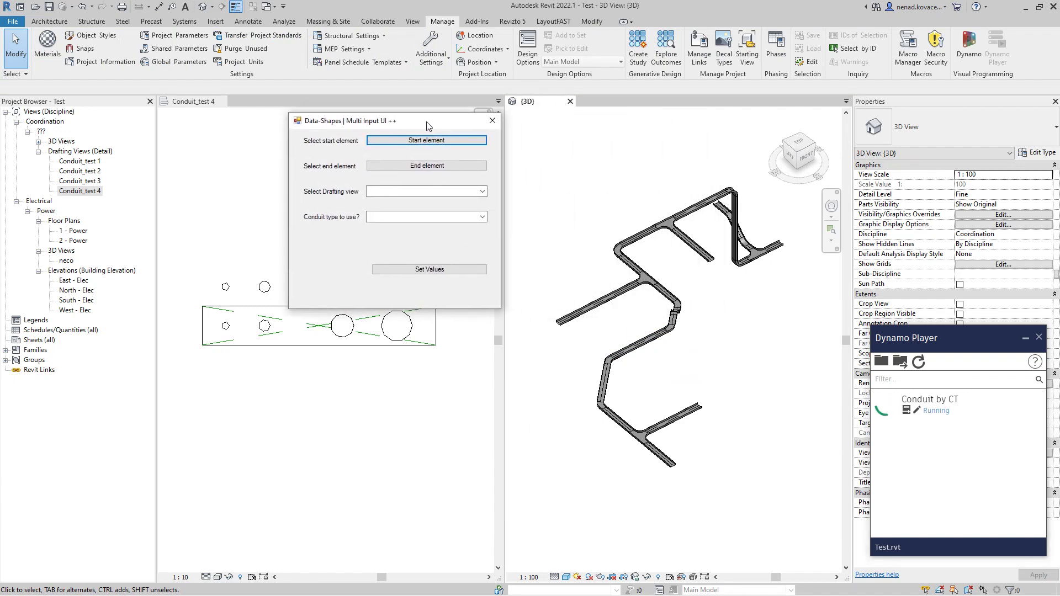
left_click(423, 141)
left_click(617, 417)
left_click(452, 166)
scroll(733, 228, "up", 6)
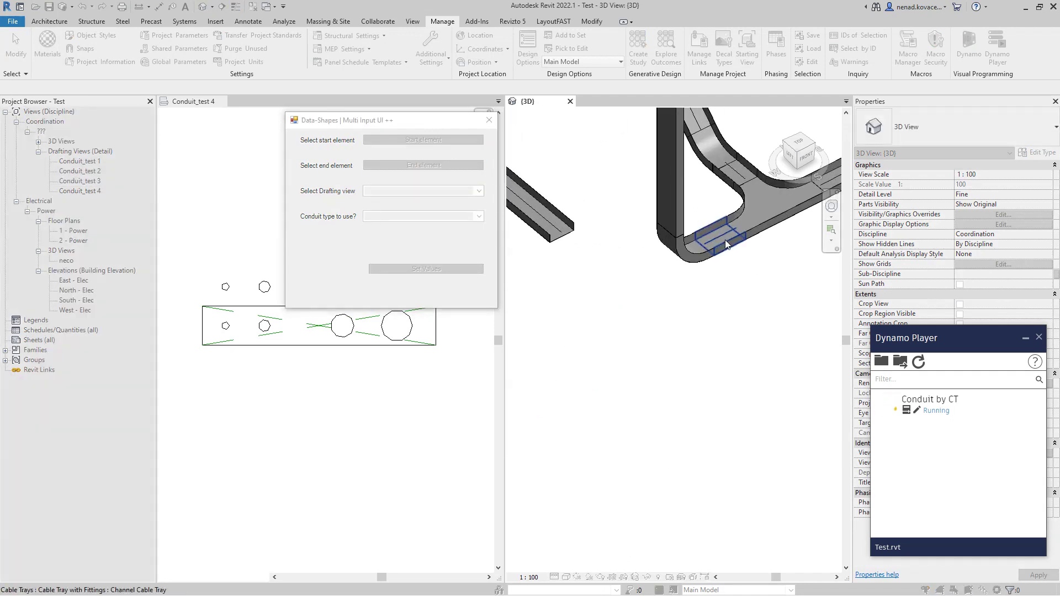
left_click(725, 240)
Step: Generate the conduits using drafting view Conduit_test 4, Conduit with Fittings, and the Electrical Metallic Tubing (EMT) type
scroll(769, 259, "down", 6)
left_click(478, 191)
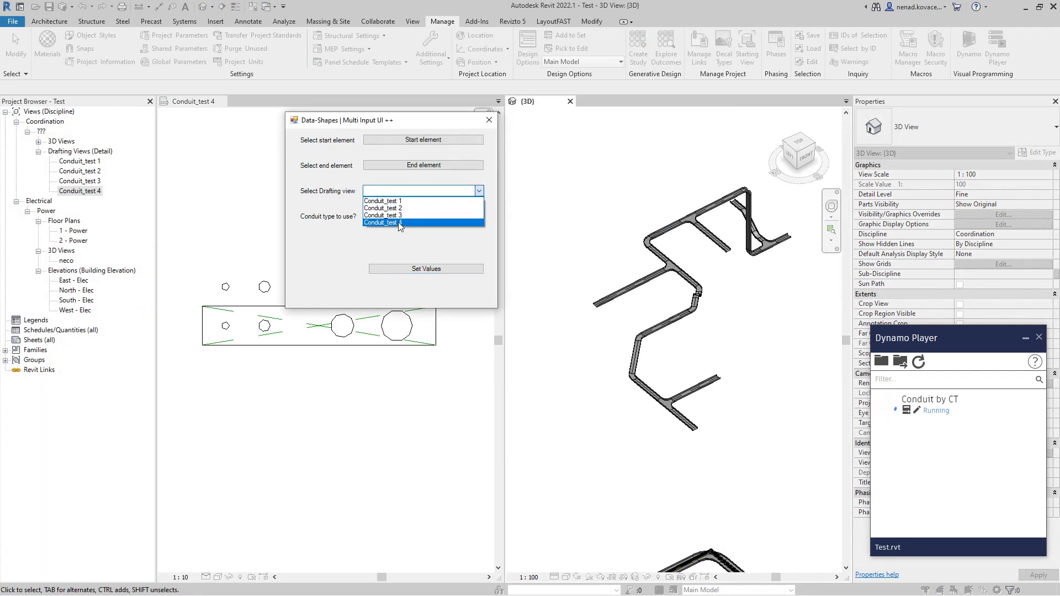
left_click(417, 225)
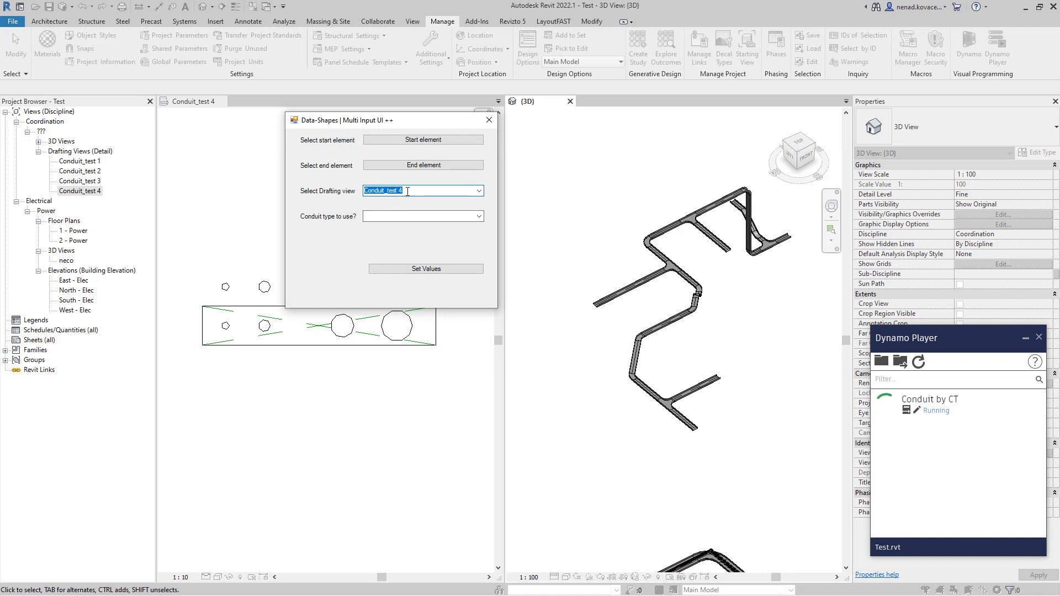
left_click(478, 215)
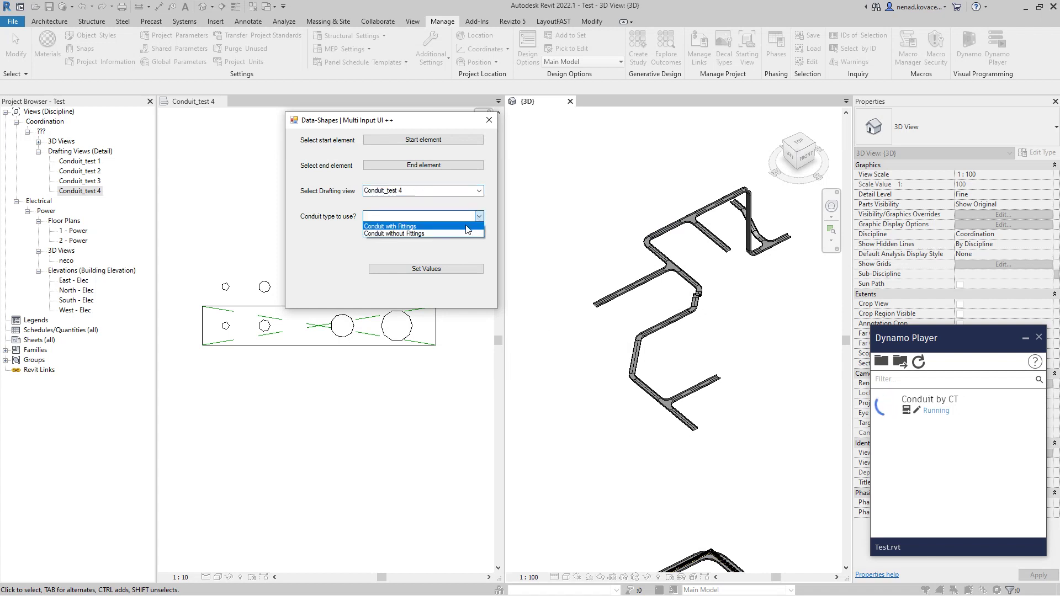
left_click(467, 226)
left_click(441, 269)
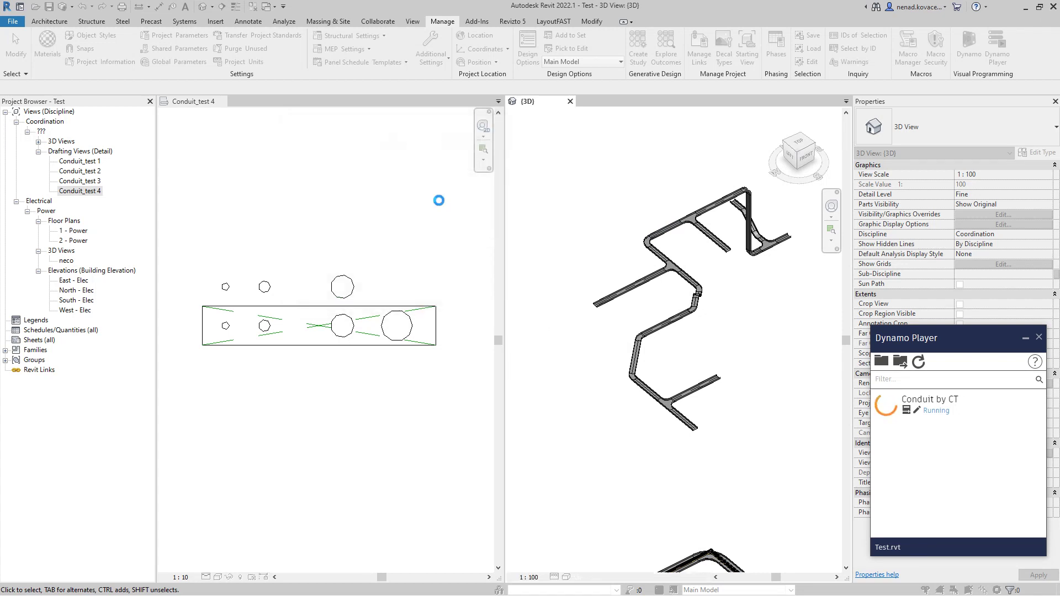
left_click(699, 136)
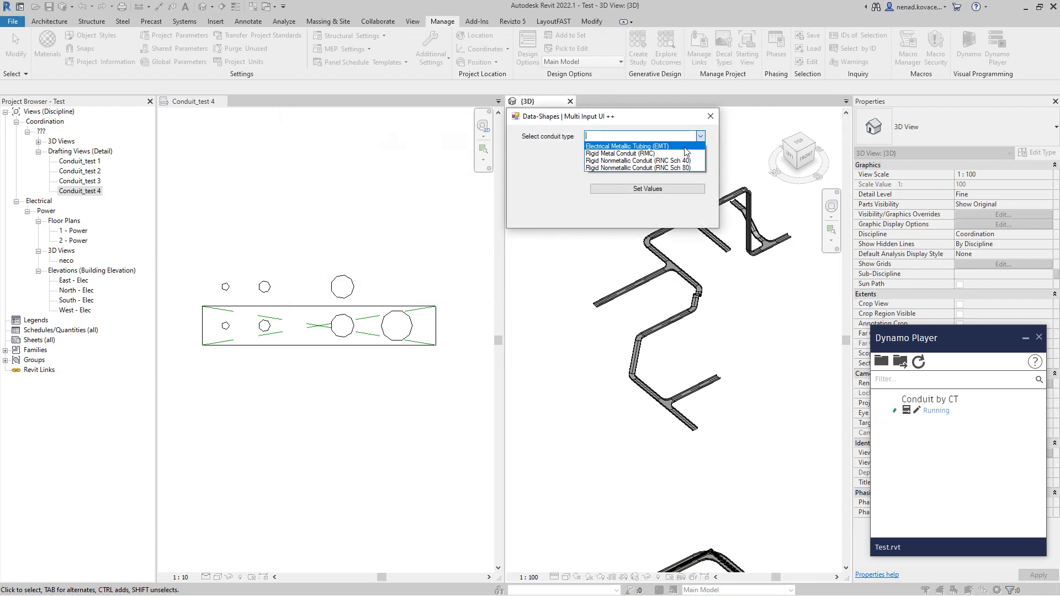
left_click(684, 147)
left_click(657, 188)
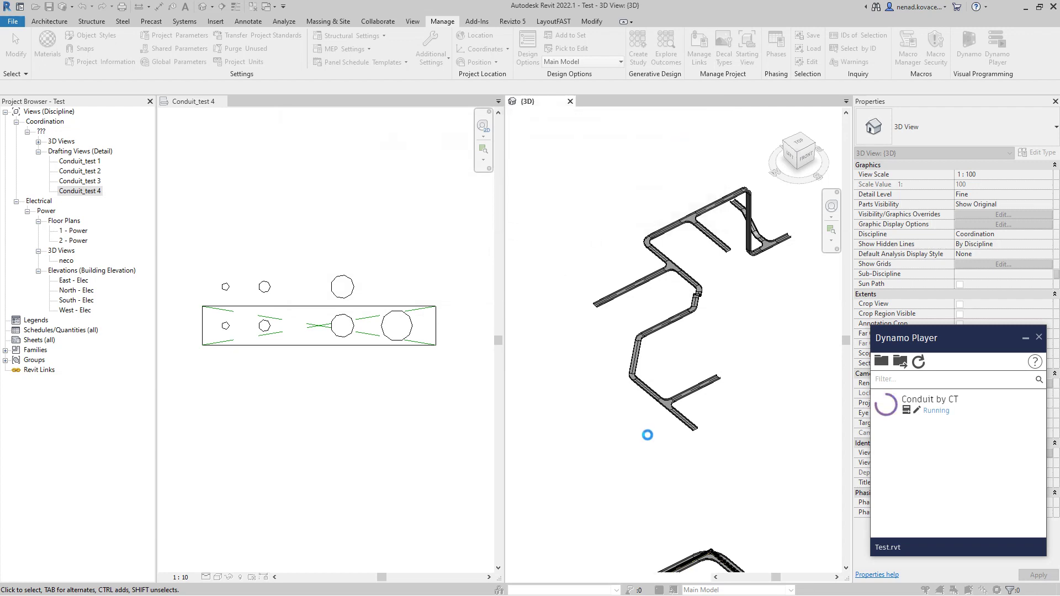
Step: Examine the conduit ends in the start tray beside the lower tee and compare their arrangement with the Conduit_test 4 layout
scroll(650, 402, "up", 8)
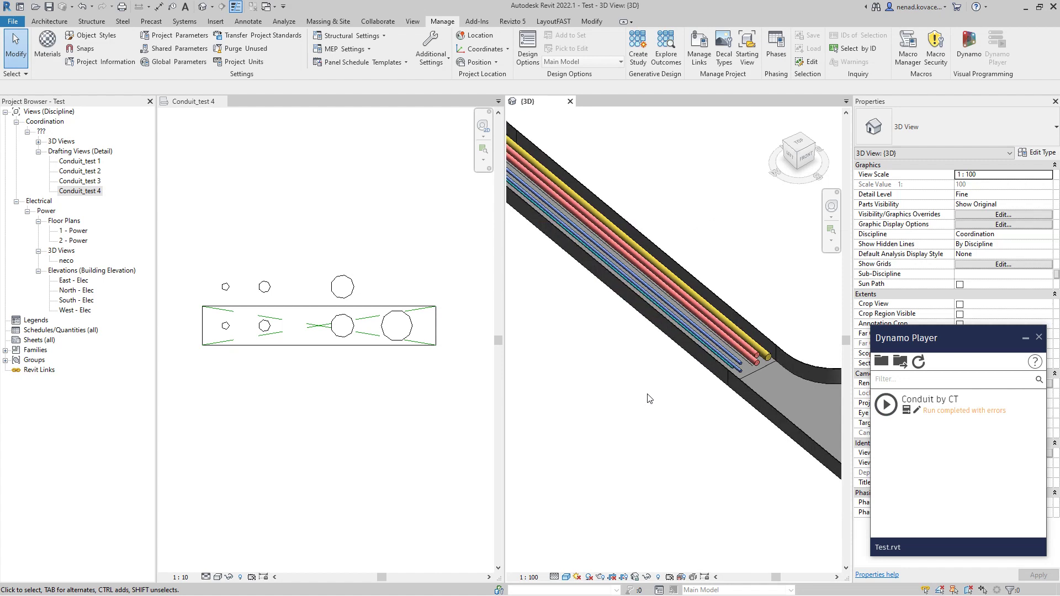
scroll(649, 398, "up", 2)
scroll(753, 366, "up", 3)
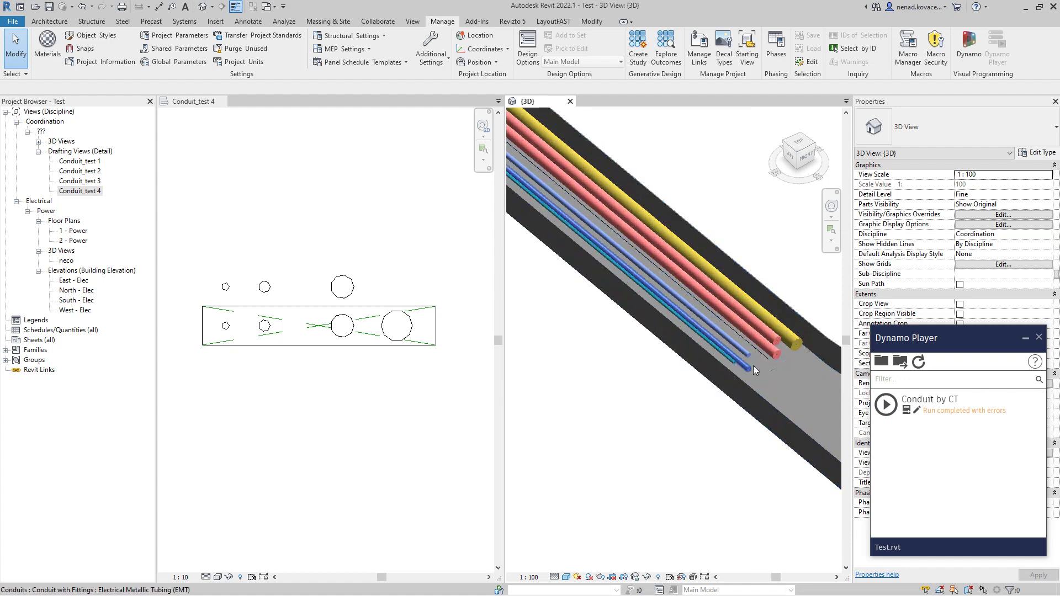
left_click(745, 369)
middle_click_drag(725, 515, 697, 451, "shift")
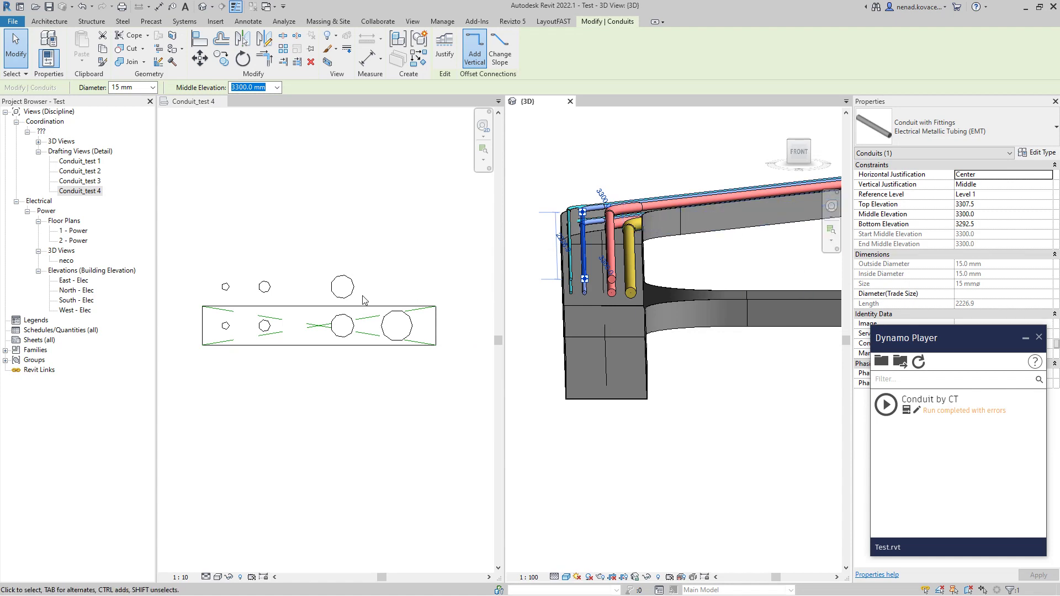
middle_click_drag(552, 358, 658, 445, "shift")
scroll(657, 445, "down", 3)
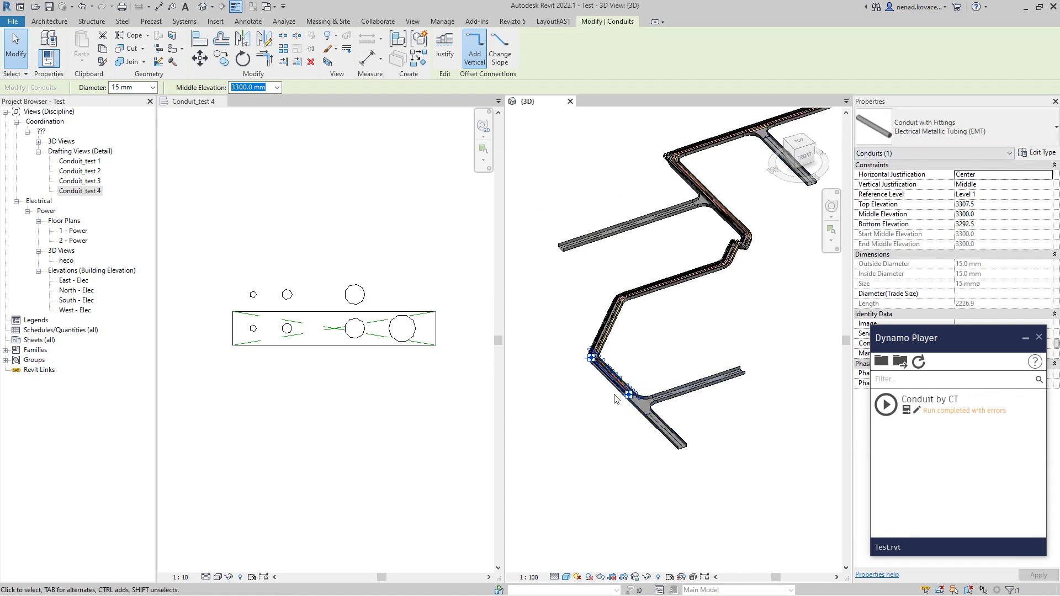
left_click(624, 439)
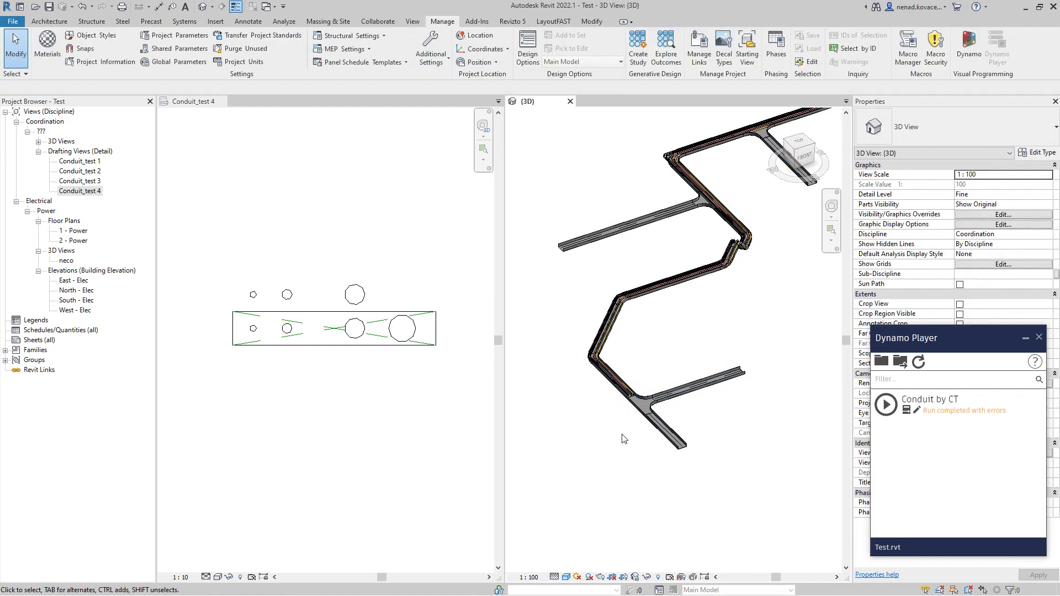
scroll(633, 433, "up", 3)
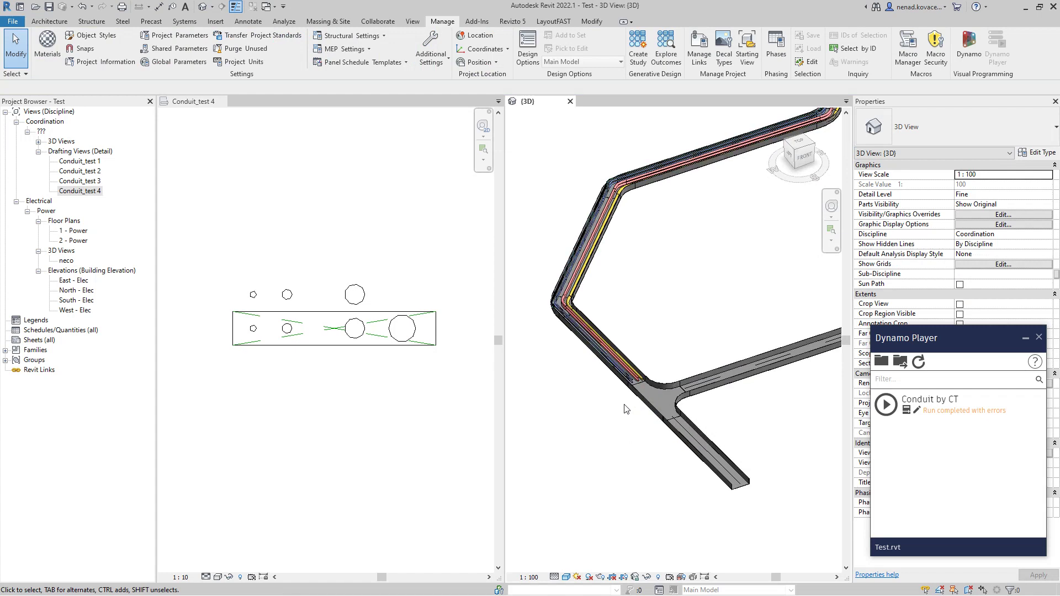
scroll(630, 383, "up", 3)
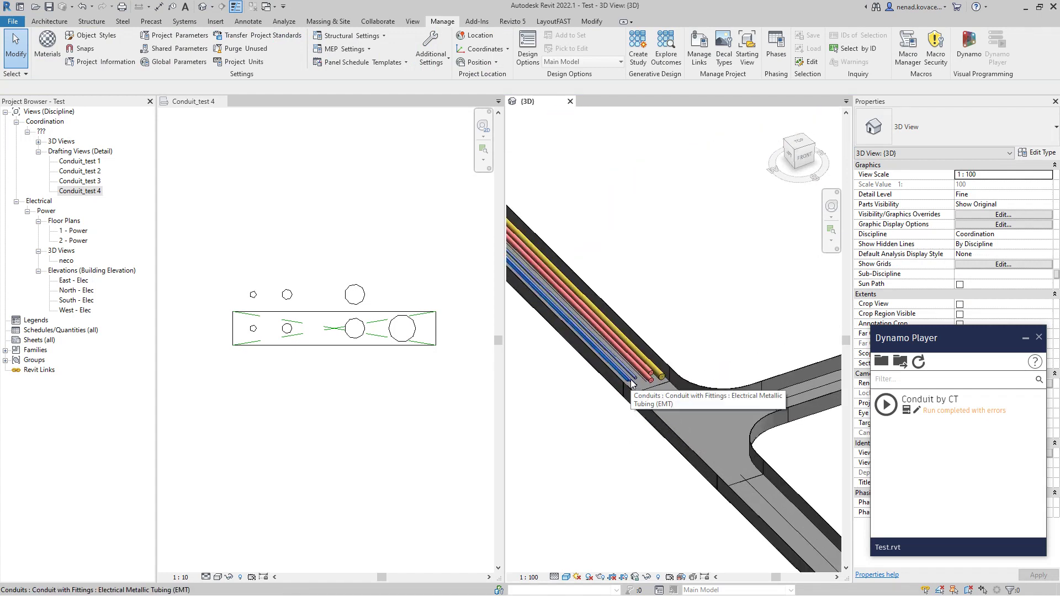
scroll(580, 490, "down", 5)
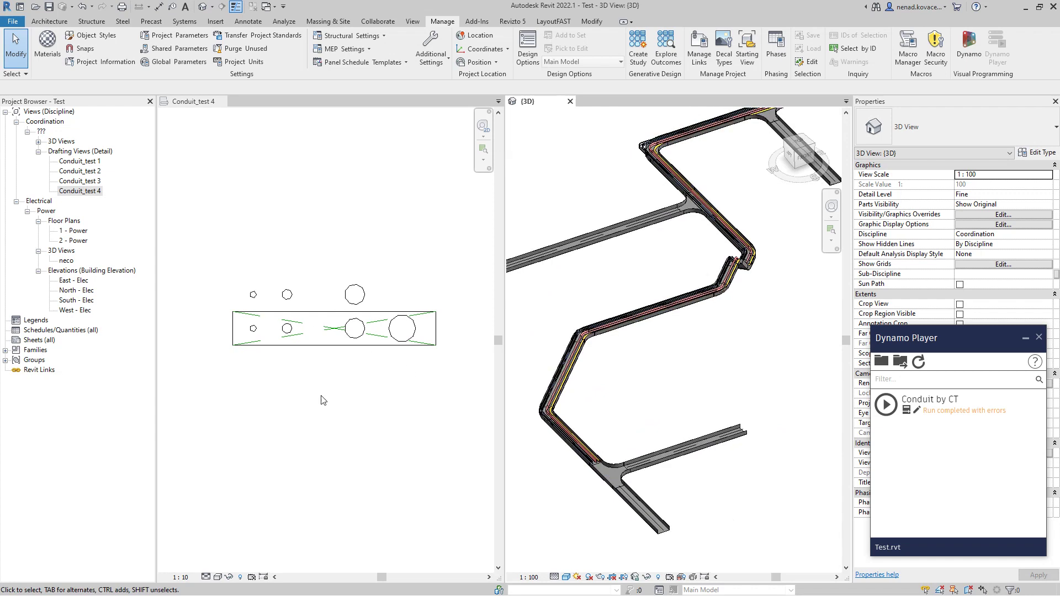
Step: Fit both views to their contents and close the Conduit_test 4 drafting view, keeping only the 3D view open
key("z")
key("a")
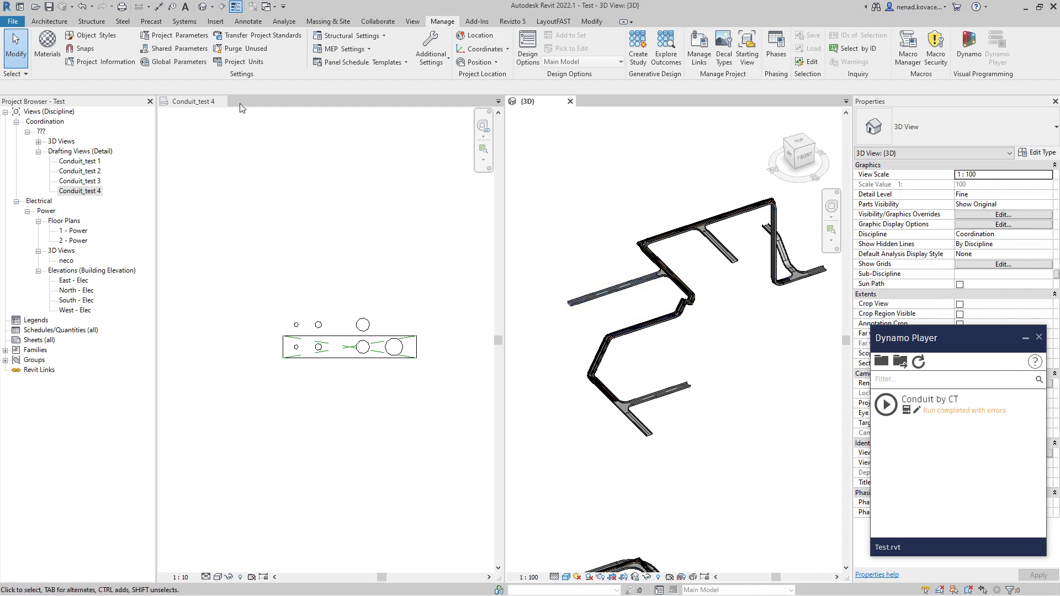
left_click(222, 101)
Step: Follow the conduits along the tray run from the lower tee to the vertical drop at the far end
scroll(335, 405, "up", 8)
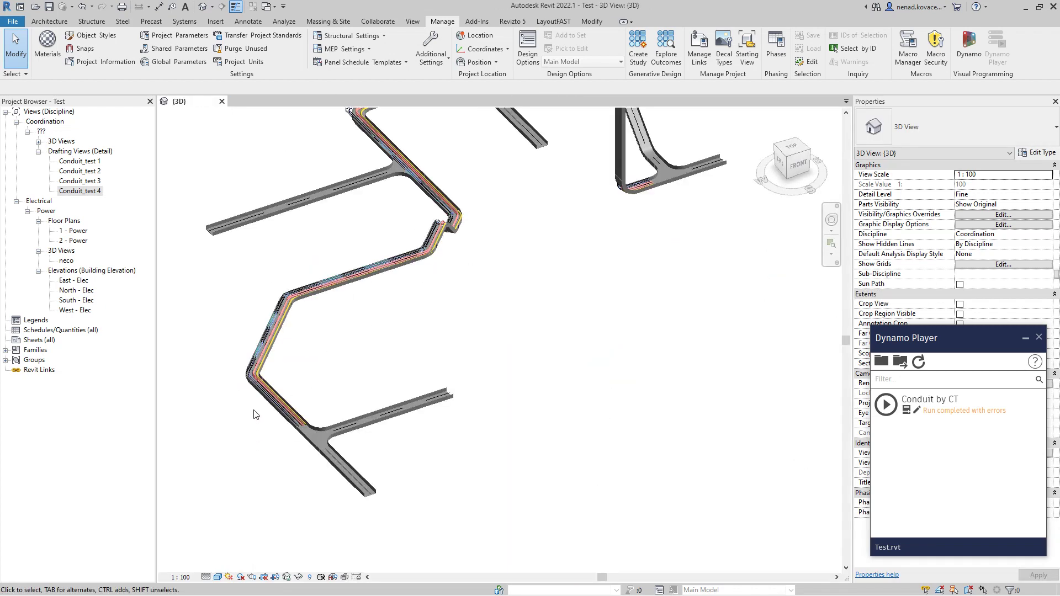
scroll(340, 414, "down", 3)
middle_click_drag(494, 353, 544, 497)
middle_click_drag(604, 375, 507, 486)
middle_click_drag(711, 322, 604, 402)
scroll(581, 279, "up", 3)
left_click(591, 261)
middle_click_drag(592, 260, 359, 331, "shift")
scroll(556, 472, "up", 3)
left_click(517, 475)
middle_click_drag(517, 475, 634, 436, "shift")
left_click(634, 436)
Step: Examine how the conduits pass through the vertical inside bend below the drop and end in the short tray
scroll(516, 432, "up", 5)
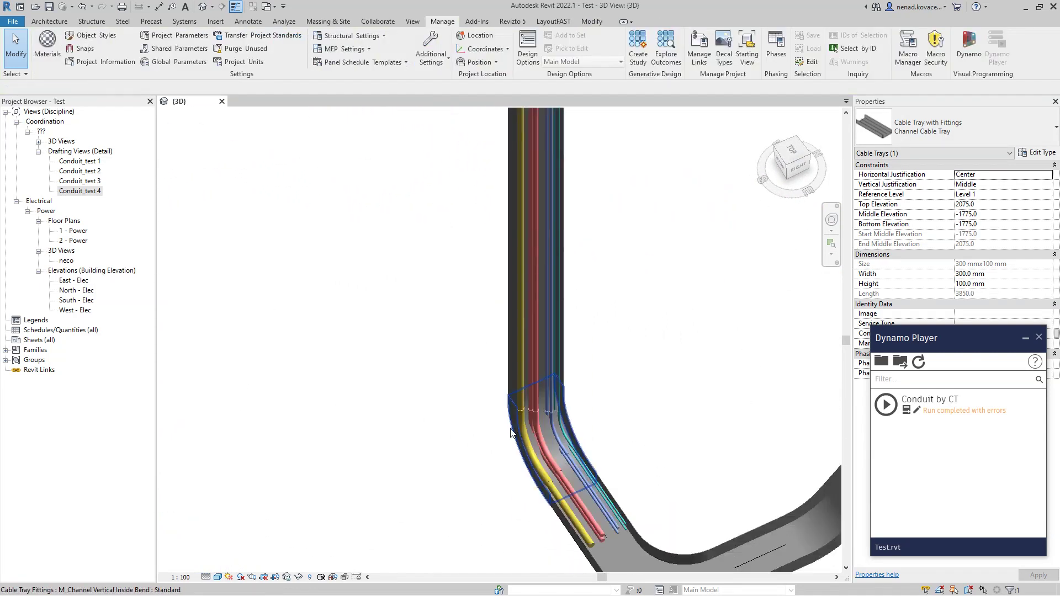
middle_click_drag(561, 488, 390, 390)
left_click(413, 463)
middle_click_drag(463, 461, 457, 449, "shift")
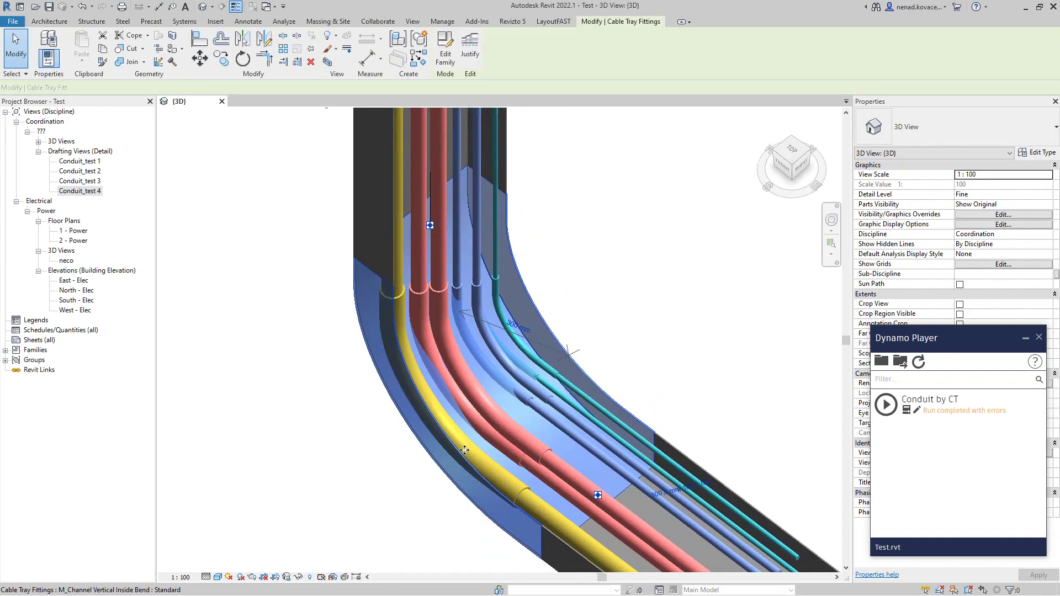
key("Escape")
middle_click_drag(425, 482, 552, 276, "shift")
middle_click_drag(653, 279, 612, 389, "shift")
scroll(611, 388, "down", 3)
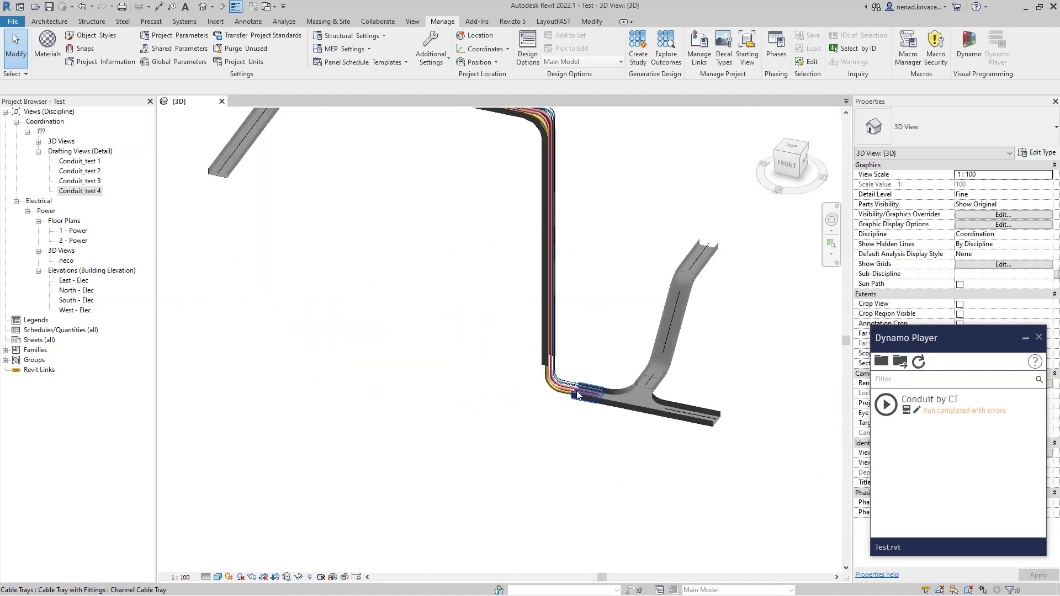
scroll(532, 462, "down", 3)
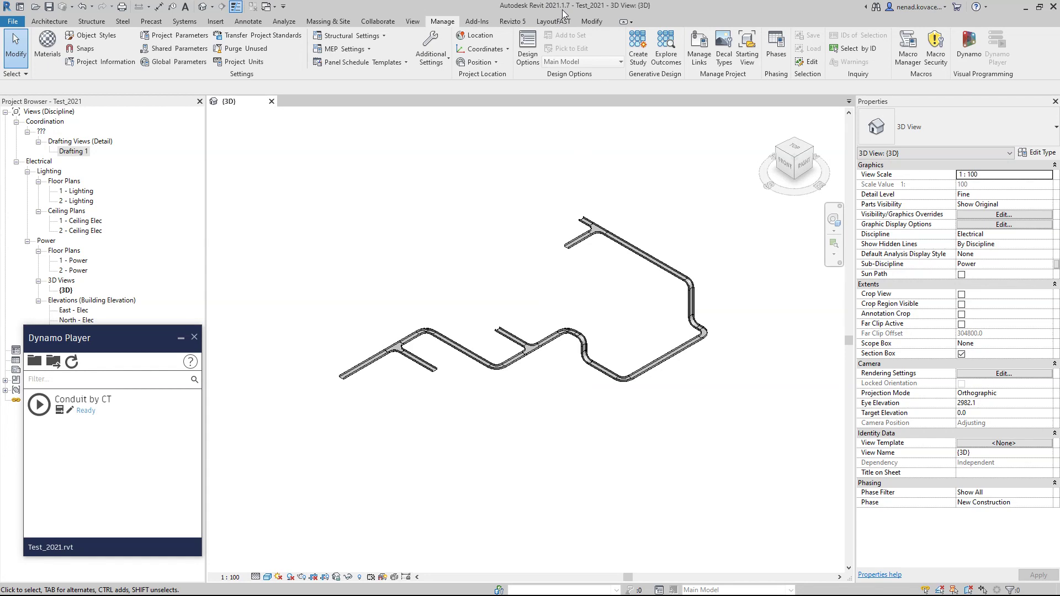
Step: In the Revit 2021 project Test_2021, open Drafting 1 and set the radius of the leftmost circle inside the tray outline to 10 mm
scroll(576, 312, "up", 2)
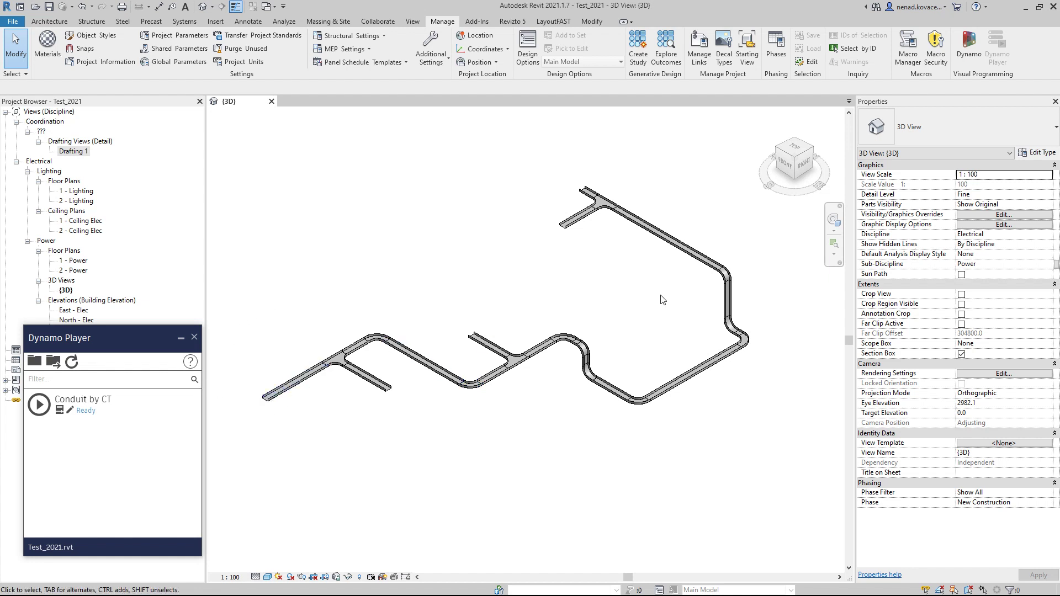
double_click(69, 152)
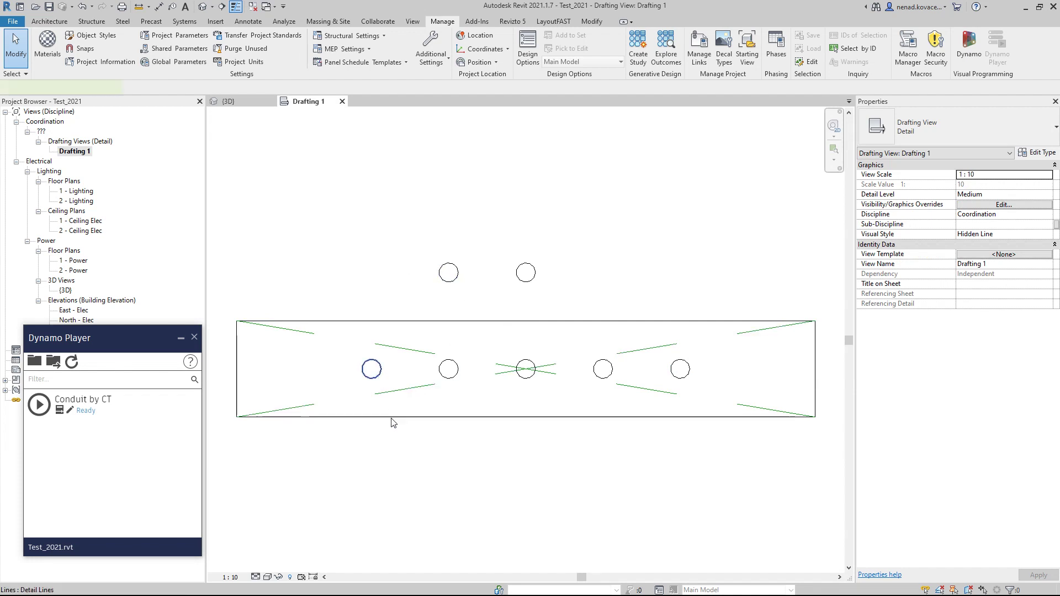
left_click(379, 376)
left_click(348, 358)
type("10")
key("Return")
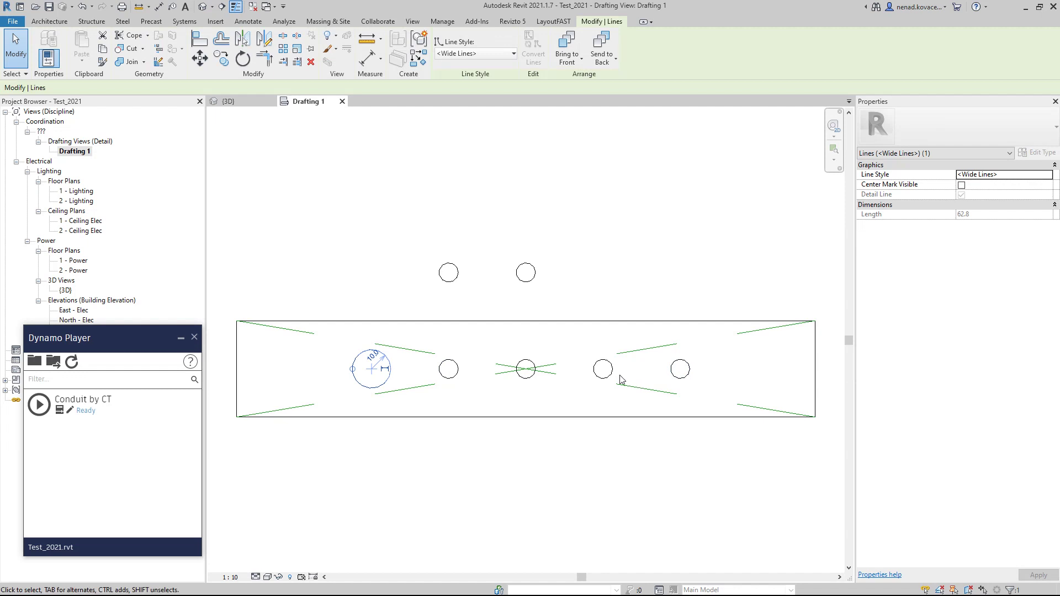
Step: Set the radius of the fourth circle from the left inside the tray outline to 10 mm
left_click(597, 360)
left_click(599, 362)
type("10")
key("Return")
key("Escape")
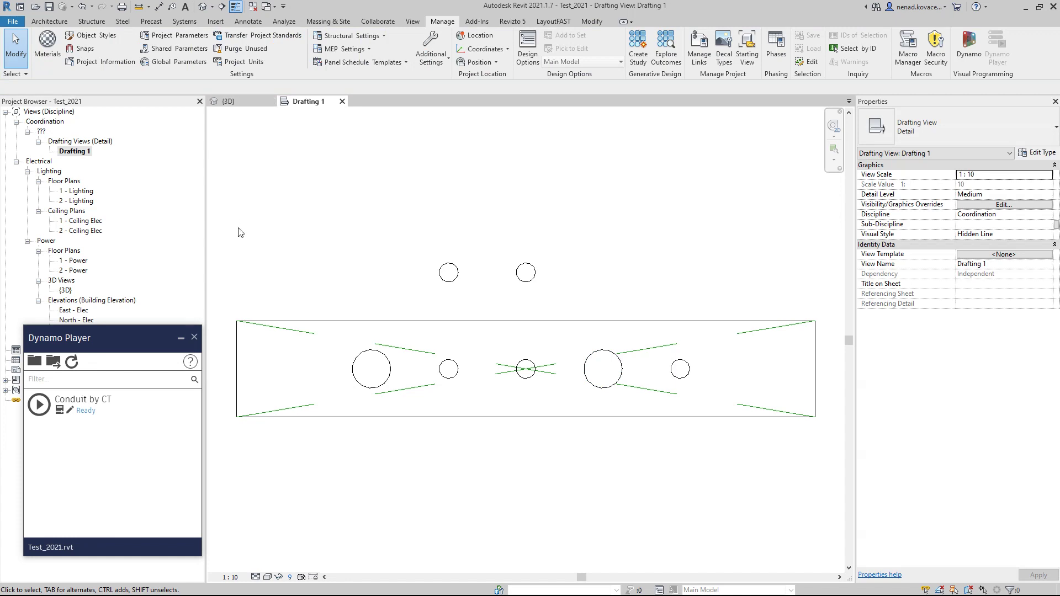
Step: Run Conduit by CT in the 3D view, picking the branch tray at the left tee as start and the upper tee's branch tray as end
left_click(243, 104)
left_click(39, 404)
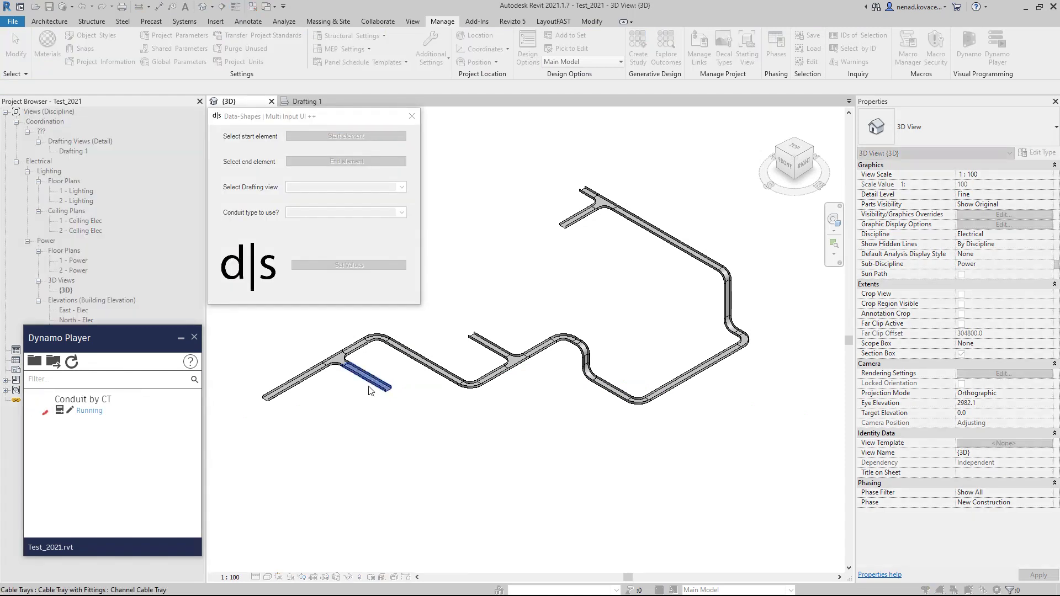
left_click(351, 161)
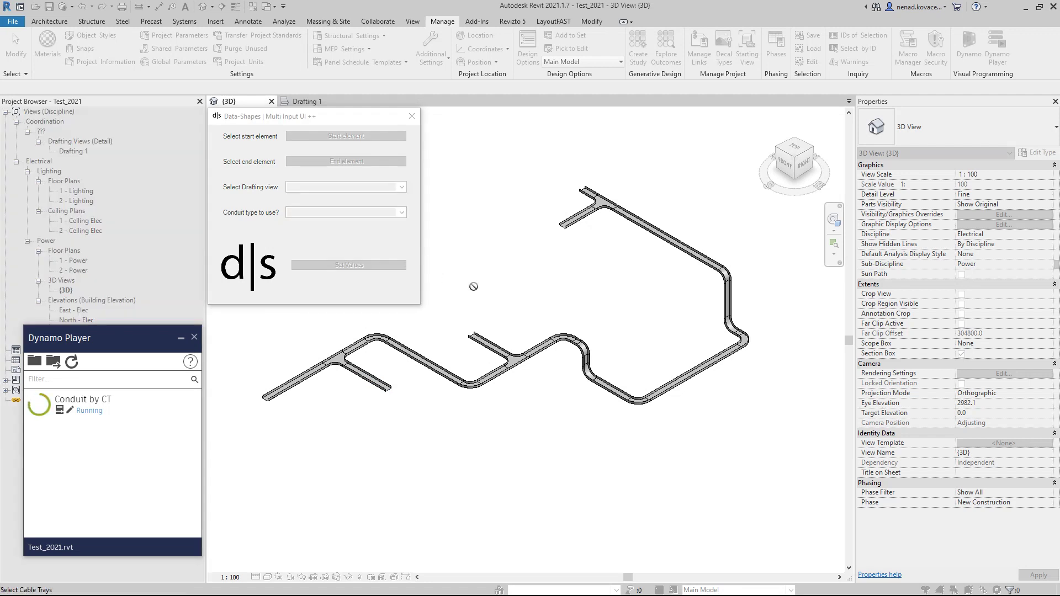
left_click(578, 221)
Step: Generate the conduits using drafting view Drafting 1, Conduit without Fittings, and type Rigid Nonmetallic Conduit (RNC Sch 80)
left_click(401, 188)
left_click(317, 205)
left_click(396, 215)
left_click(363, 231)
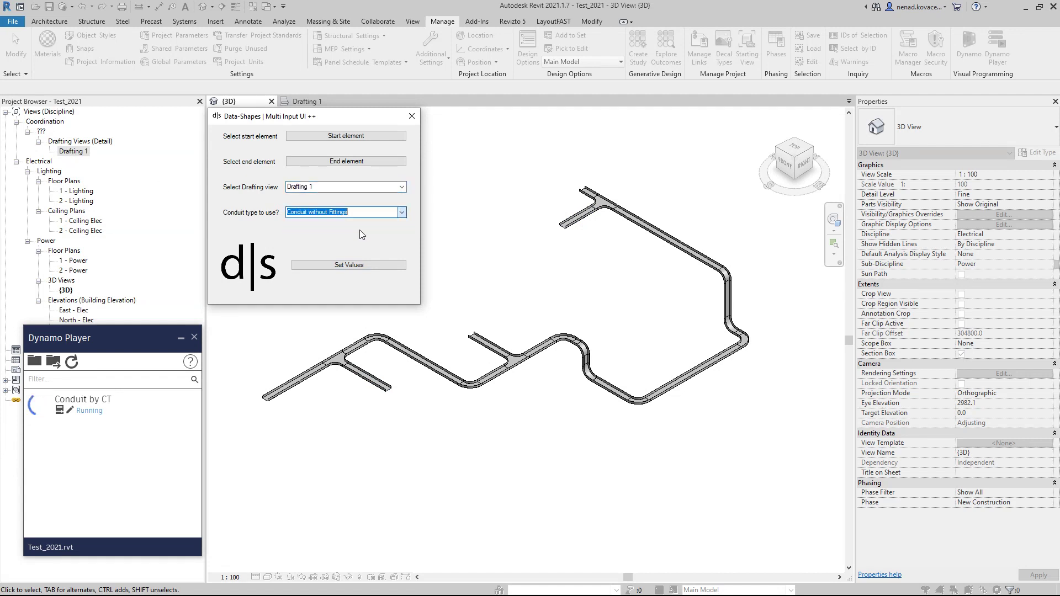
left_click(350, 265)
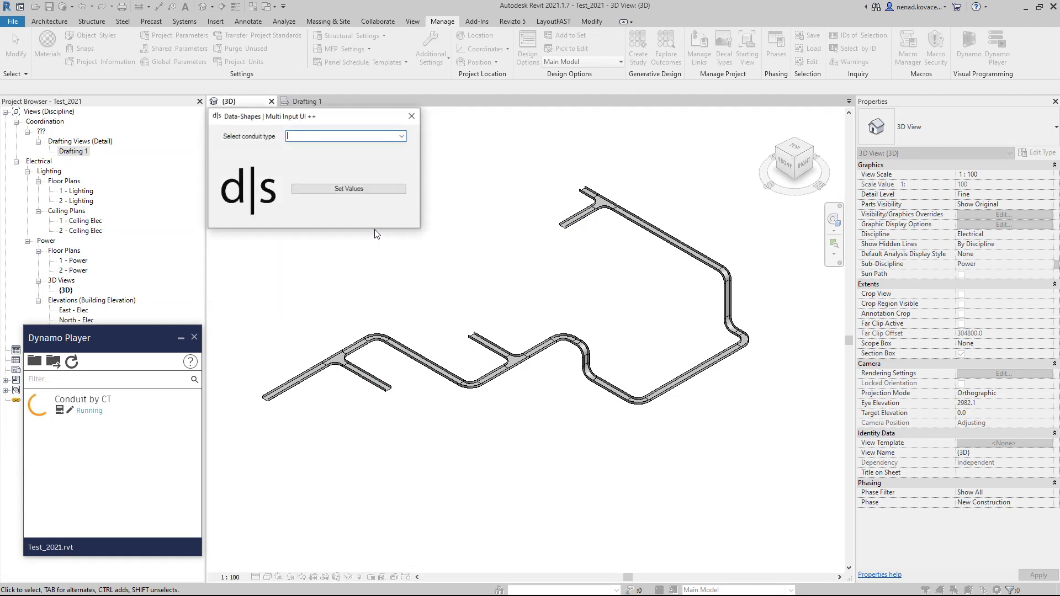
left_click(402, 137)
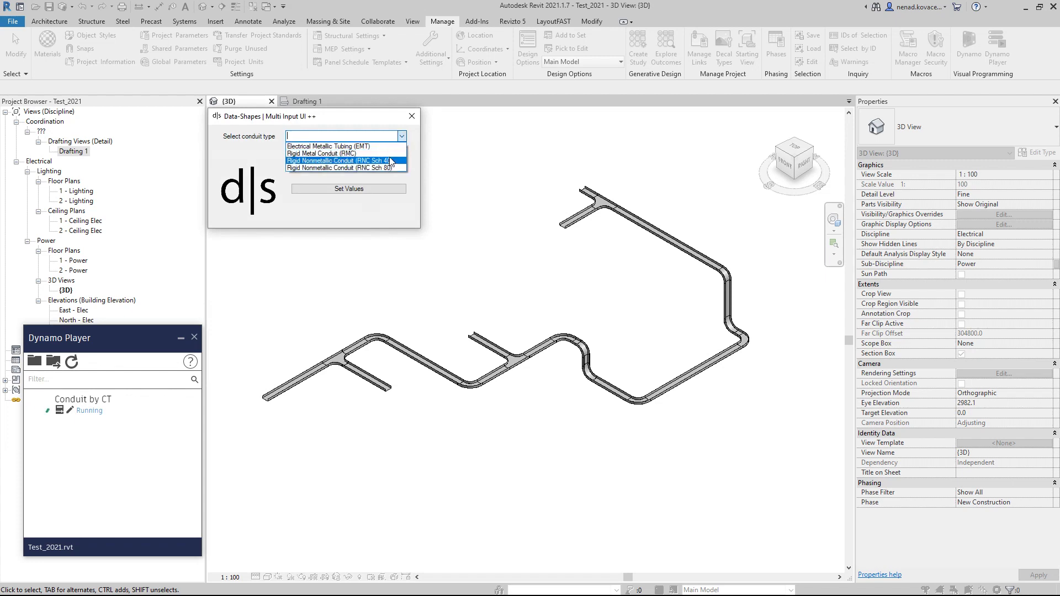
left_click(387, 167)
left_click(367, 189)
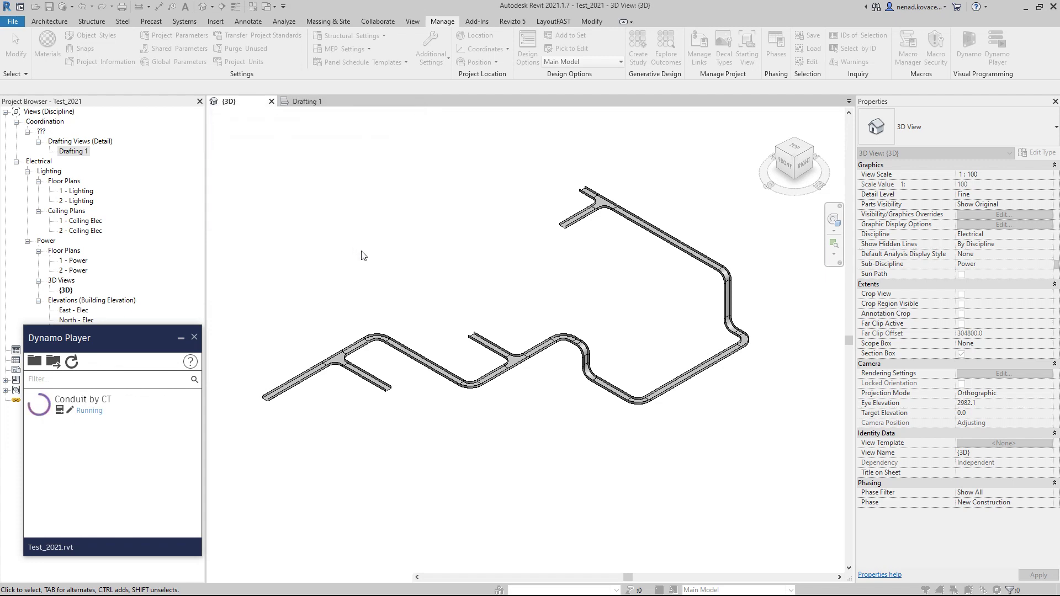
Step: Examine the generated conduits at the open end of the start branch tray
scroll(375, 408, "up", 5)
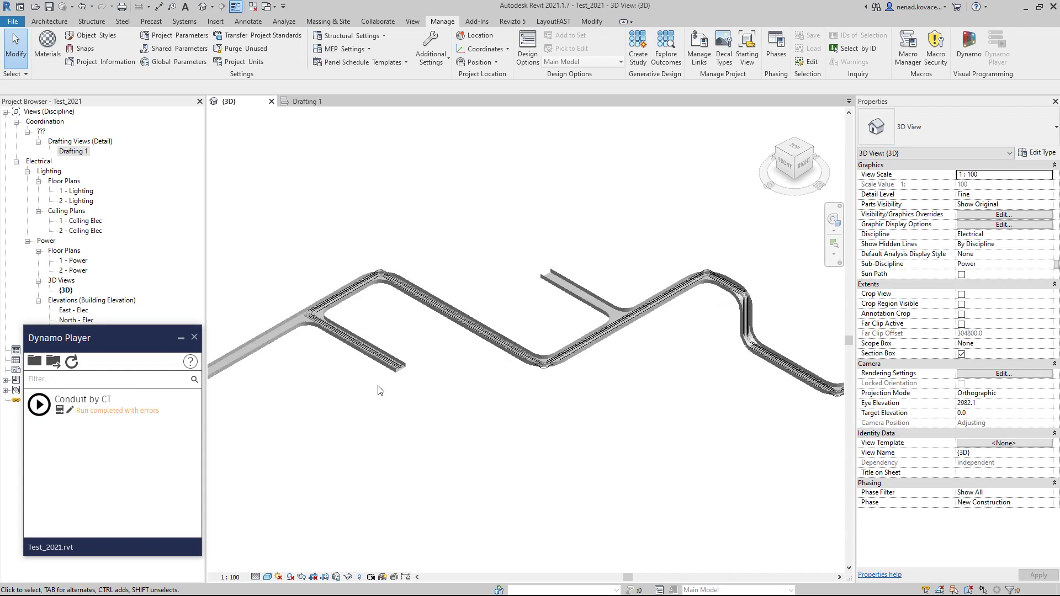
scroll(389, 368, "up", 6)
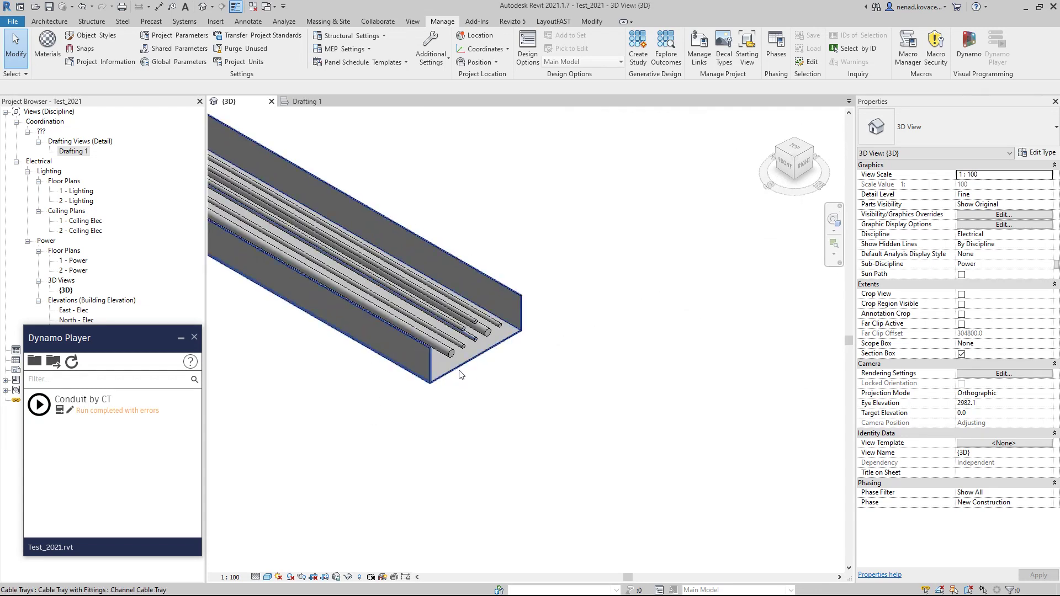
left_click(453, 355)
middle_click_drag(549, 457, 522, 424, "shift")
scroll(604, 376, "down", 3)
scroll(550, 360, "up", 2)
key("Escape")
Step: Temporarily isolate the start branch tray with its conduits and view them in cross-section from the right side
left_click_drag(415, 369, 547, 429)
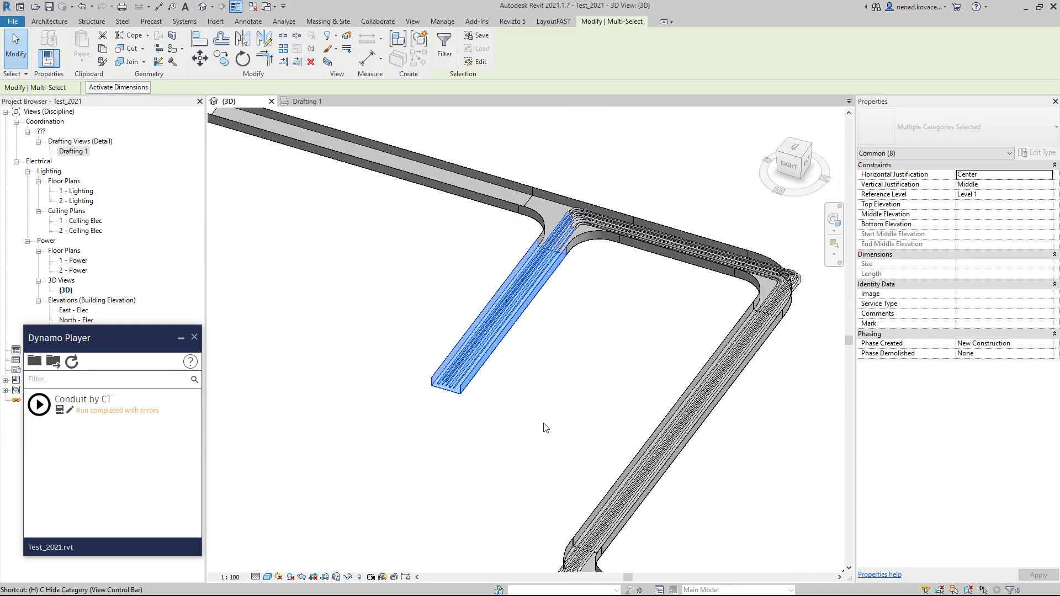
key("h")
key("i")
key("Escape")
left_click(788, 164)
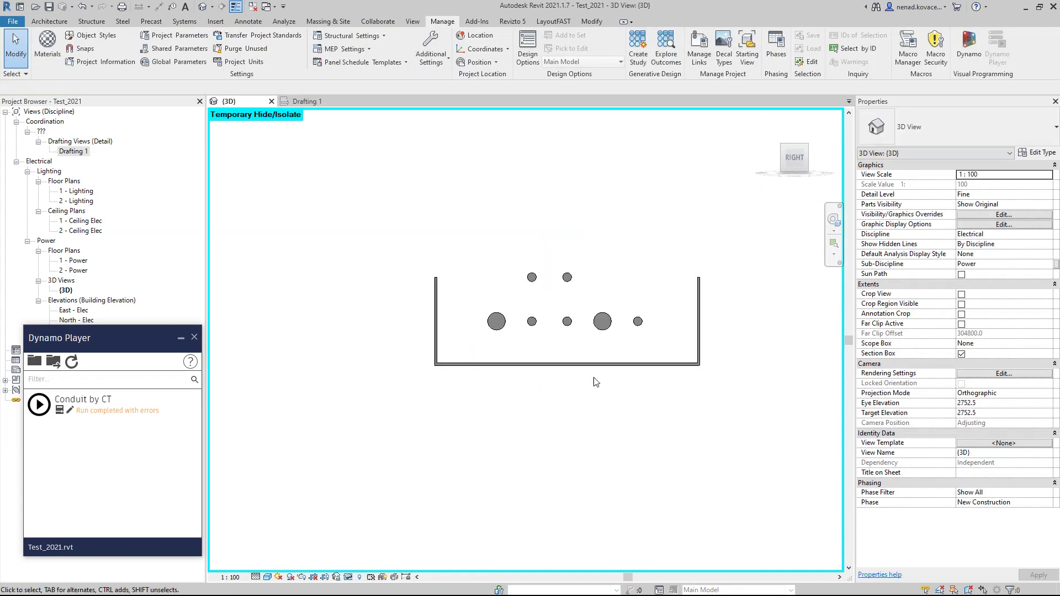
Step: Bring up the Drafting 1 view and tile it with the 3D view for comparison
left_click(303, 101)
key("w")
key("t")
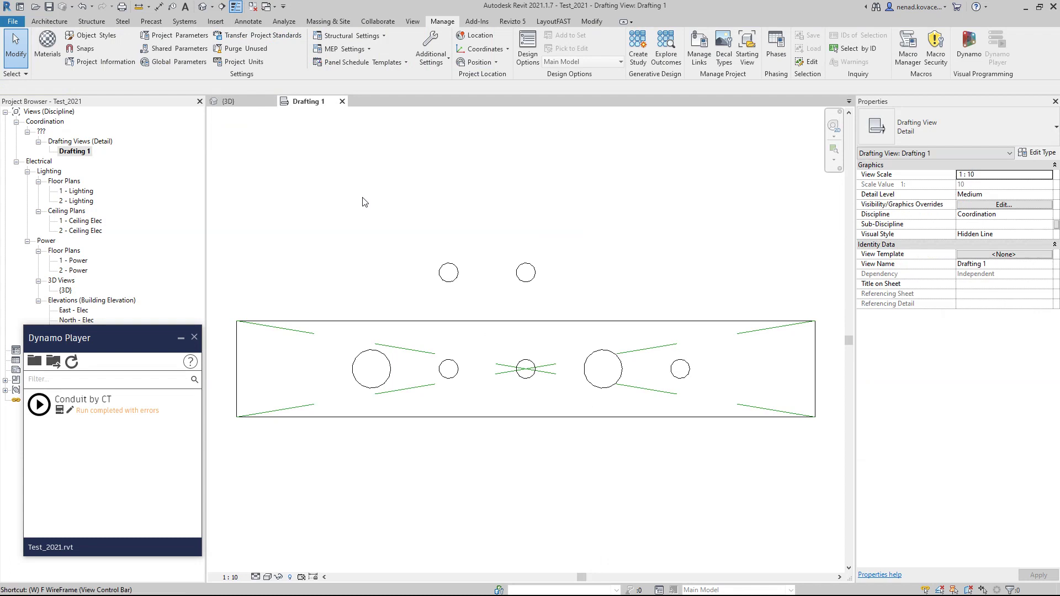
Step: Switch the tiled views back to tabs and reset the temporary isolation in the 3D view
key("z")
key("a")
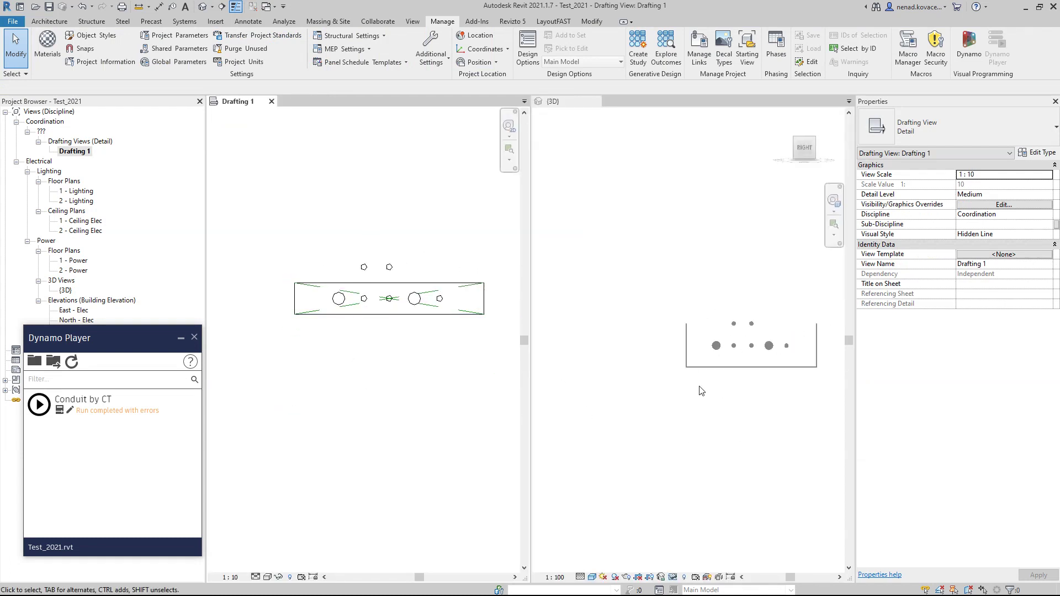
left_click(691, 369)
key("t")
key("w")
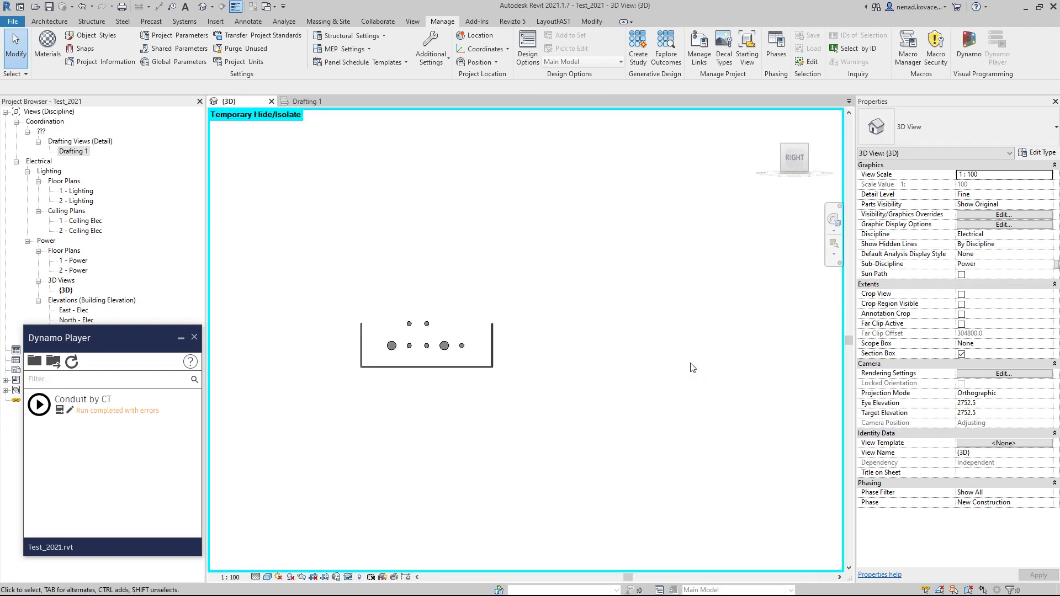
middle_click_drag(411, 259, 381, 314, "shift")
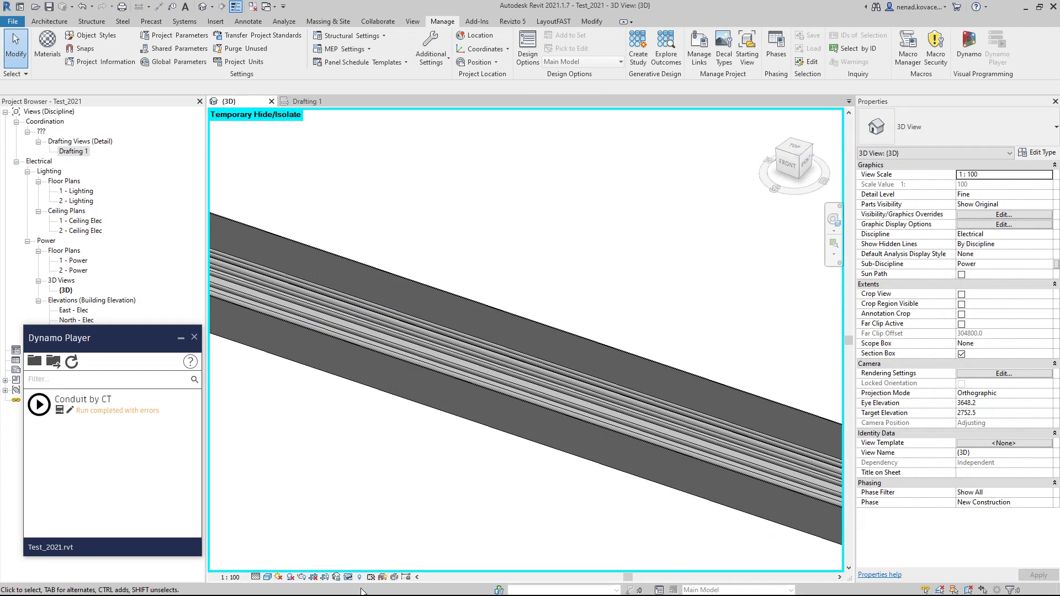
left_click(348, 577)
left_click(356, 565)
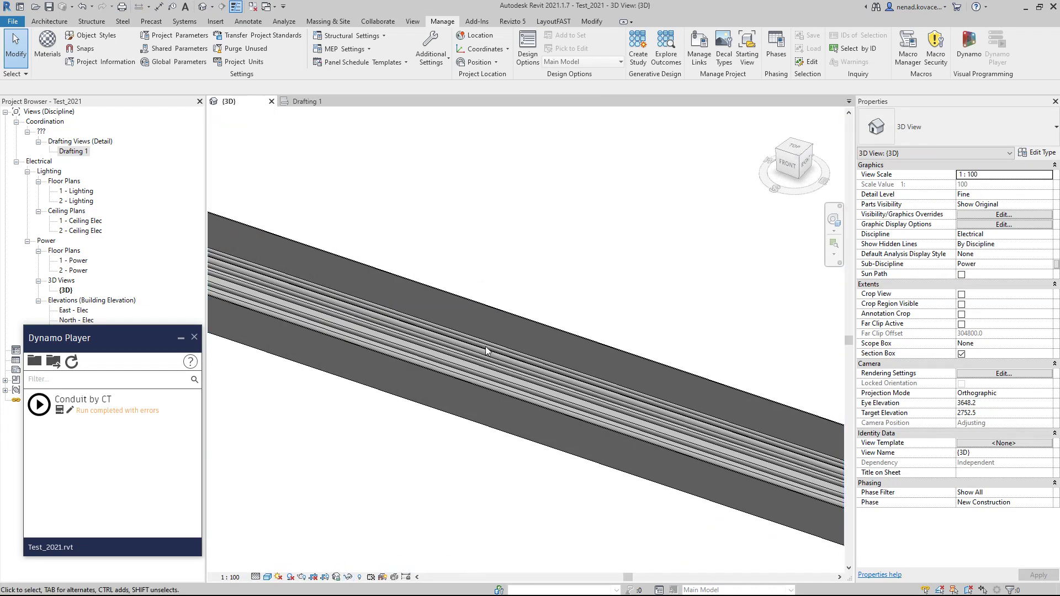
Step: Inspect the conduit elbows at the tray tee and the conduit on the vertical part of the run
scroll(331, 304, "down", 3)
scroll(330, 300, "up", 4)
scroll(332, 303, "up", 3)
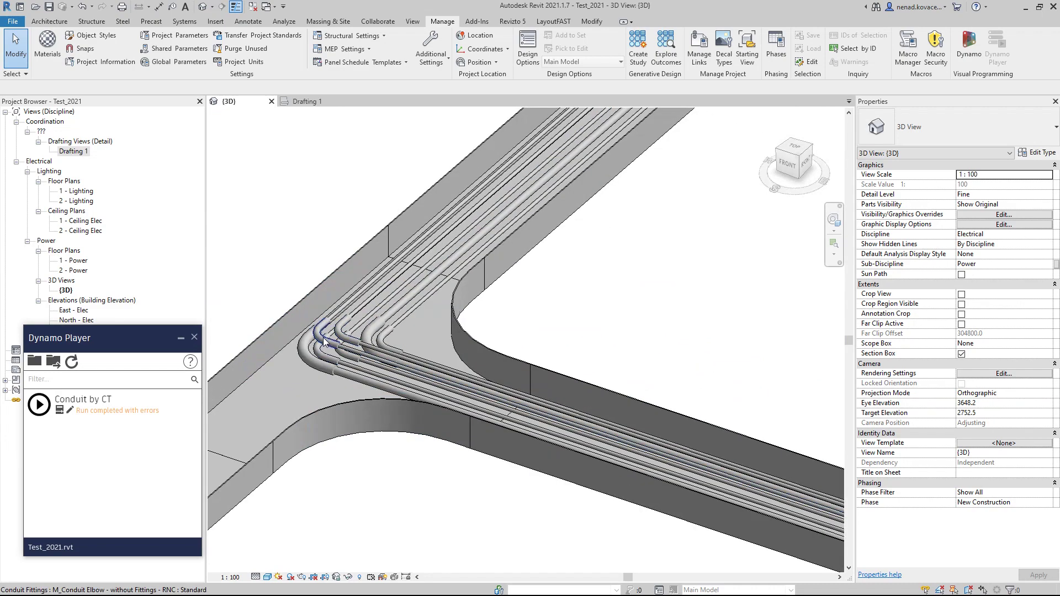
left_click(324, 342)
middle_click_drag(607, 403, 400, 377, "shift")
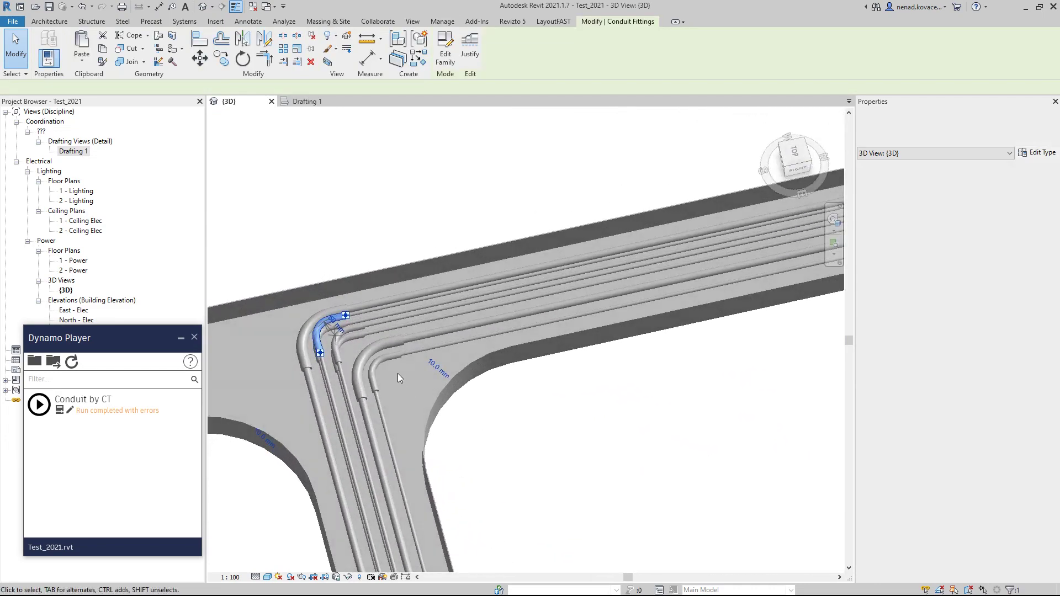
middle_click_drag(698, 482, 382, 563, "shift")
scroll(492, 450, "down", 4)
scroll(720, 439, "up", 5)
middle_click_drag(741, 452, 600, 419, "shift")
left_click(671, 305)
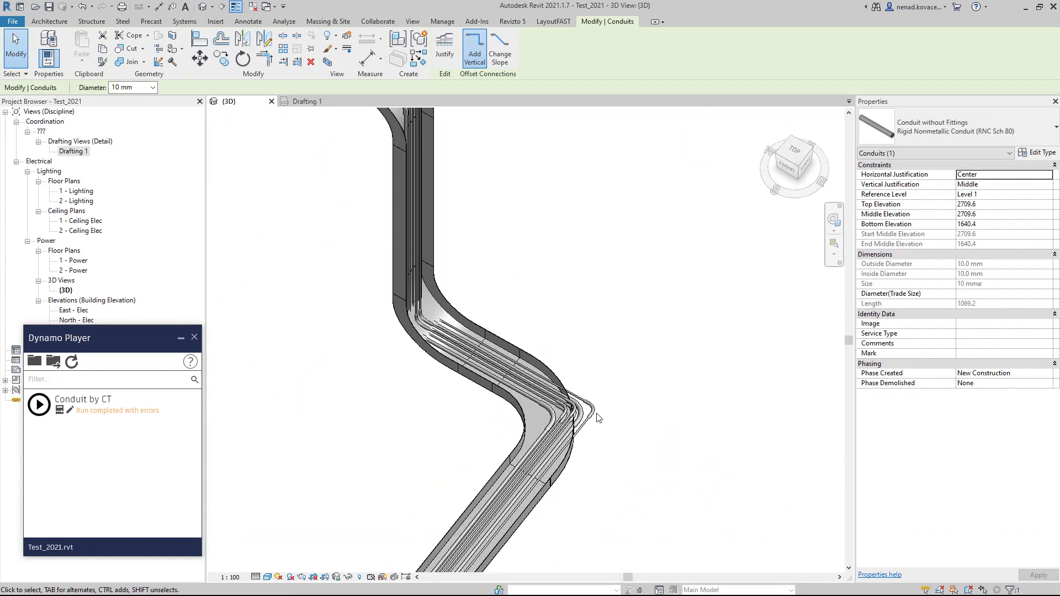
Step: Inspect the conduit bends at the tray's outer corner and the far branch tee, ending with an overview of the whole run
left_click(598, 417)
middle_click_drag(673, 431, 600, 466, "shift")
left_click(513, 447)
scroll(616, 424, "down", 2)
scroll(615, 424, "down", 2)
scroll(481, 204, "up", 5)
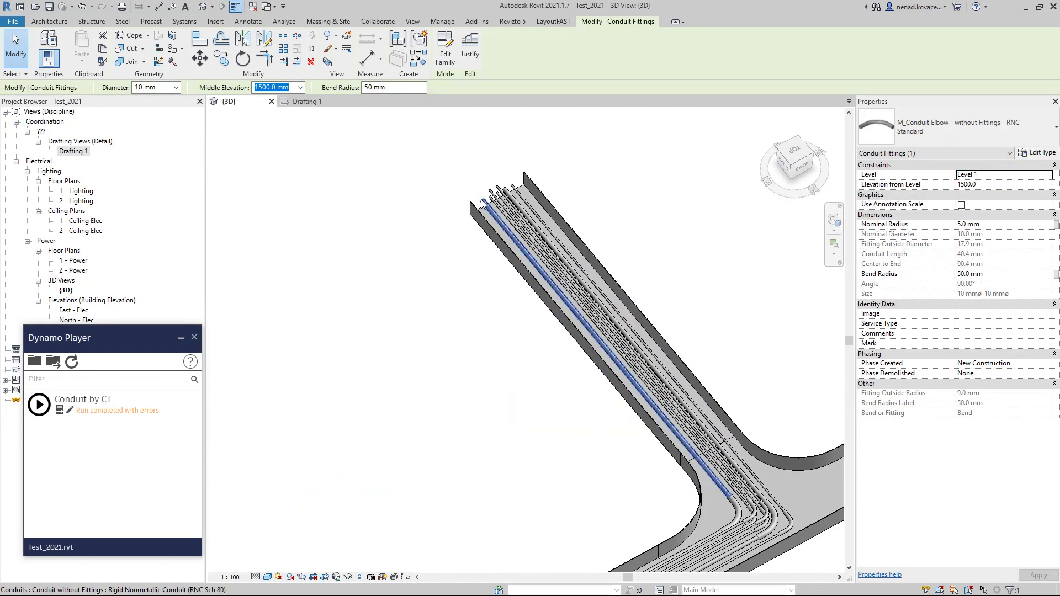
middle_click_drag(475, 303, 732, 389, "shift")
key("Escape")
scroll(732, 390, "down", 3)
scroll(449, 275, "down", 3)
middle_click_drag(449, 279, 709, 444, "shift")
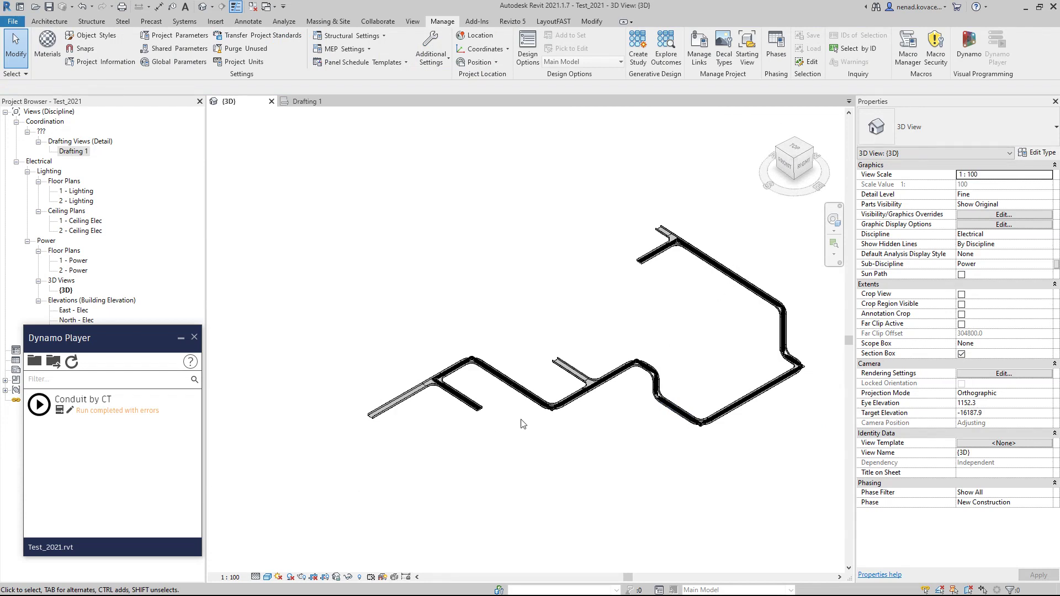
middle_click_drag(569, 351, 449, 355)
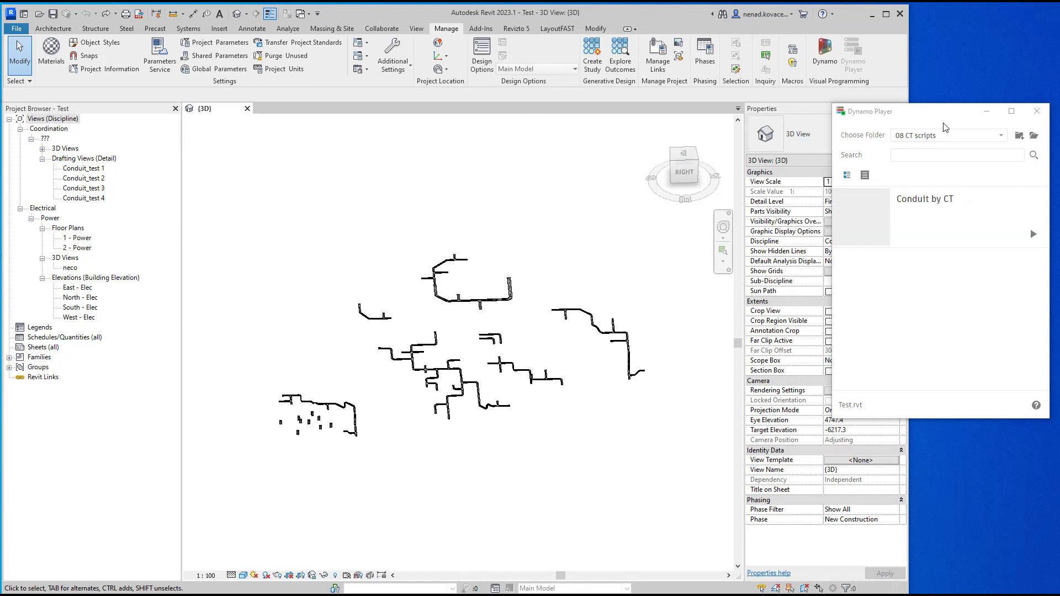
left_click(885, 14)
left_click(771, 167)
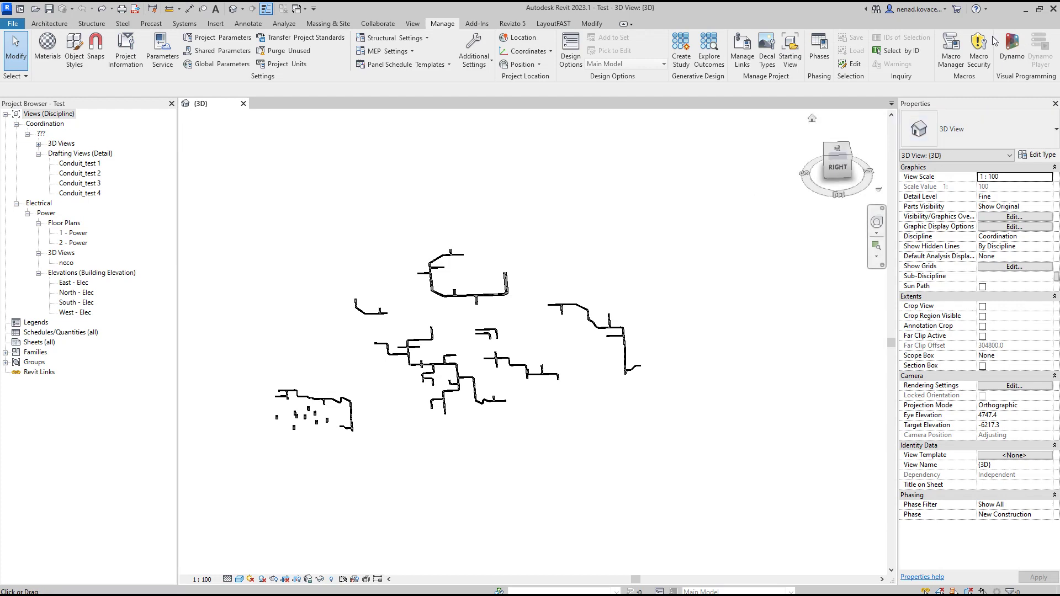
double_click(816, 18)
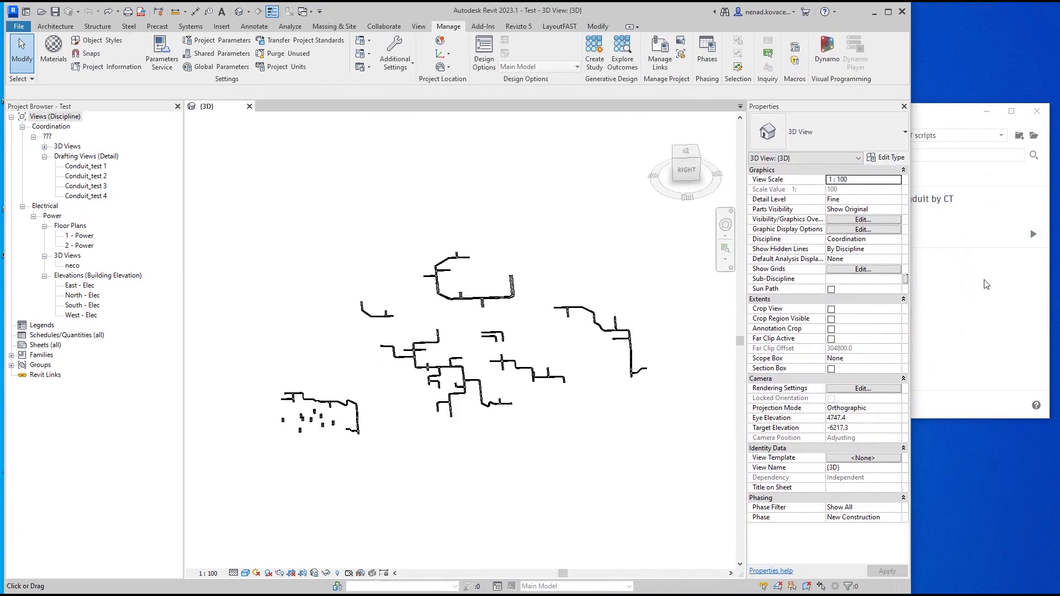
left_click(954, 116)
mouse_move(915, 122)
left_mouse_down()
mouse_move(1016, 126)
mouse_move(916, 127)
left_mouse_up()
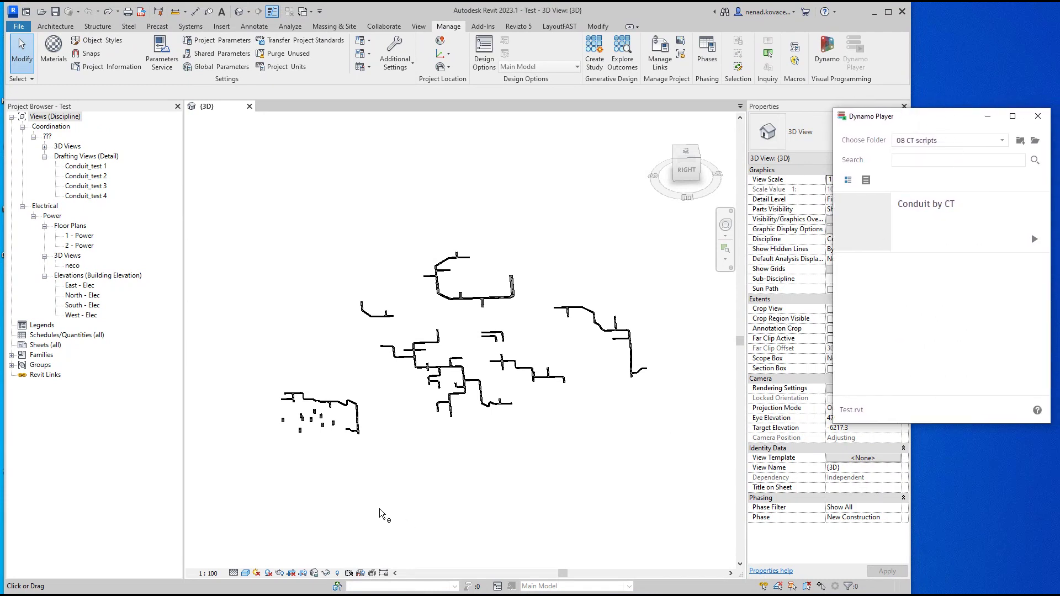
Step: In the Revit 2023 test model, examine the long cable tray run above the equipment cabinets
left_click(389, 474)
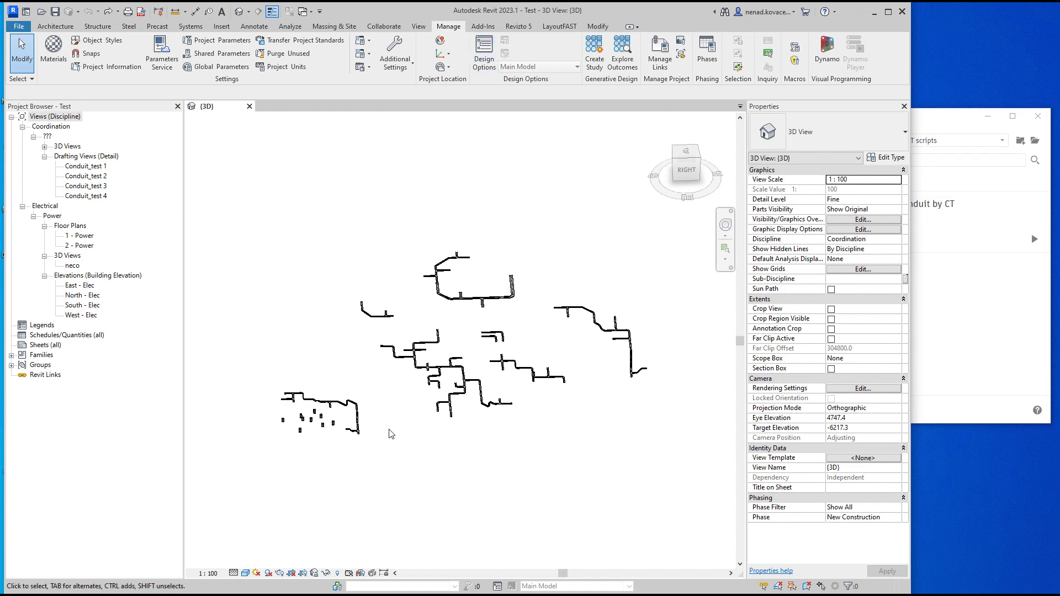
scroll(341, 432, "up", 2)
middle_click_drag(436, 436, 315, 365, "shift")
scroll(316, 365, "up", 5)
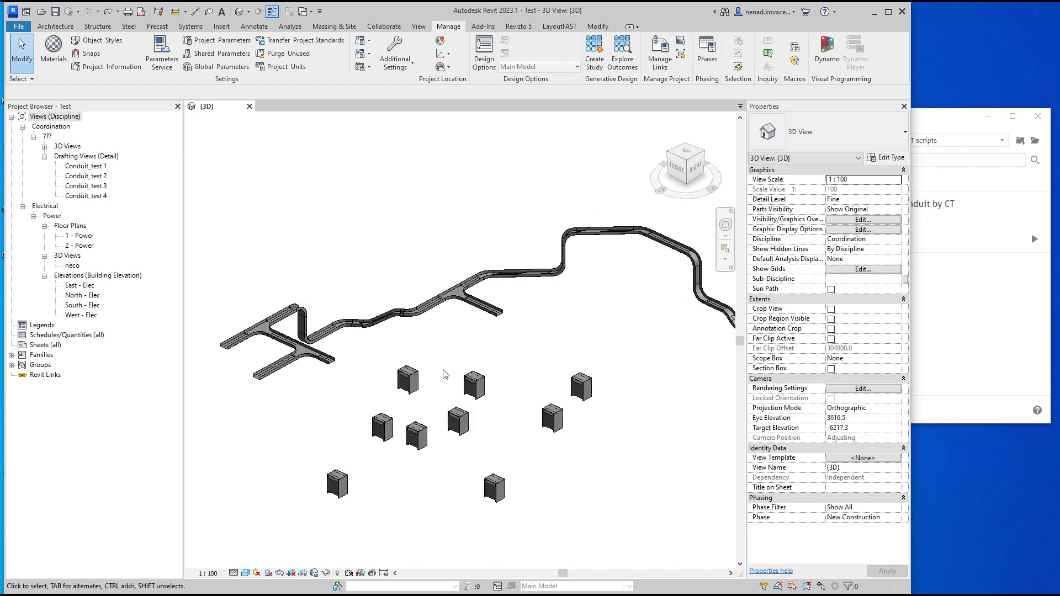
scroll(447, 375, "down", 3)
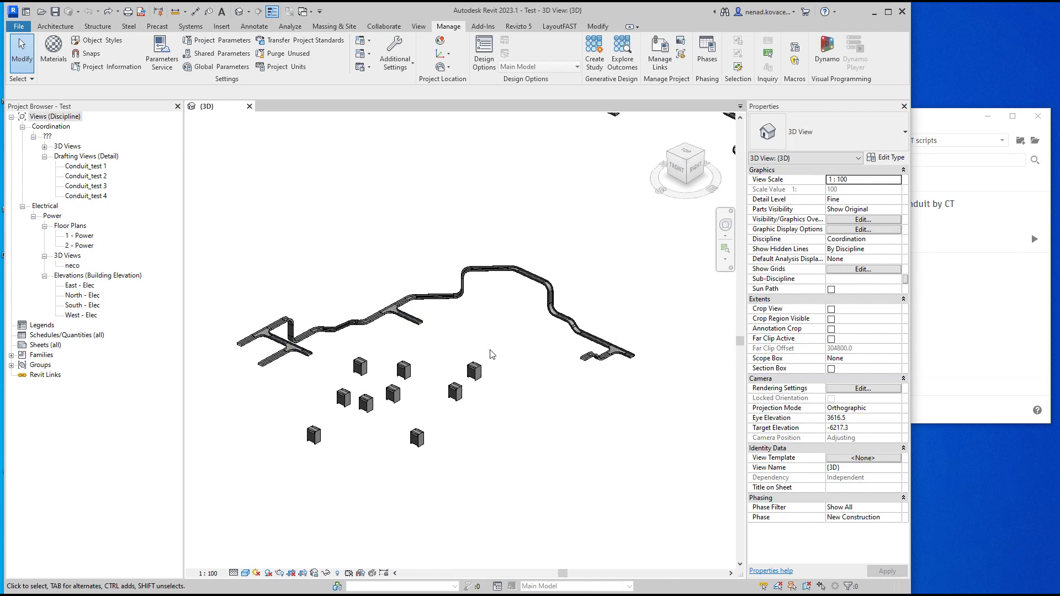
scroll(292, 365, "up", 2)
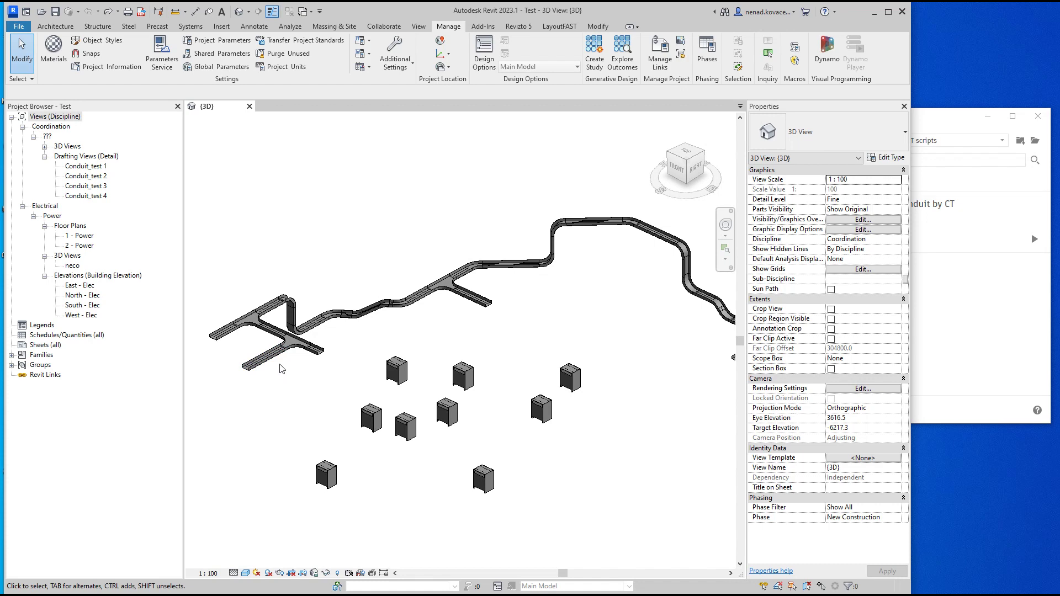
scroll(277, 286, "down", 2)
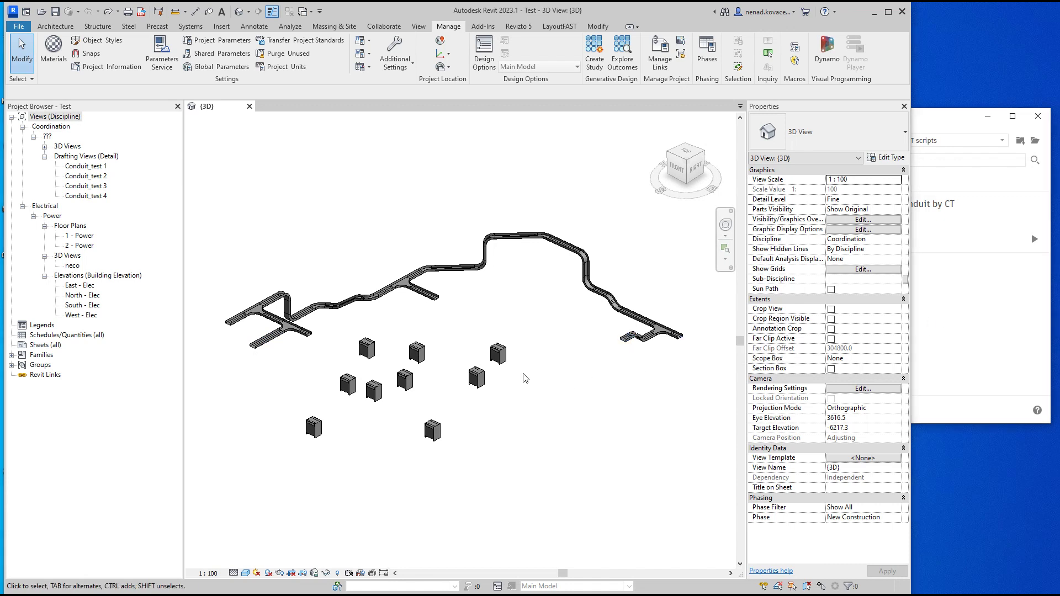
Step: Run the Conduit by CT script, picking the short tray at the far end as start element and the front branch tray as end element
mouse_move(1028, 241)
left_click(324, 141)
scroll(602, 326, "up", 5)
left_click(574, 307)
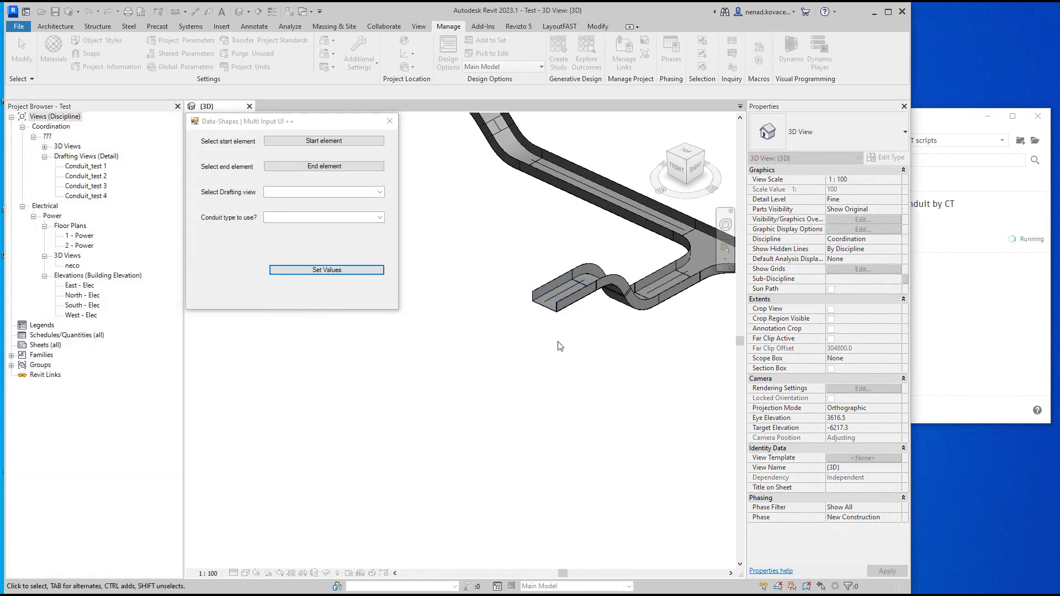
left_click(324, 166)
scroll(607, 331, "down", 5)
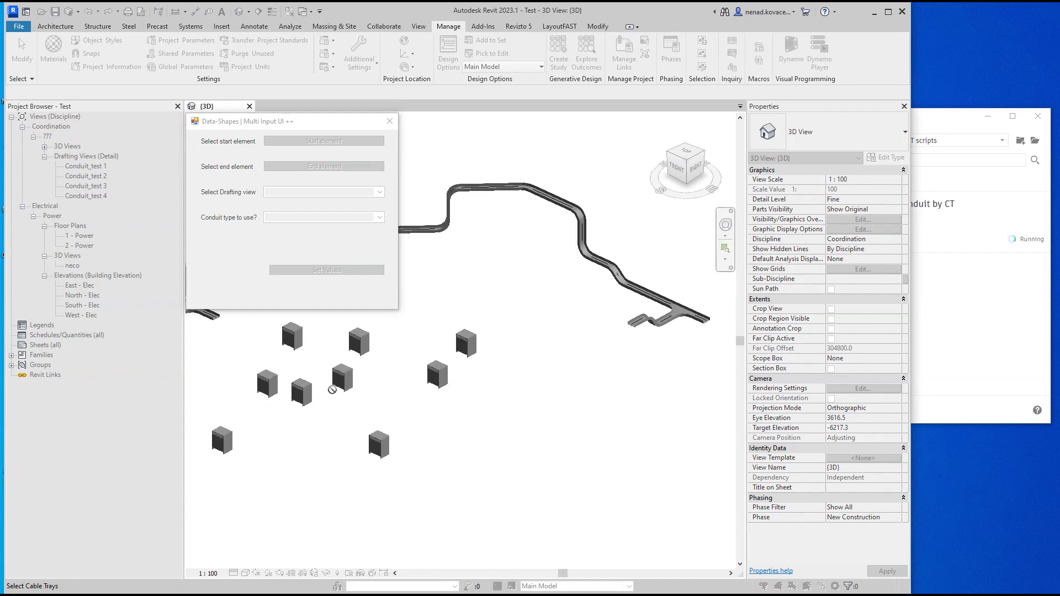
scroll(499, 336, "up", 5)
left_click(507, 342)
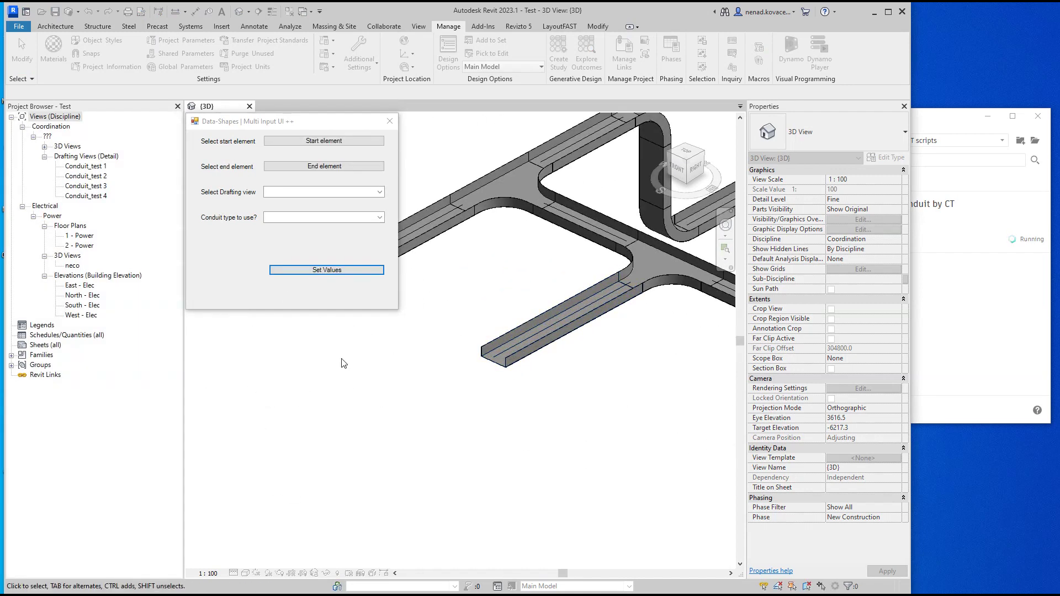
Step: Generate the conduits using drafting view Conduit_test 1, Conduit with Fittings, and type Rigid Nonmetallic Conduit (RNC Sch 40)
left_click(379, 192)
left_click(340, 203)
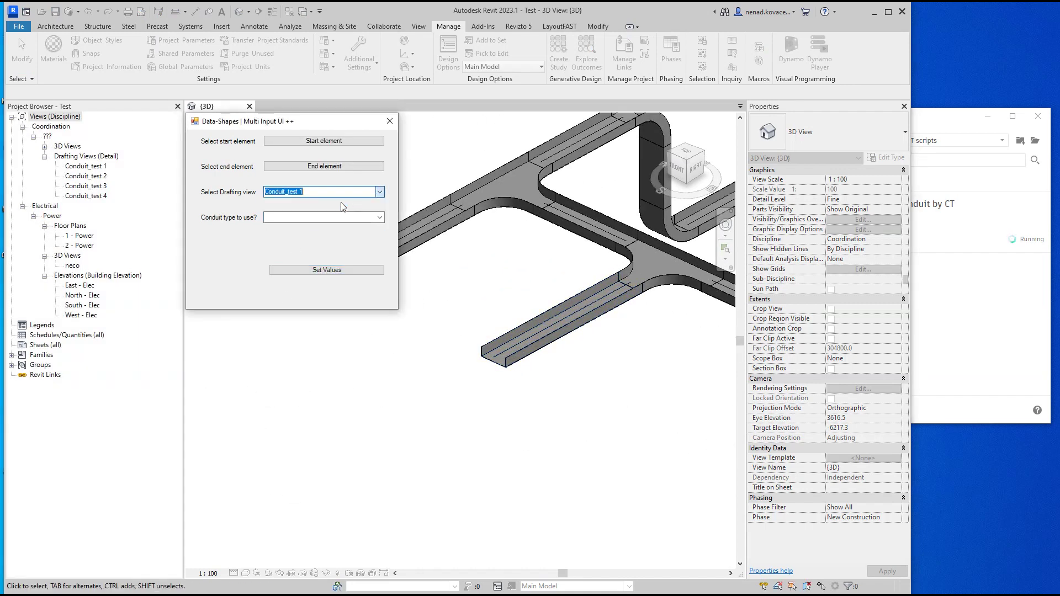
left_click(380, 217)
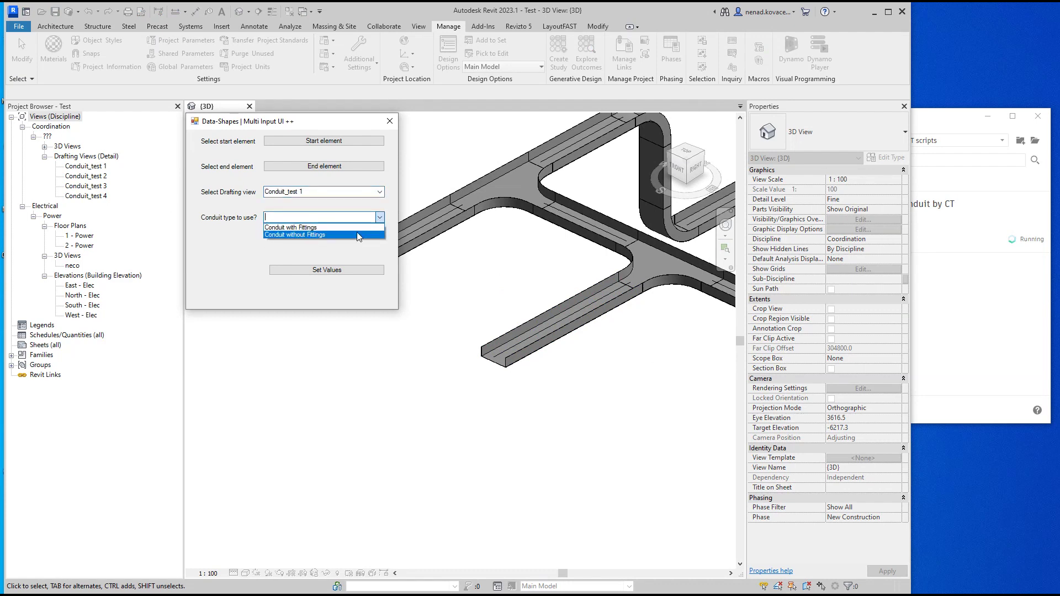
left_click(360, 229)
left_click(347, 274)
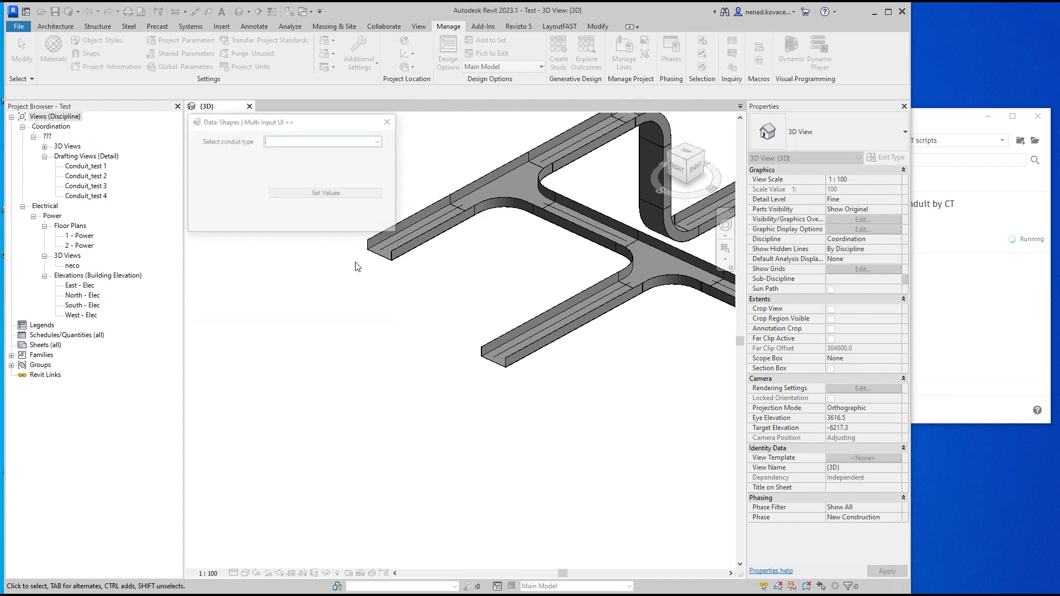
left_click(379, 142)
left_click(348, 167)
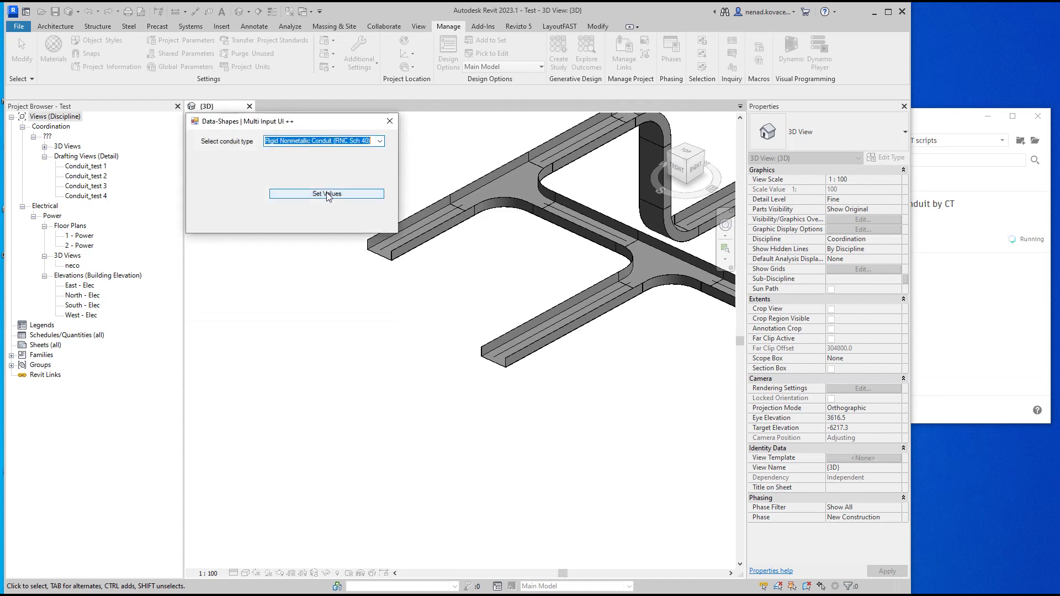
left_click(327, 193)
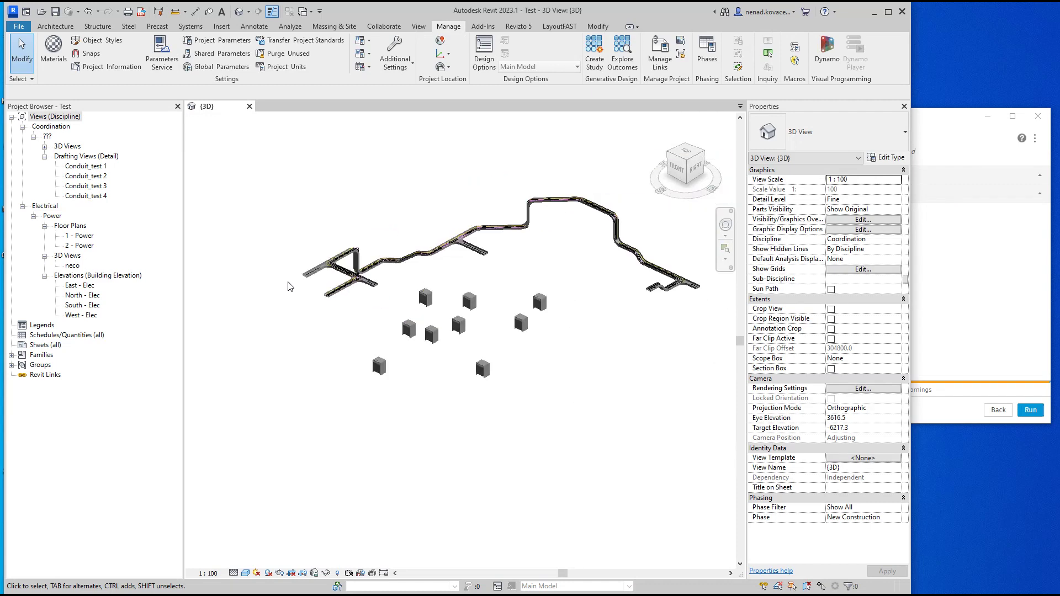
Step: Examine the generated conduits at the open end of the start tray
scroll(502, 292, "up", 8)
left_click_drag(493, 370, 420, 296)
middle_click_drag(438, 359, 554, 385, "shift")
middle_click_drag(448, 268, 502, 461, "shift")
left_click(619, 349)
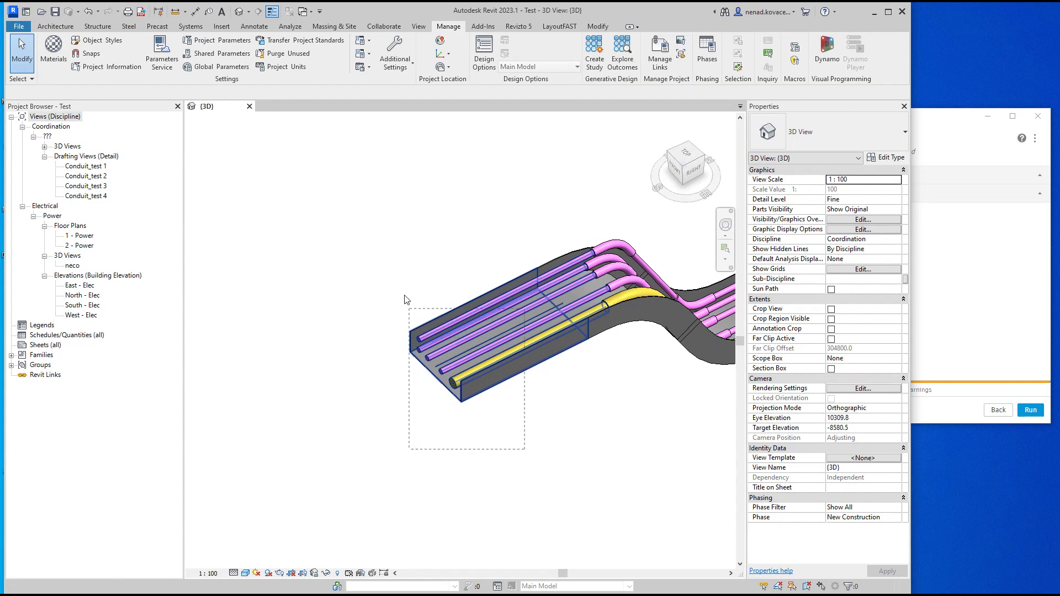
Step: Temporarily isolate the start tray with its conduits and view them in cross-section from the front
left_click_drag(502, 460, 406, 349)
key("h")
key("i")
key("Escape")
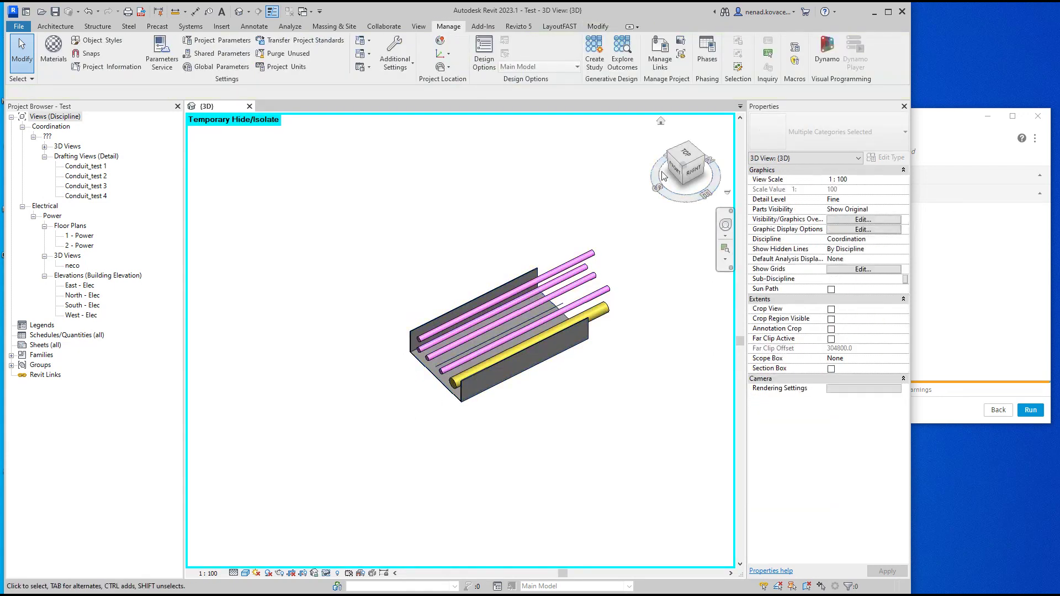
left_click(675, 173)
Step: Open the Conduit_test 1 drafting view, tile it with the 3D view, and fit both views to their contents
double_click(86, 166)
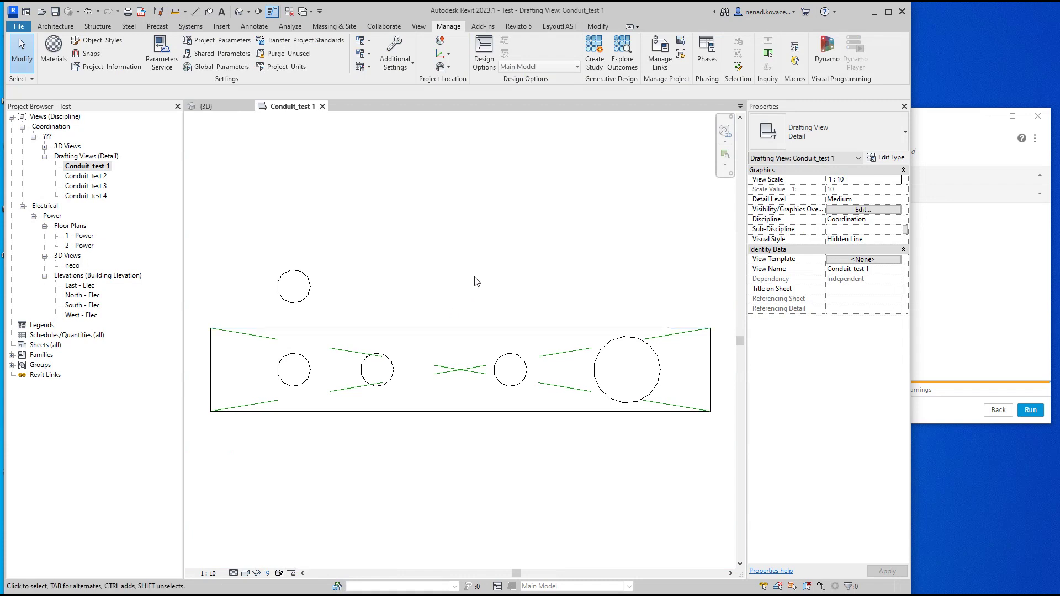
key("w")
key("t")
key("z")
key("a")
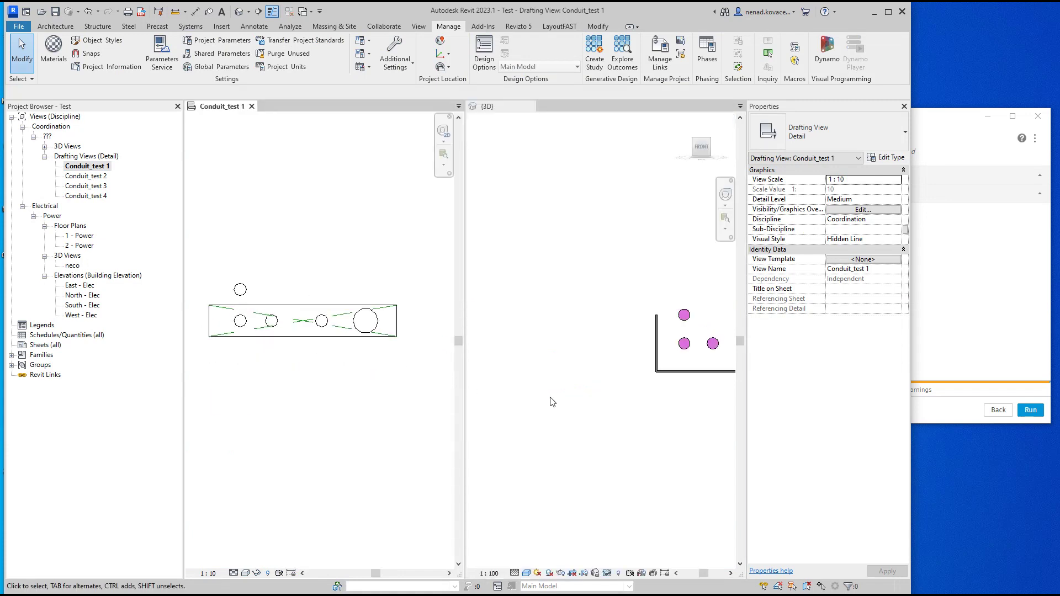
Step: Measure the spacing between the two lower conduits nearest the tray's side wall in the 3D view, using the Move command
left_click(715, 404)
middle_click_drag(627, 379, 563, 365)
scroll(563, 364, "up", 3)
left_click(640, 338)
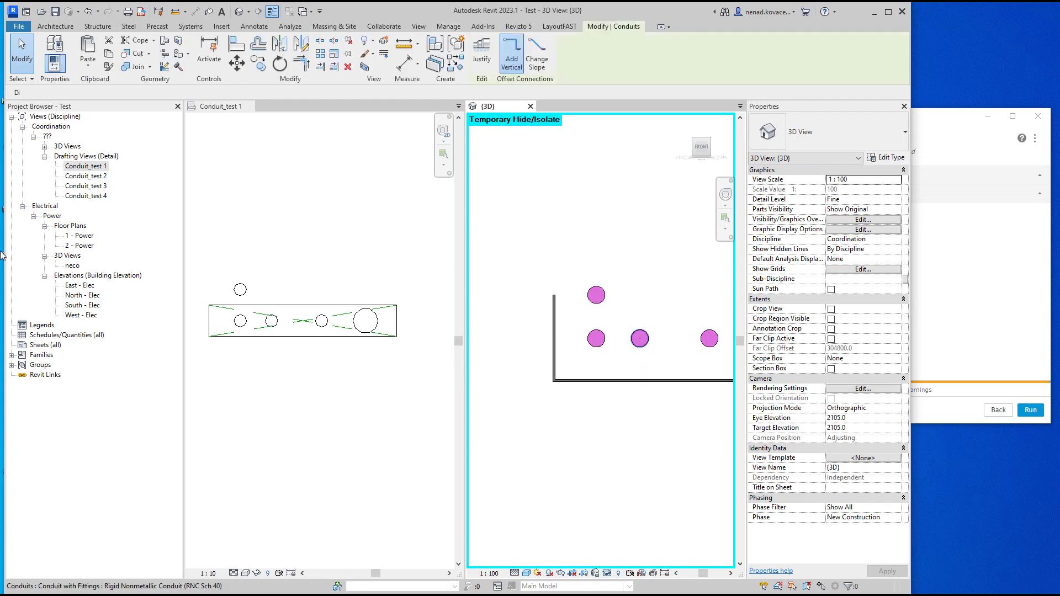
left_click(237, 63)
scroll(626, 365, "up", 2)
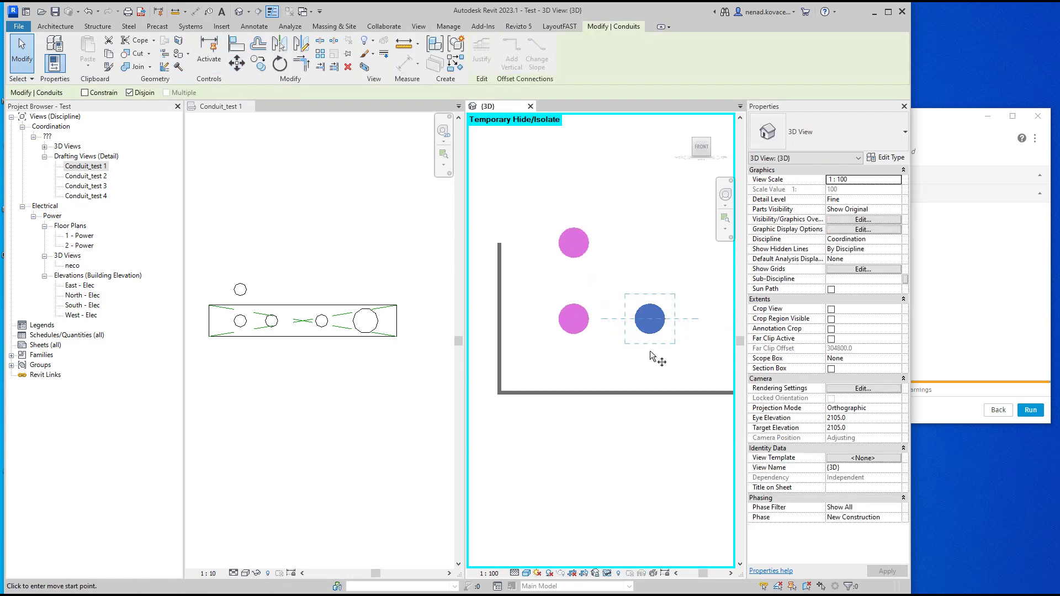
left_click(651, 338)
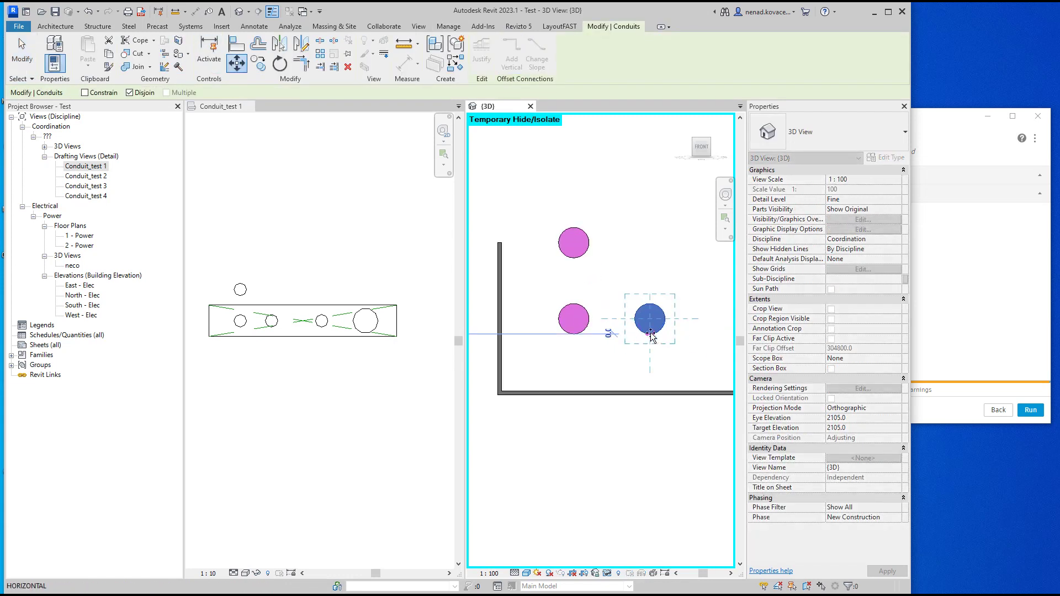
left_click(576, 339)
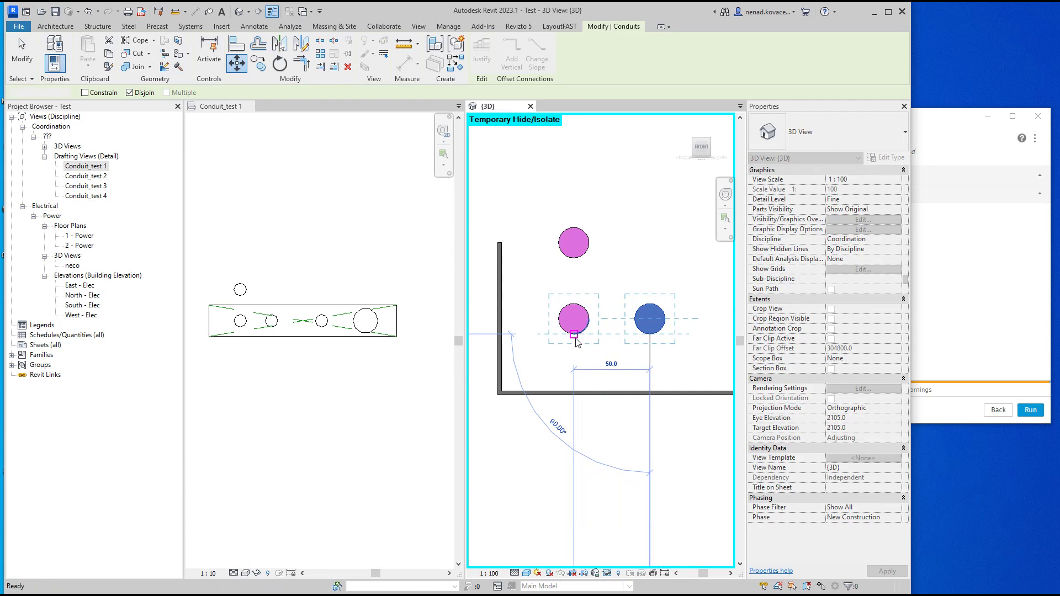
Step: Measure the spacing between the two matching lower circles in the Conduit_test 1 drafting view, using the Move command
left_click(272, 331)
scroll(251, 327, "up", 3)
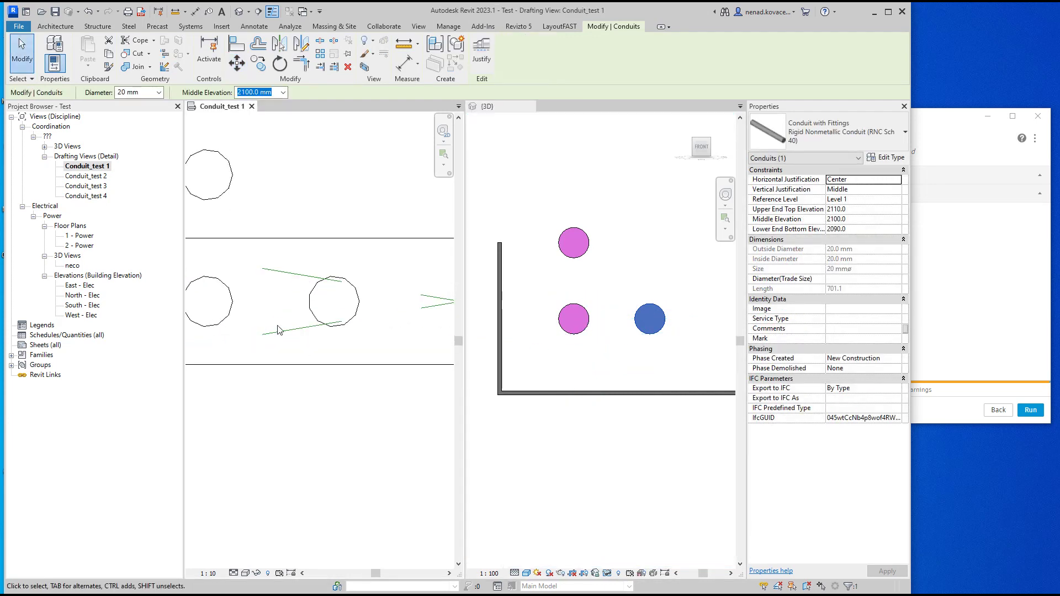
left_click(395, 312)
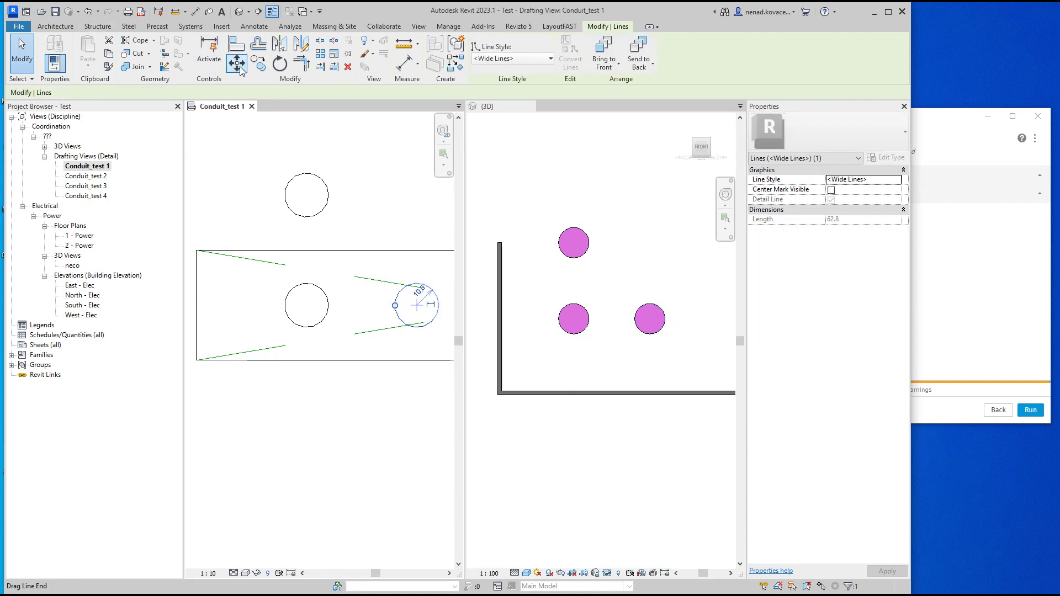
key("m")
key("v")
left_click(420, 330)
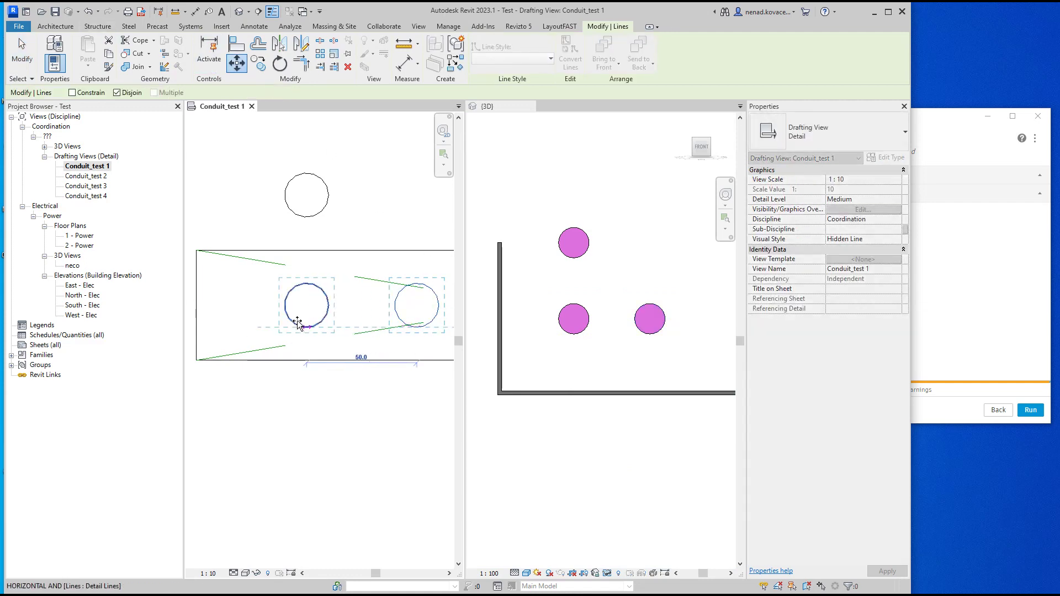
left_click(305, 327)
scroll(314, 351, "down", 3)
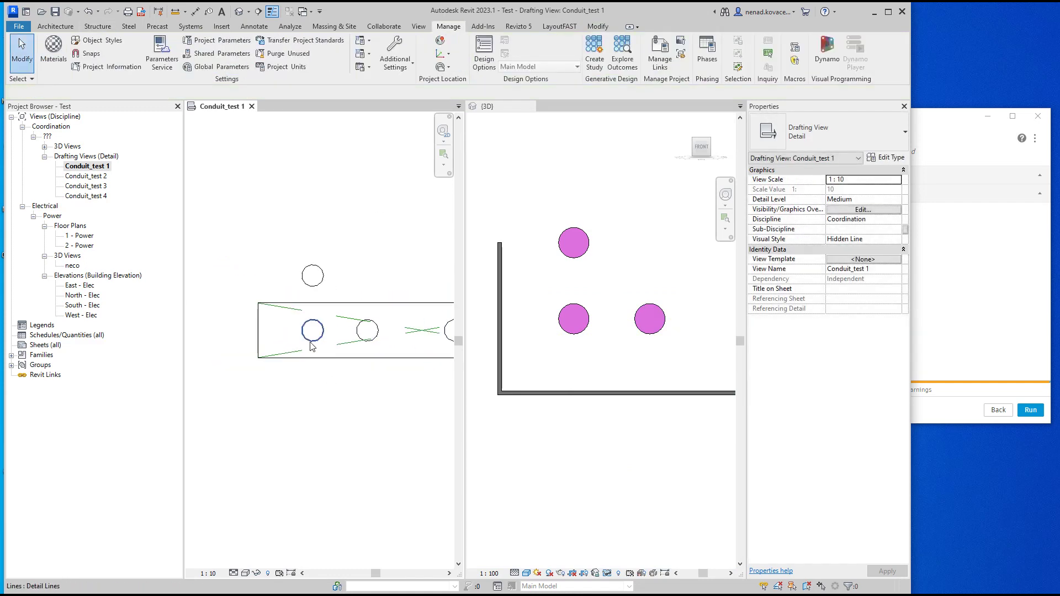
Step: Compare the size of the drafting view's lower small circle nearest the tray side with its matching conduit in the 3D view
left_click(315, 354)
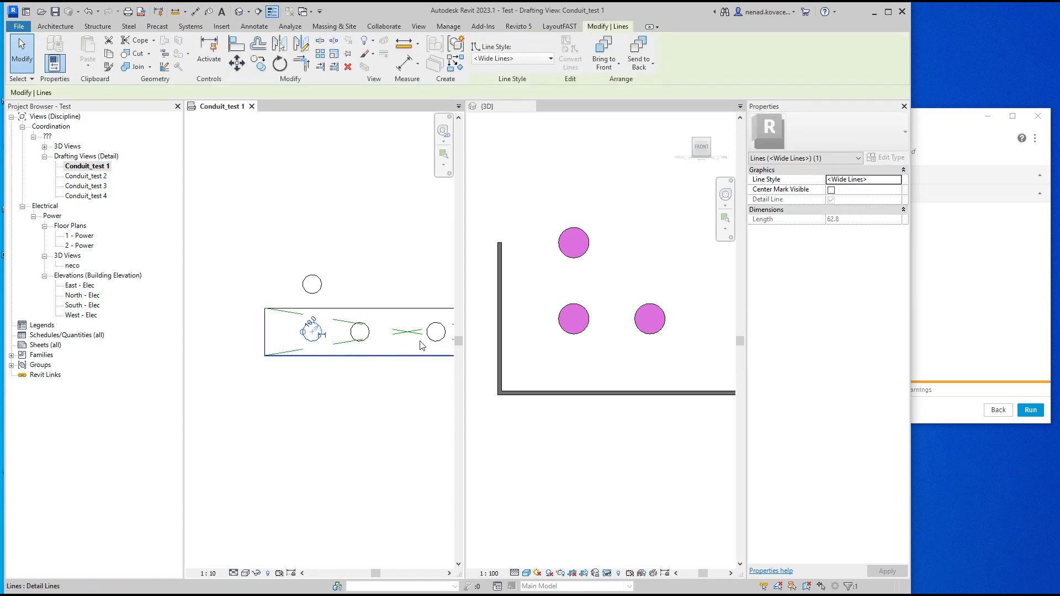
left_click(583, 335)
left_click(575, 337)
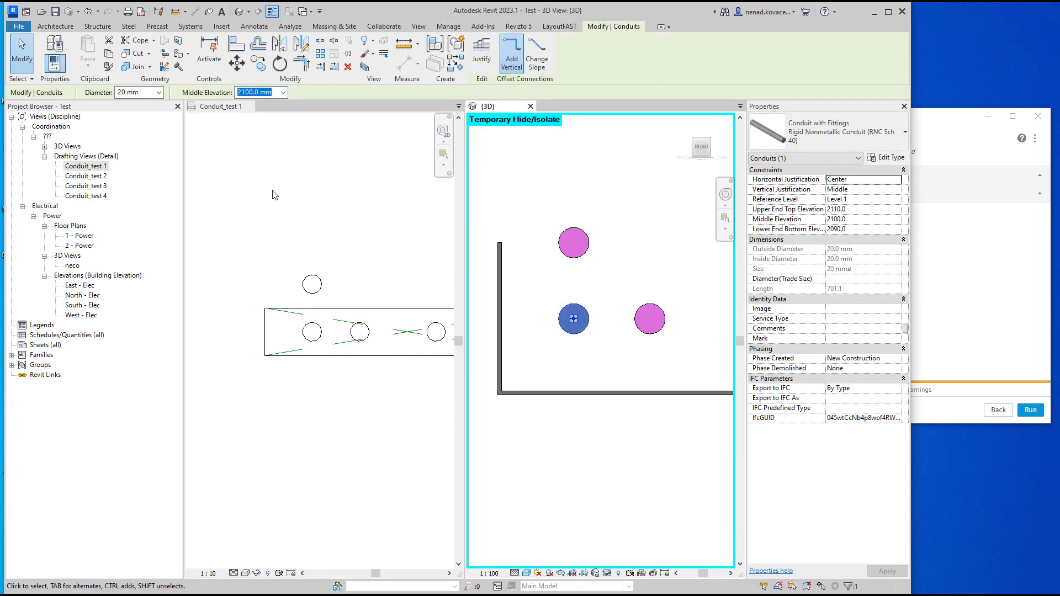
Step: Compare the size of the drafting view's largest circle with the matching large conduit in the 3D view, then clear the selection
scroll(453, 346, "right", 3, "shift")
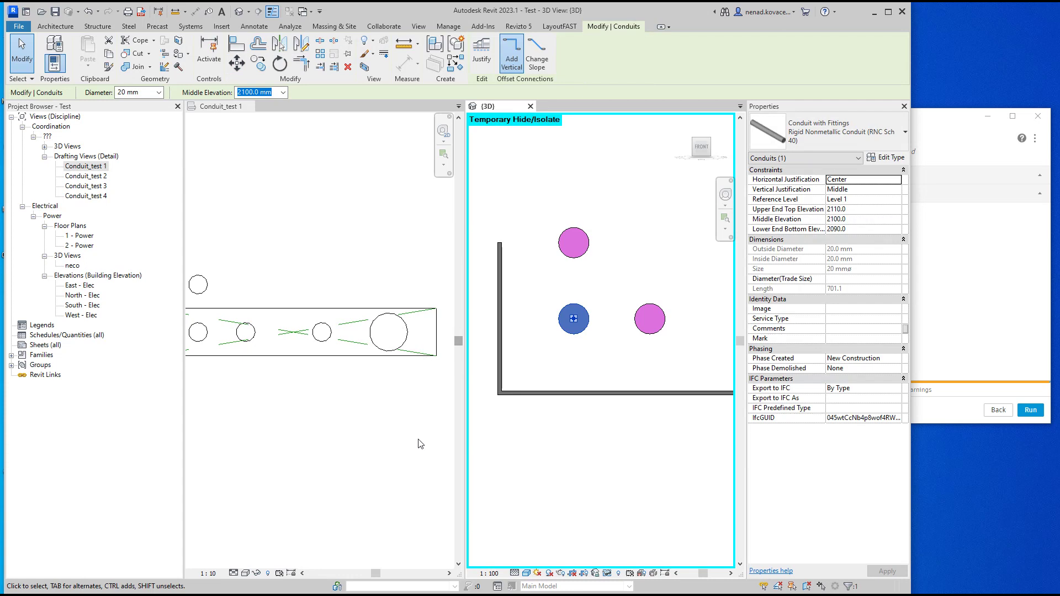
left_click(406, 348)
left_click(394, 365)
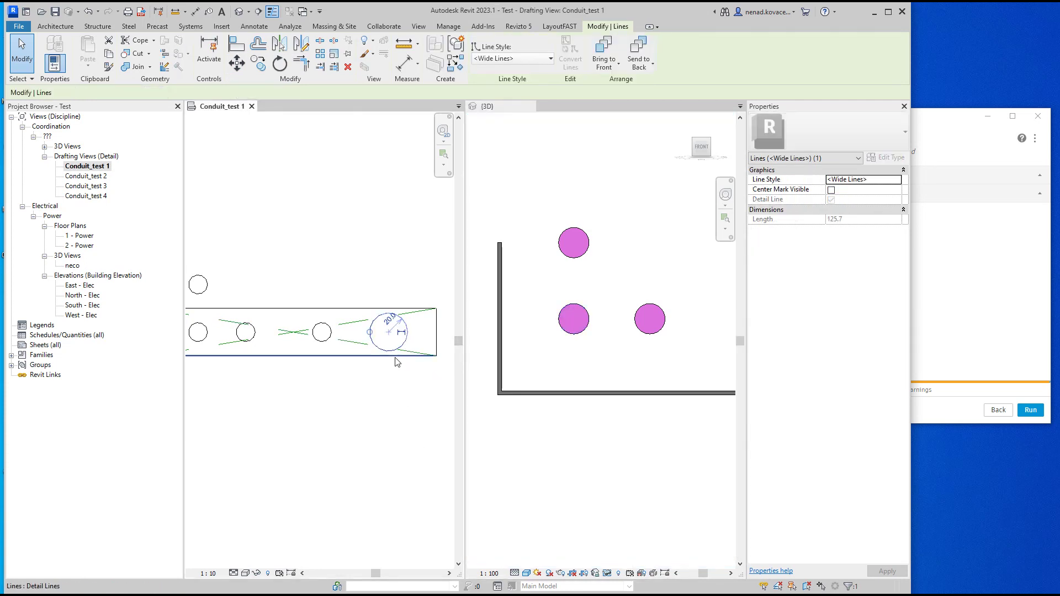
middle_click_drag(607, 379, 653, 292, "shift")
left_click(654, 290)
left_click(653, 289)
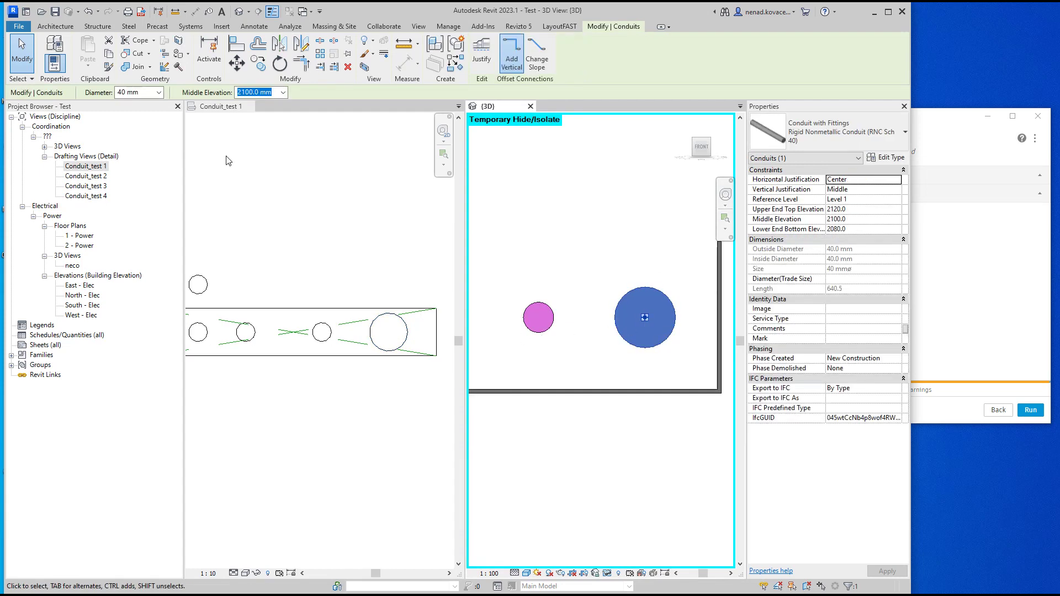
left_click(527, 168)
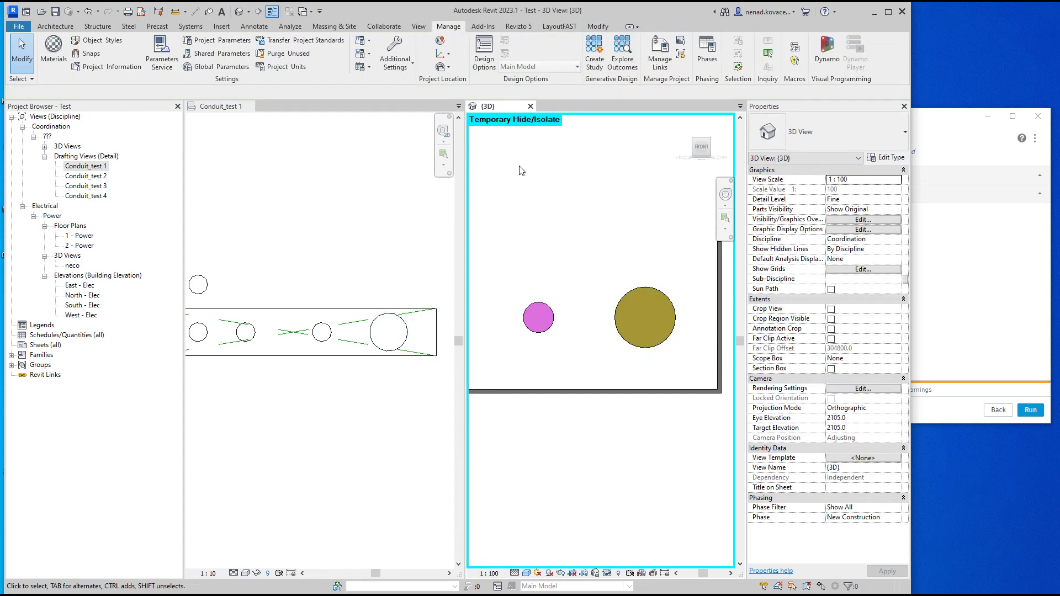
Step: Return the views to a tabbed layout and bring the complete tray run back into the 3D view, without the temporary isolation
key("t")
key("w")
middle_click_drag(576, 346, 419, 338, "shift")
scroll(389, 331, "up", 3)
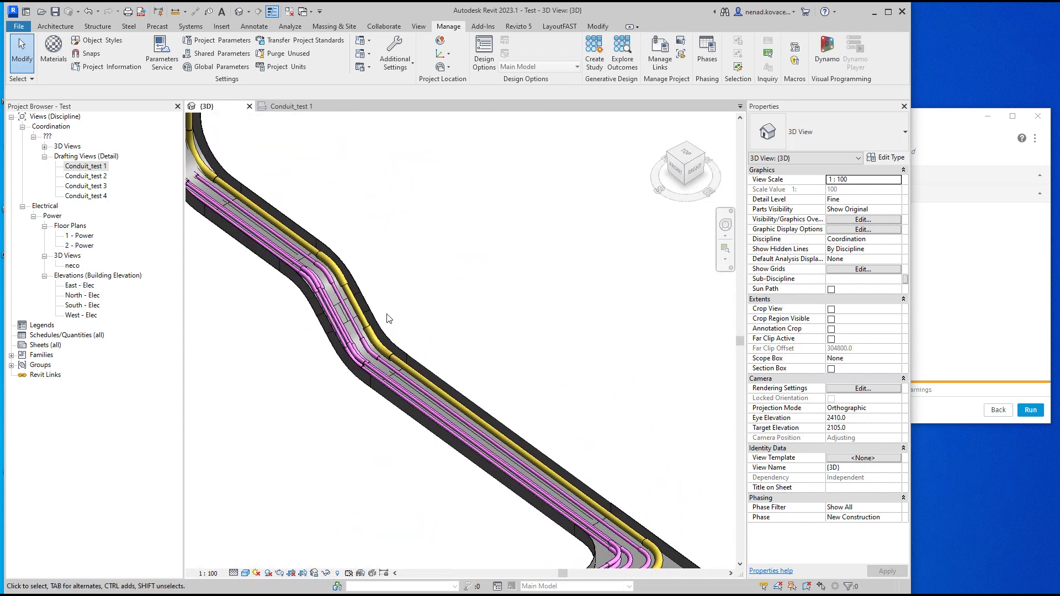
Step: Select the large conduit in the sloped tray section and examine the conduits at the vertical inside bend
left_click(356, 305)
middle_click_drag(438, 350, 586, 471, "shift")
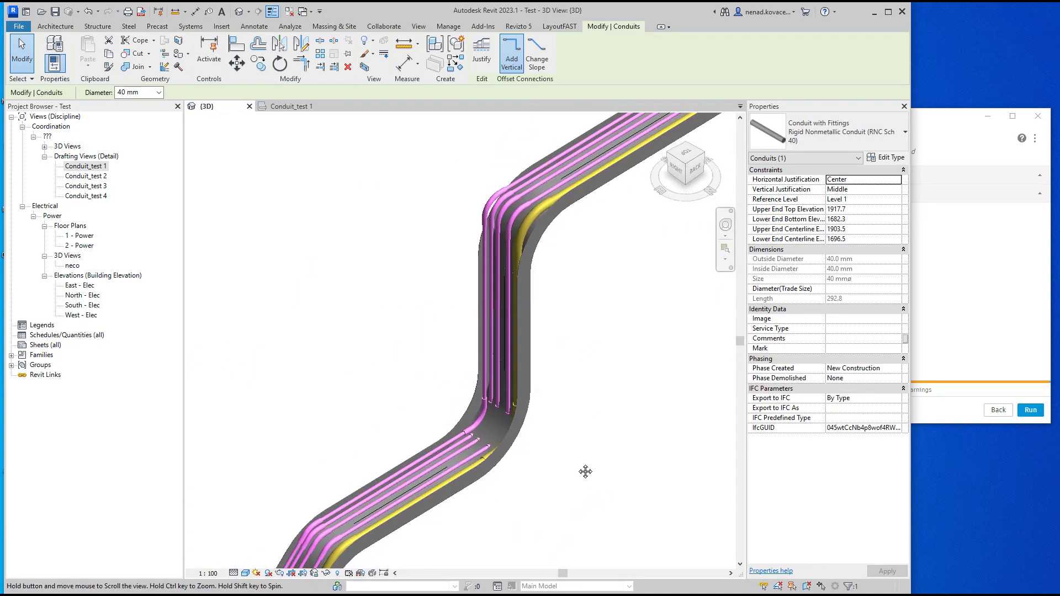
scroll(510, 371, "up", 3)
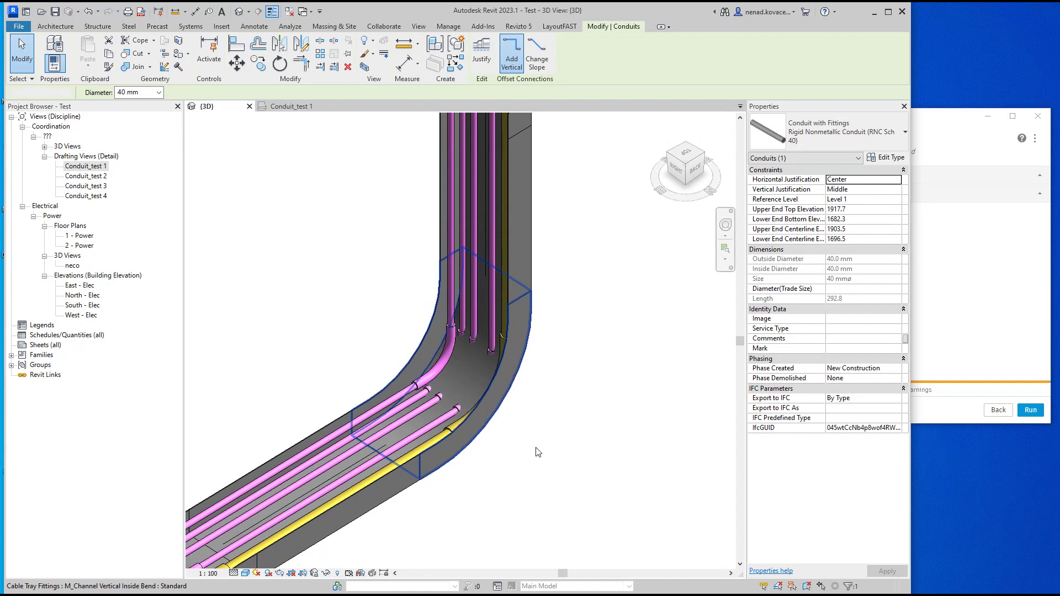
left_click(501, 428)
mouse_move(501, 428)
middle_mouse_down("shift")
mouse_move(511, 434)
mouse_move(412, 360)
mouse_move(463, 453)
mouse_move(542, 407)
mouse_move(577, 424)
middle_mouse_up("shift")
key("Delete")
Step: Window-select the vertical inside bend with its conduit fittings, examine the conduits around it, and clear the selection
middle_click_drag(219, 213, 369, 139, "shift")
left_click_drag(369, 139, 492, 244)
middle_click_drag(492, 244, 679, 325, "shift")
scroll(489, 230, "down", 5)
scroll(489, 229, "up", 2)
scroll(434, 247, "down", 3)
middle_click_drag(473, 312, 414, 407, "shift")
left_click_drag(366, 394, 449, 509)
scroll(450, 508, "up", 3)
middle_click_drag(449, 508, 552, 442, "shift")
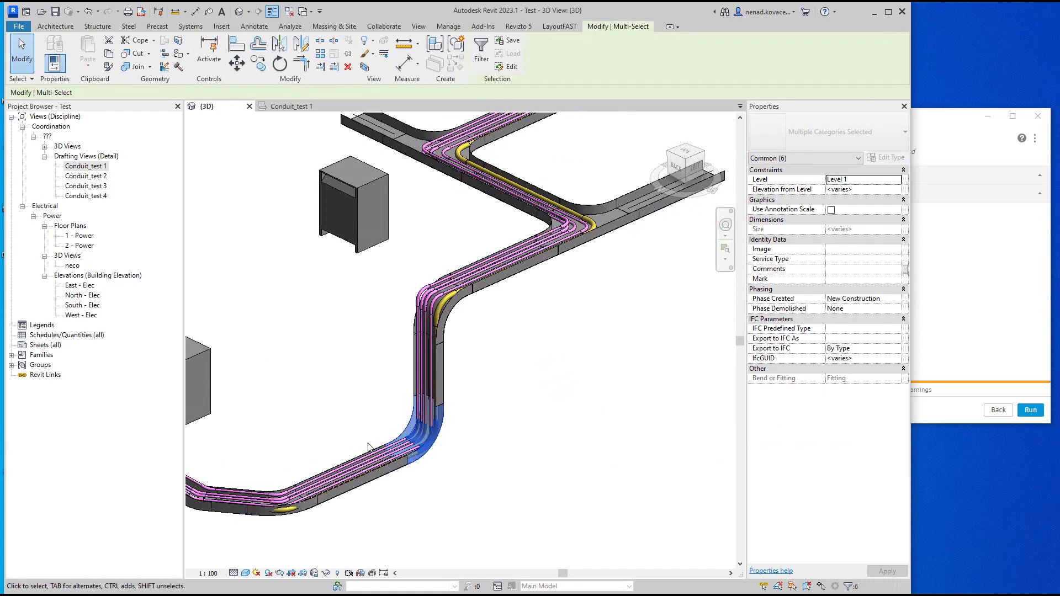
scroll(452, 420, "up", 3)
key("Escape")
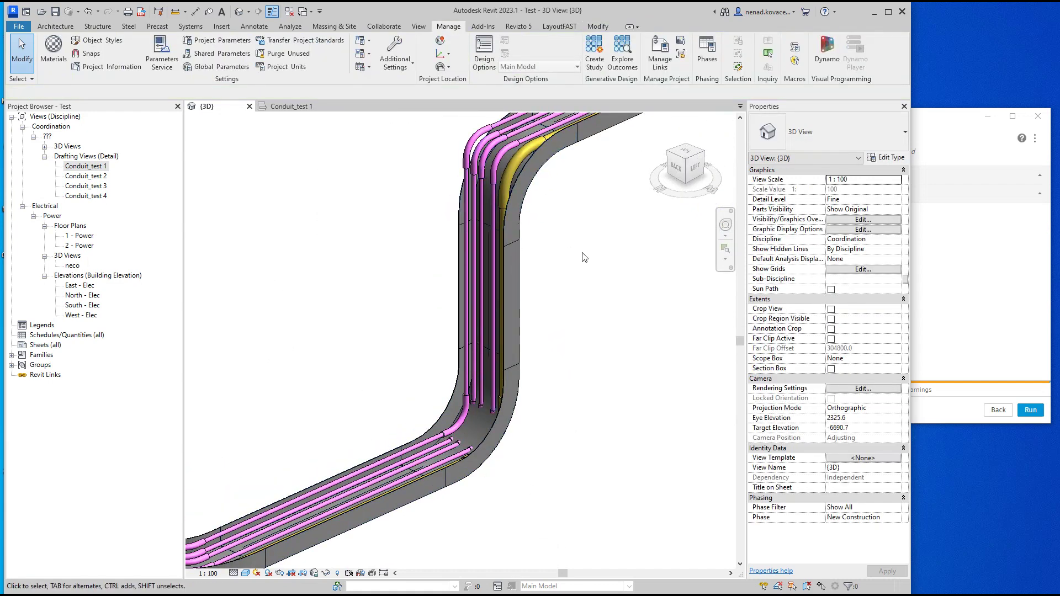
Step: Examine the conduits along the remaining tray run and locate the empty run that begins at the cross fitting
scroll(516, 253, "down", 5)
scroll(474, 337, "up", 3)
middle_click_drag(473, 337, 512, 297, "shift")
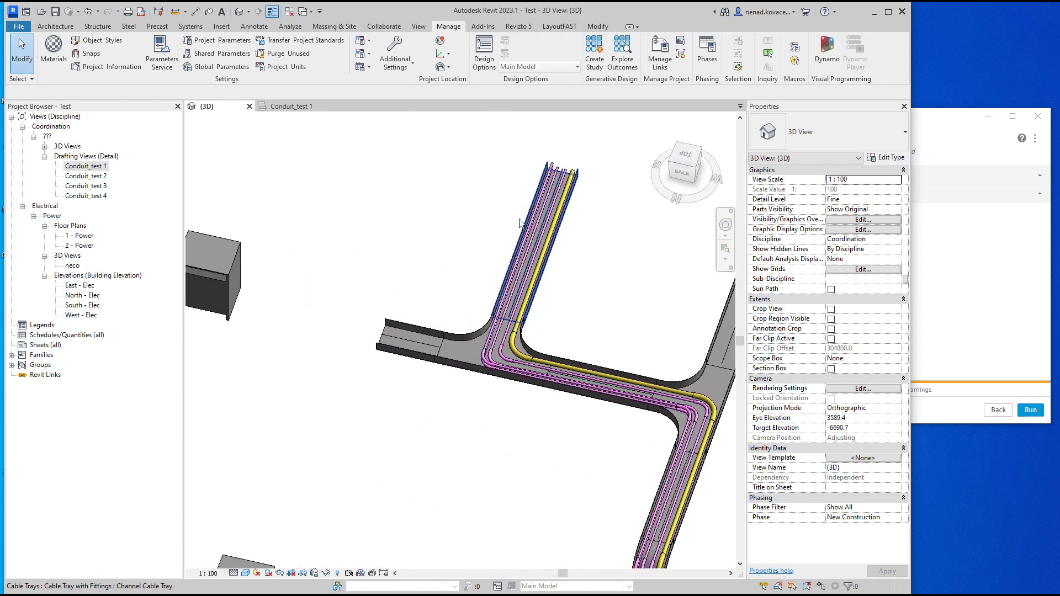
scroll(512, 297, "down", 6)
middle_click_drag(434, 445, 489, 449, "shift")
scroll(278, 442, "up", 3)
middle_click_drag(286, 442, 355, 462)
scroll(603, 237, "up", 4)
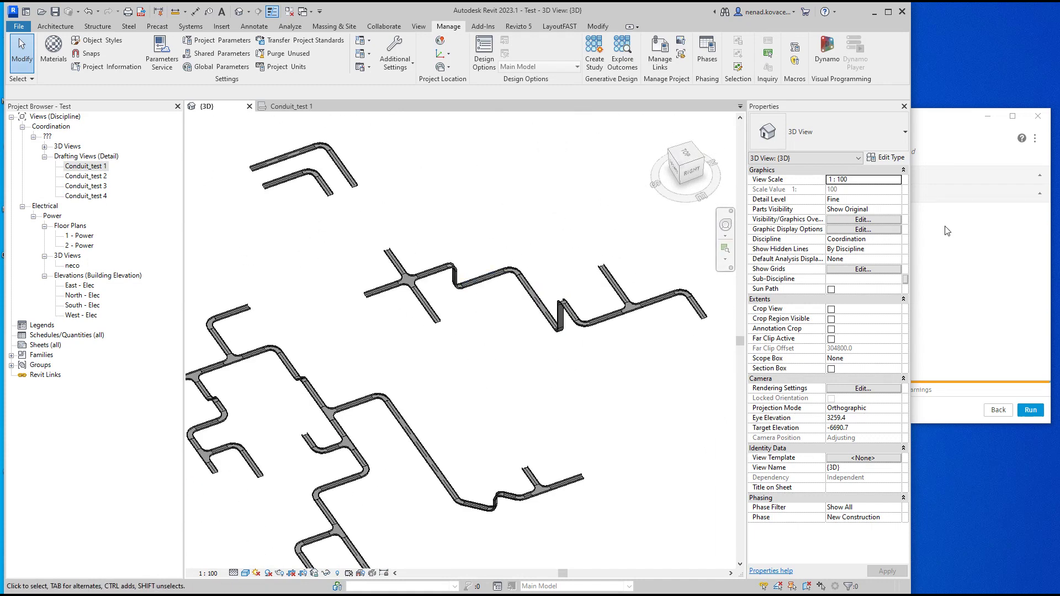
Step: Rerun the Conduit by CT script, with the cross fitting's front branch as start element and the run's far end tray as end element
left_click_drag(958, 119, 943, 113)
left_click(983, 408)
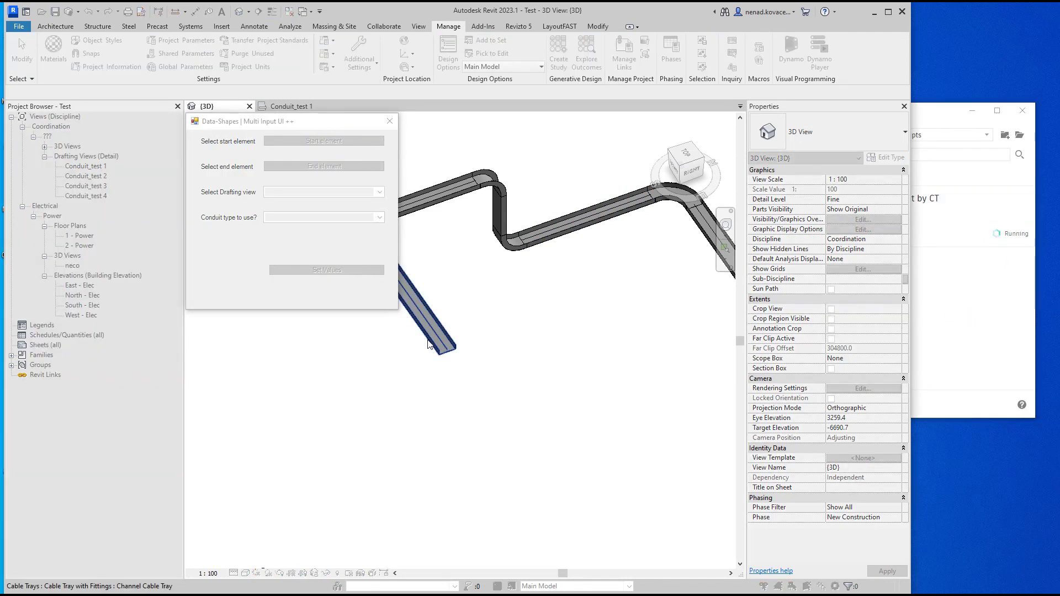
left_click_drag(310, 126, 131, 184)
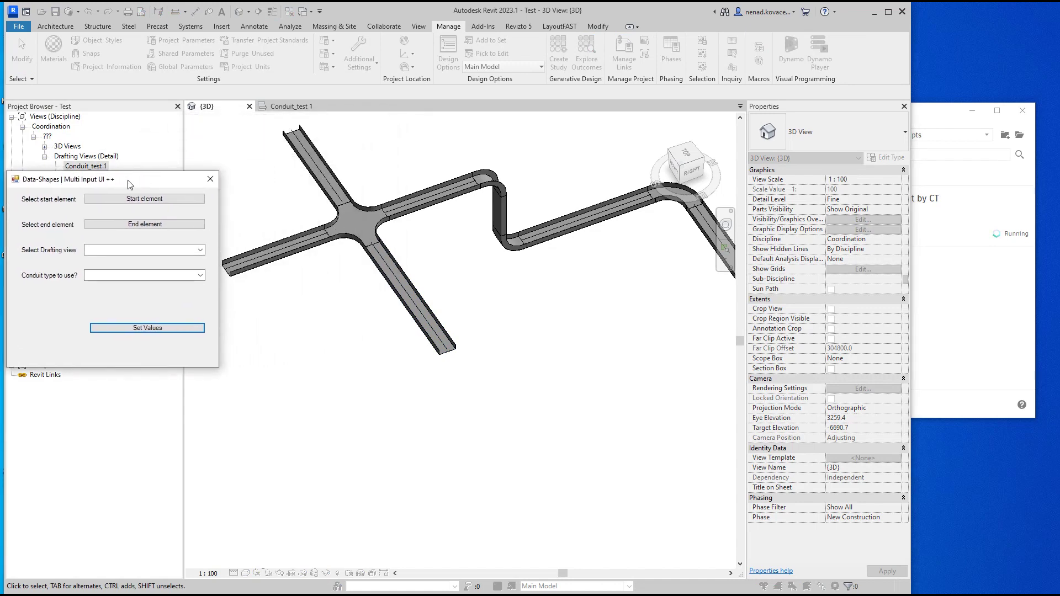
left_click(145, 224)
scroll(559, 255, "down", 3)
middle_click_drag(559, 255, 556, 288)
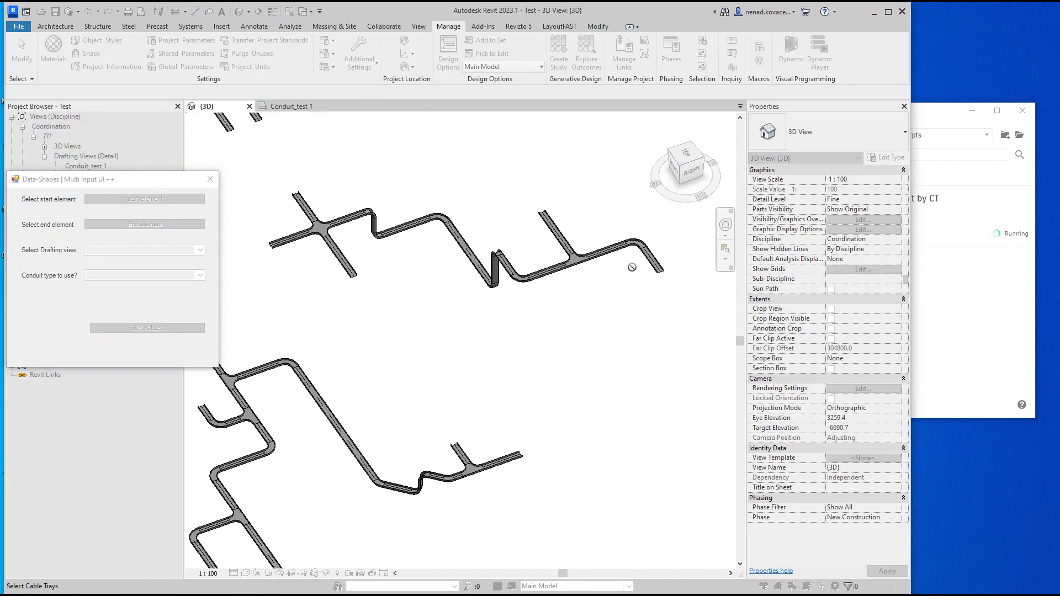
left_click(655, 268)
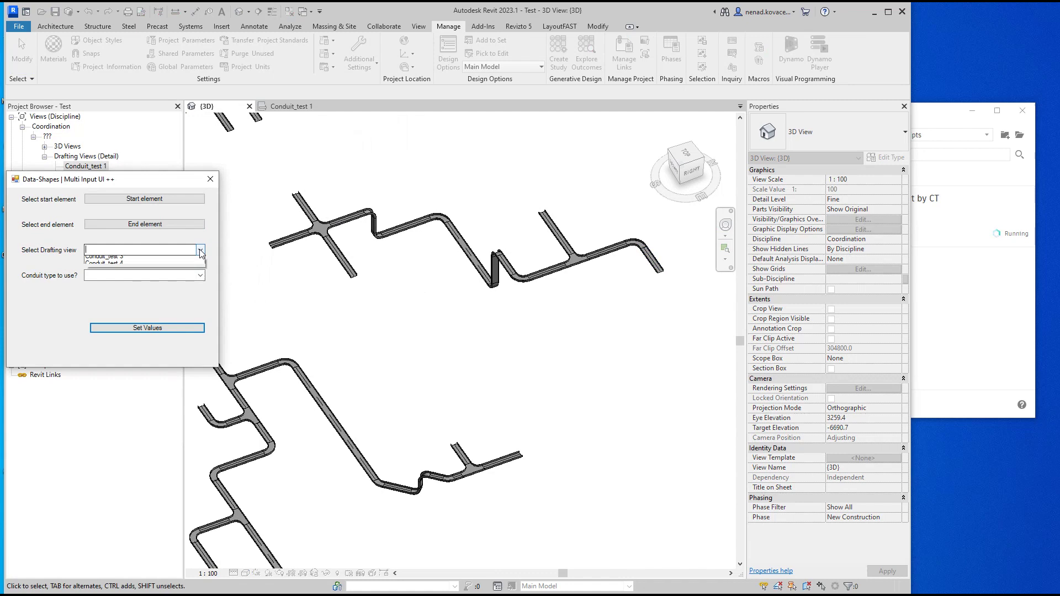
Step: Generate the conduits from drafting view Conduit_test 2 using Conduit without Fittings, type Rigid Nonmetallic Conduit (RNC Sch 40)
left_click(199, 250)
left_click(190, 267)
left_click(200, 275)
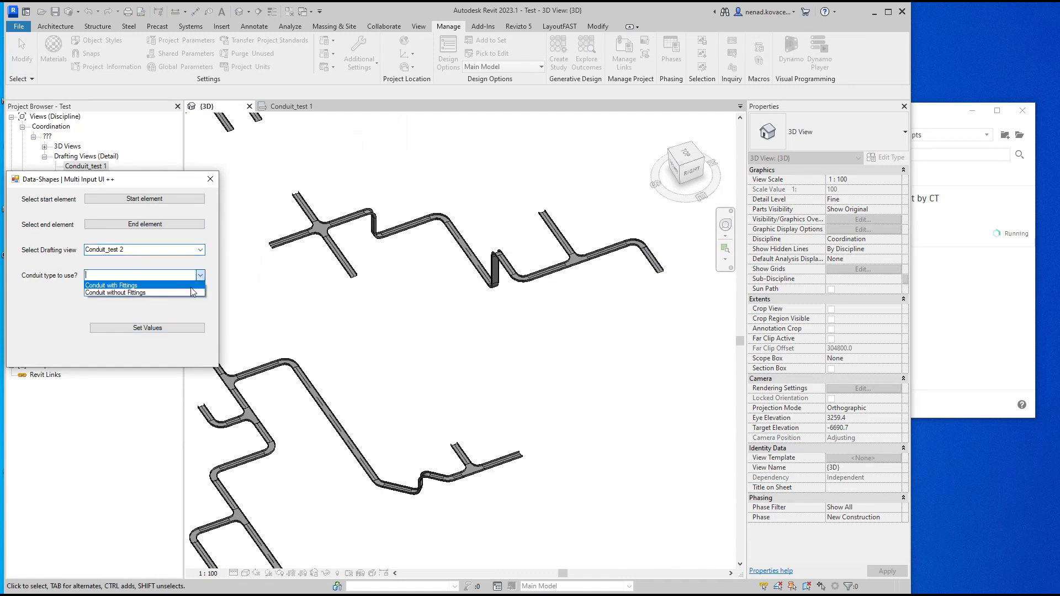
left_click(190, 293)
left_click(181, 329)
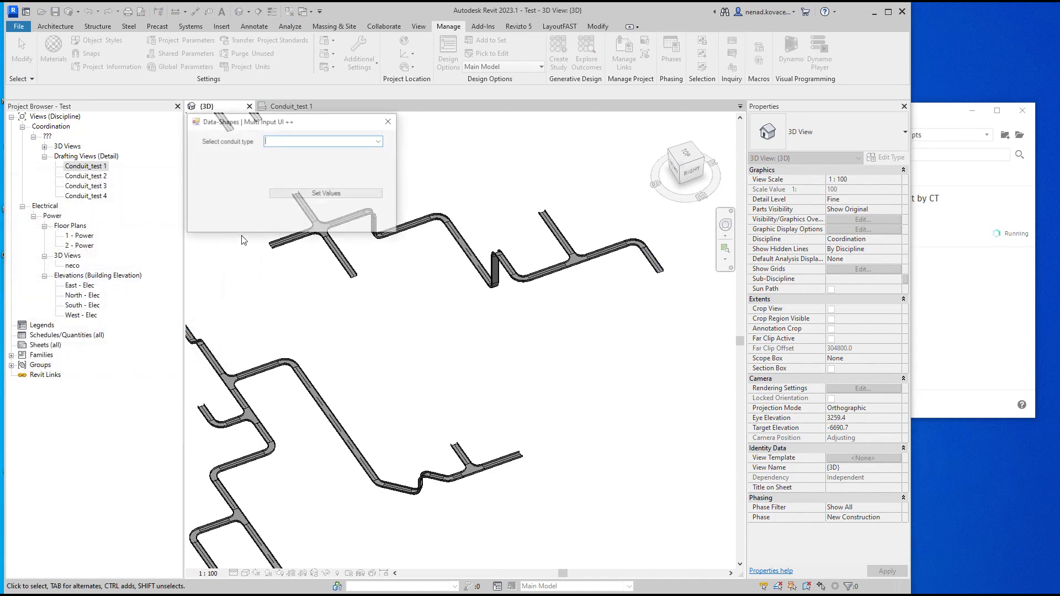
left_click(380, 142)
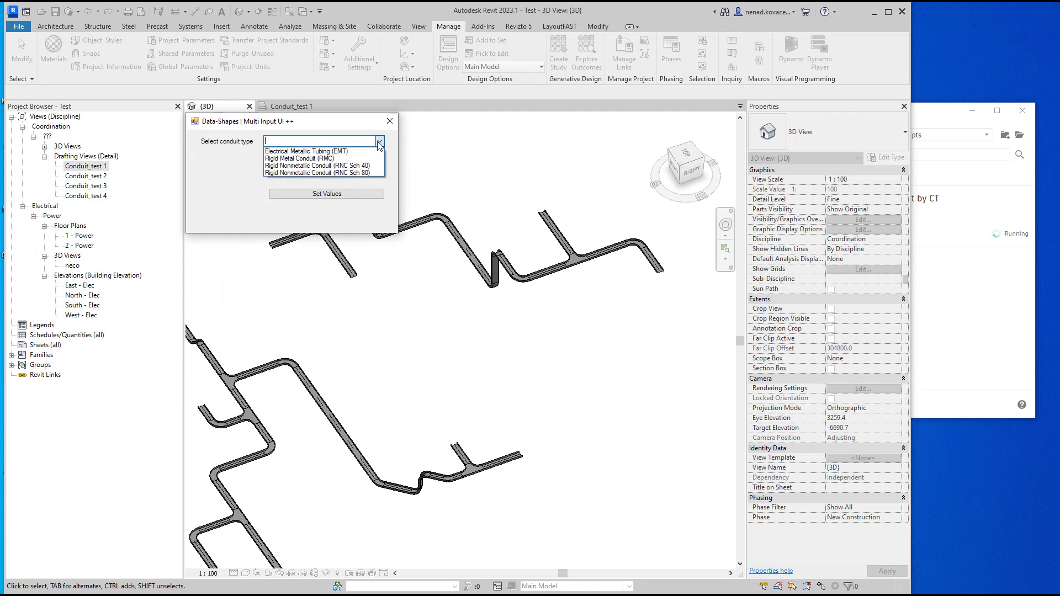
left_click(366, 173)
left_click(349, 195)
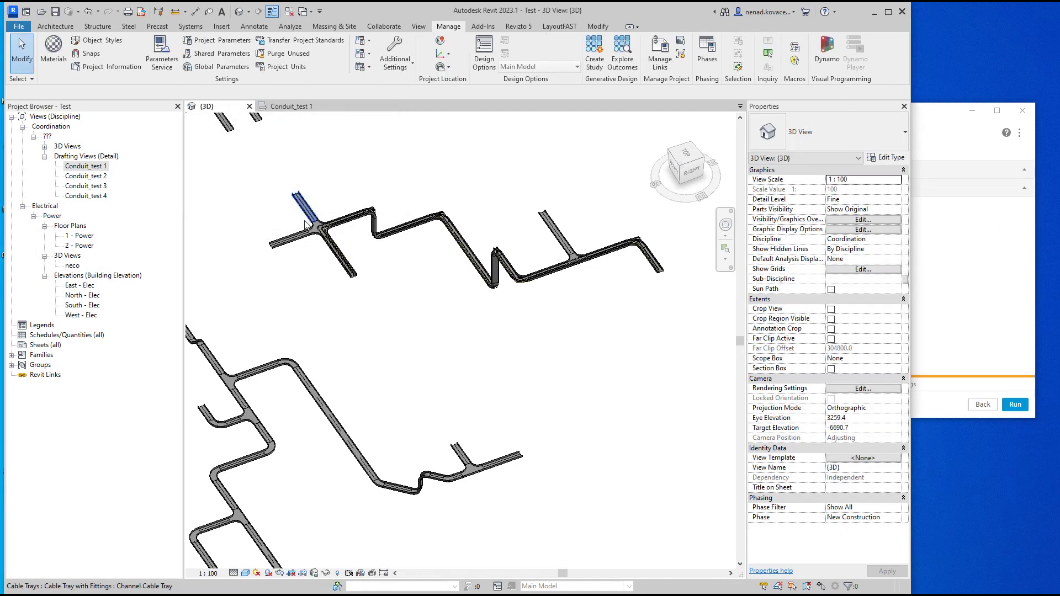
Step: Close the Conduit_test 1 drafting view and open the Conduit_test 2 drafting view to check its circle layout
scroll(385, 243, "up", 4)
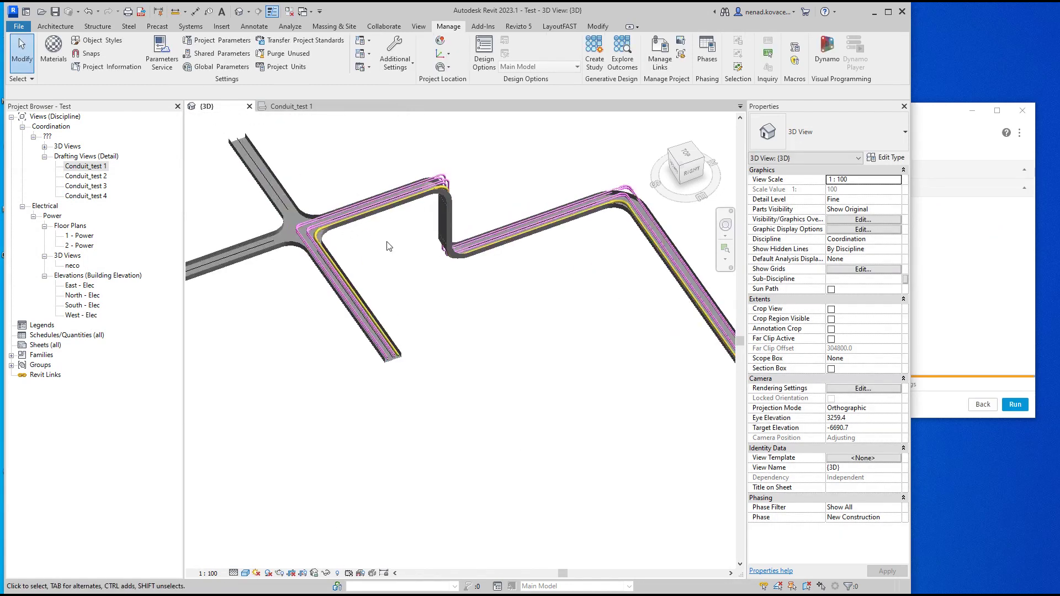
left_click(324, 109)
left_click(322, 106)
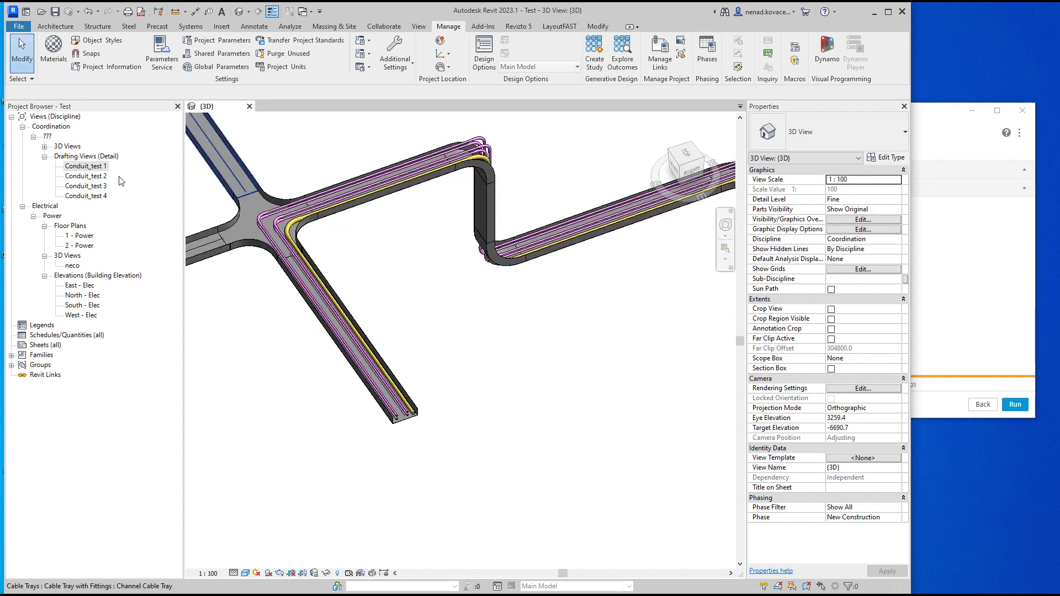
double_click(88, 176)
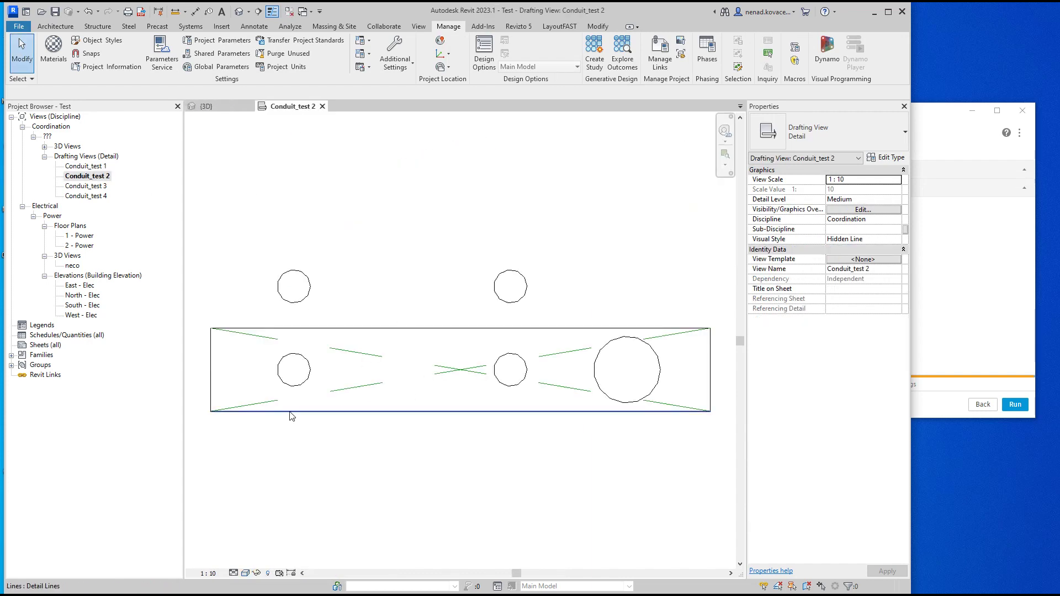
Step: Return to the 3D view and check the type of a small conduit at the start tray's open end
left_click(207, 106)
scroll(395, 411, "up", 6)
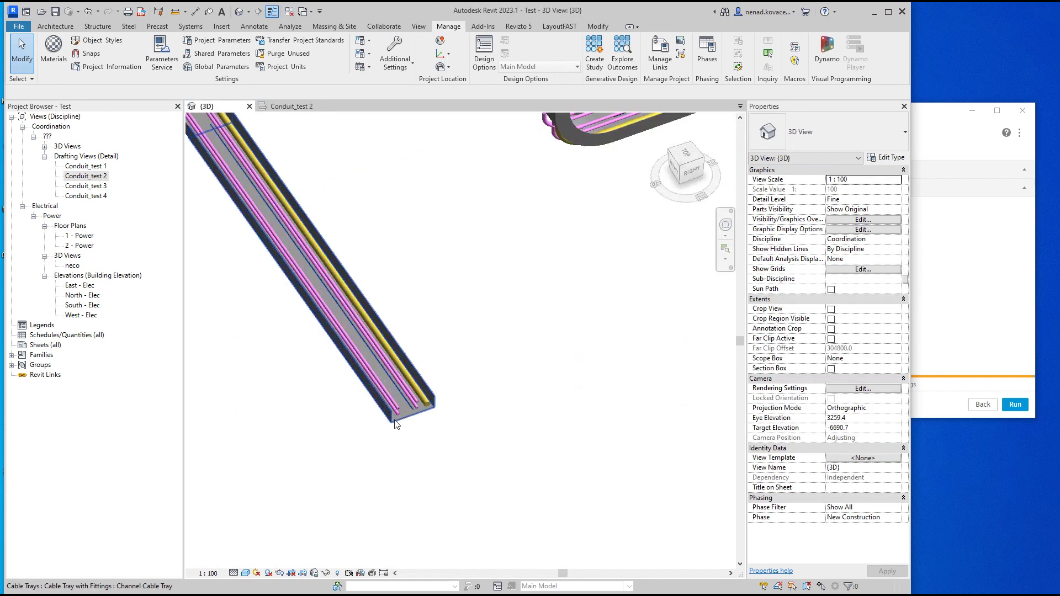
left_click(396, 414)
scroll(471, 473, "down", 8)
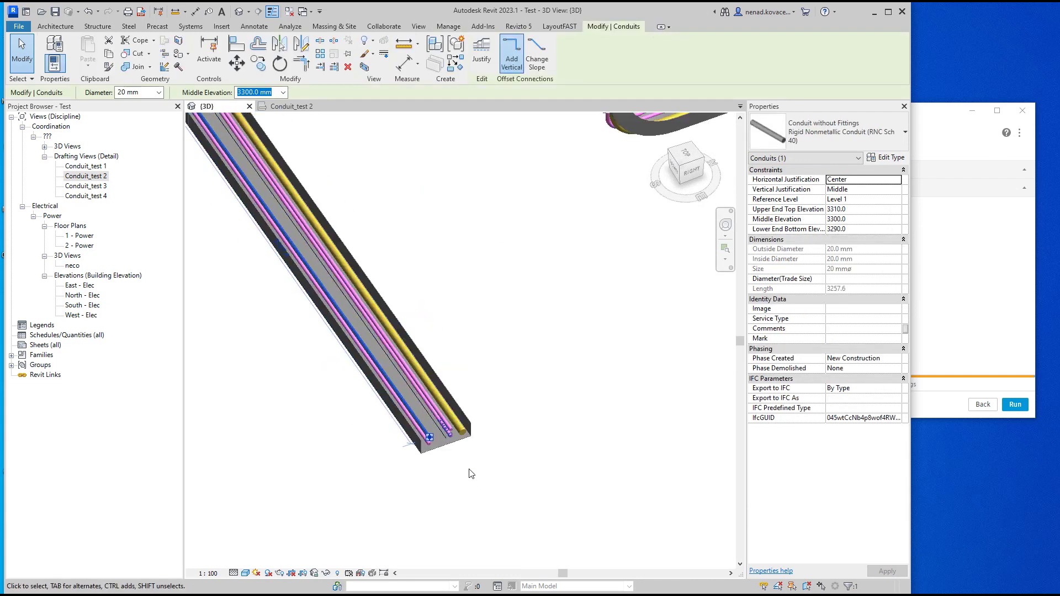
Step: Select a conduit elbow at the top of the vertical tray drop, examine the bends along the run, and clear the selection
scroll(485, 260, "up", 3)
left_click(629, 288)
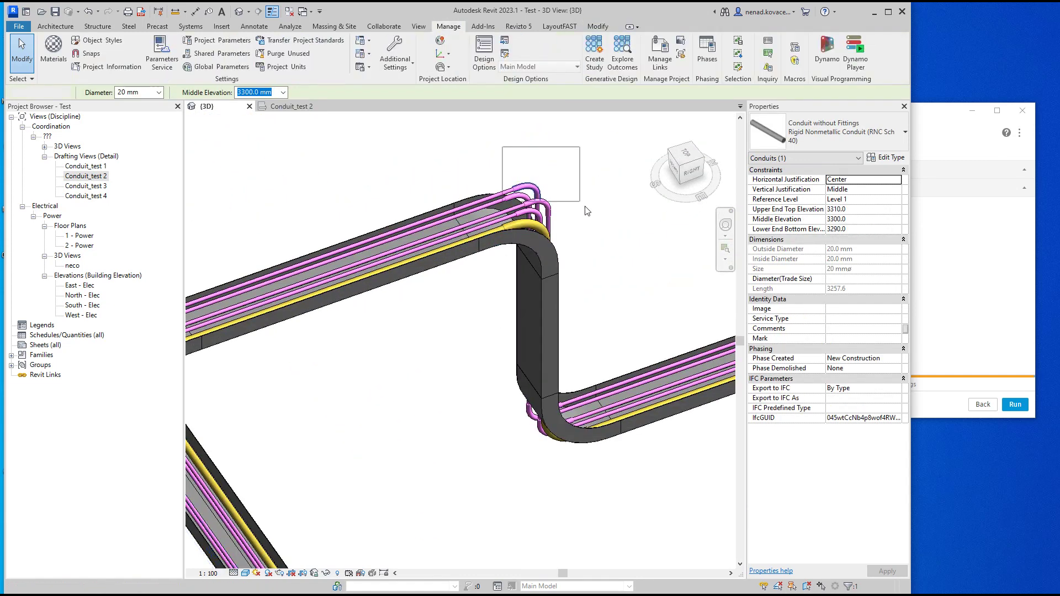
left_click(524, 192)
middle_click_drag(562, 304, 454, 492, "shift")
middle_click_drag(535, 481, 567, 440, "shift")
scroll(312, 263, "up", 3)
scroll(311, 263, "down", 8)
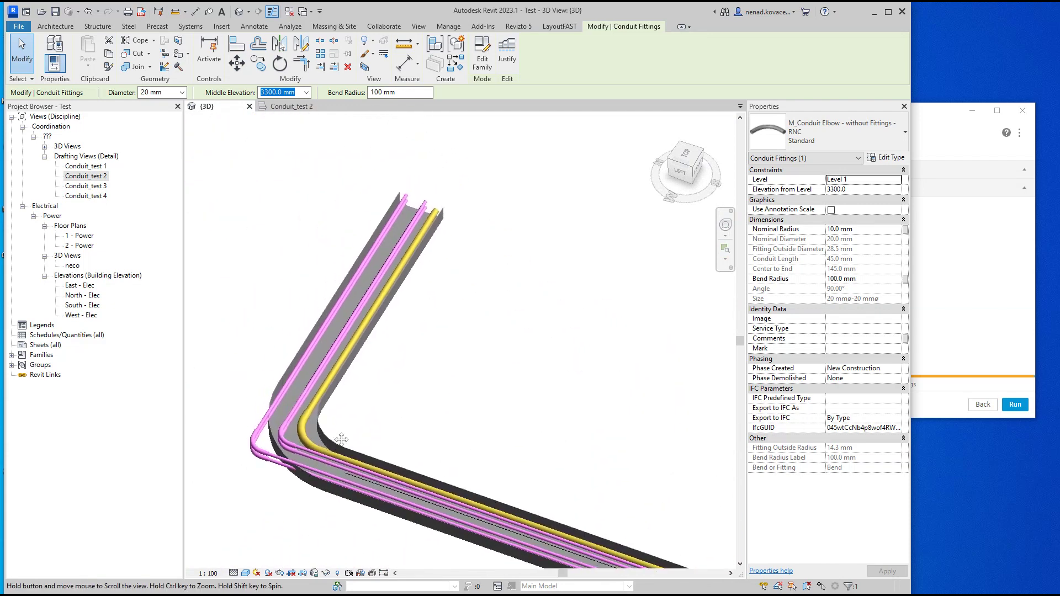
middle_click_drag(381, 255, 419, 349, "shift")
middle_click_drag(466, 386, 504, 371)
key("Escape")
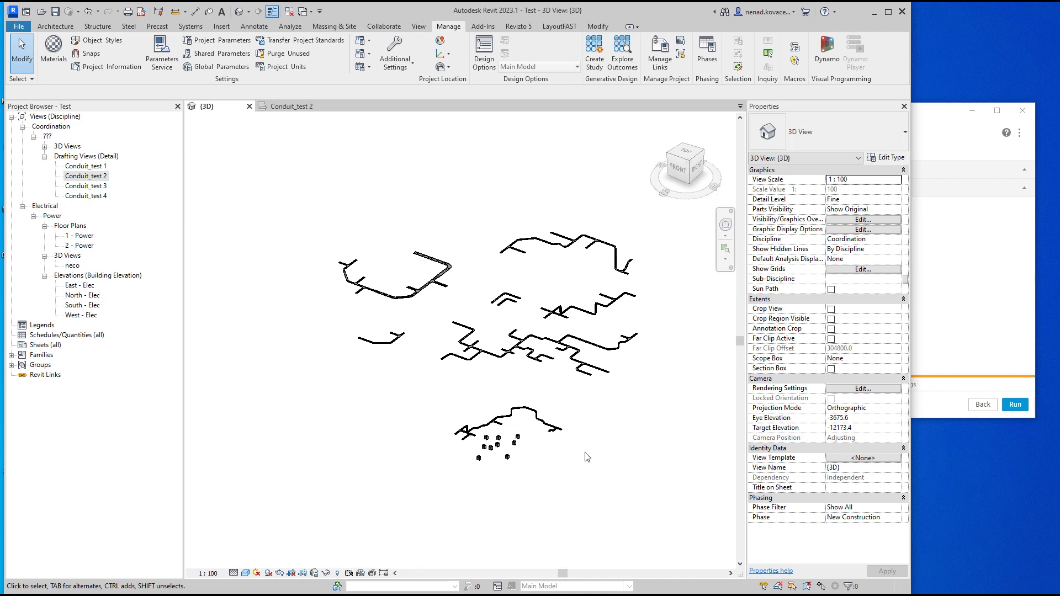